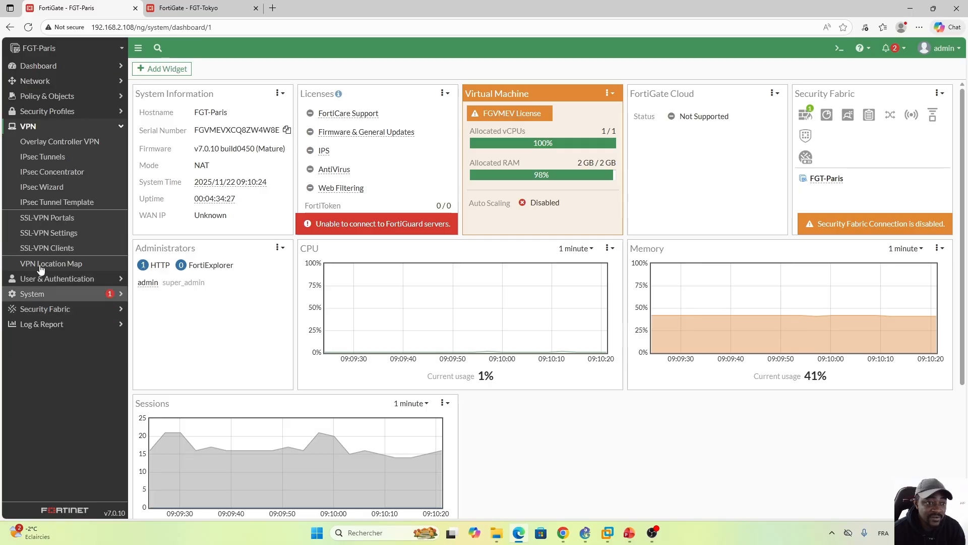
Step: Start a new IPsec tunnel on FGT-Paris using the Custom template type
{"action": "left_click", "coordinate": [44, 159]}
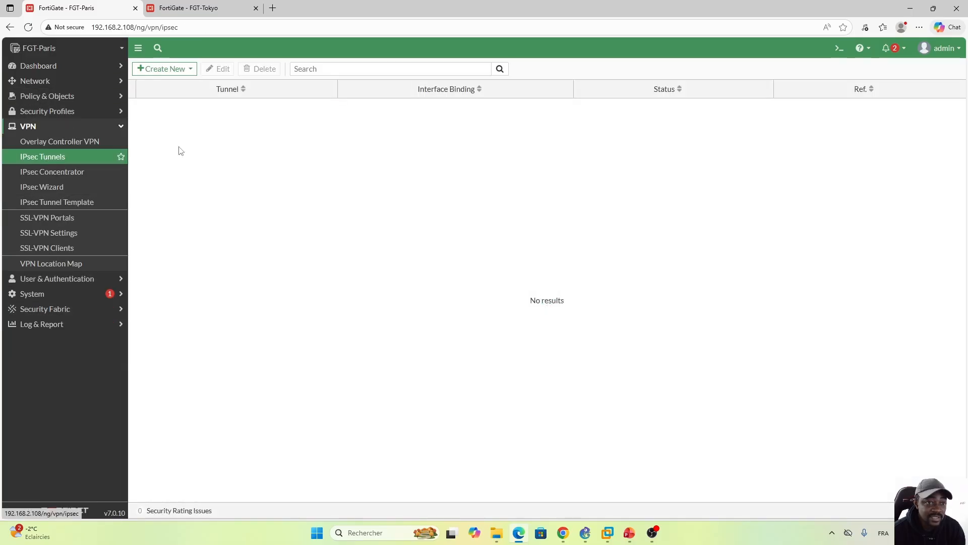
{"action": "left_click", "coordinate": [164, 69]}
{"action": "left_click", "coordinate": [166, 81]}
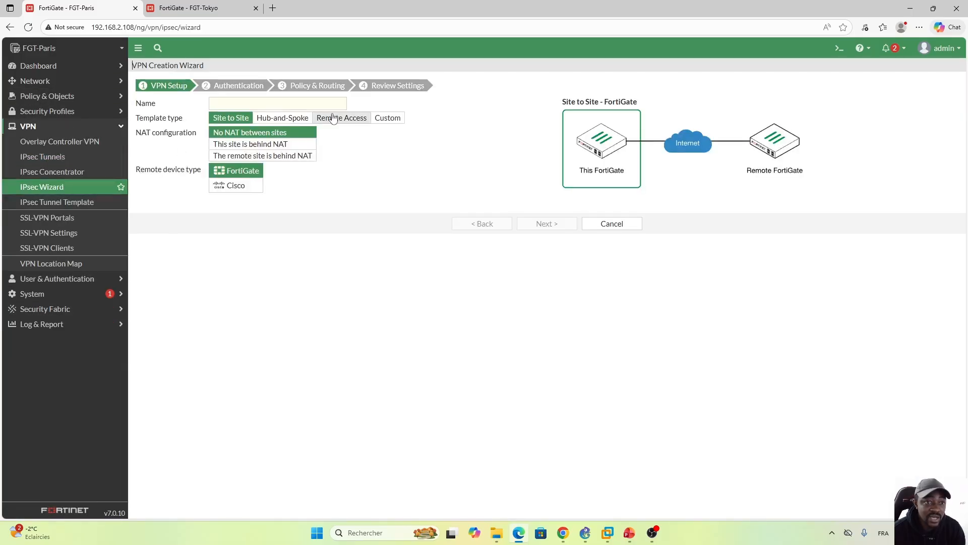
{"action": "left_click", "coordinate": [395, 119]}
Step: Name the new tunnel Tuunel_To_Tokyo and proceed to its detailed configuration
{"action": "left_click", "coordinate": [284, 104]}
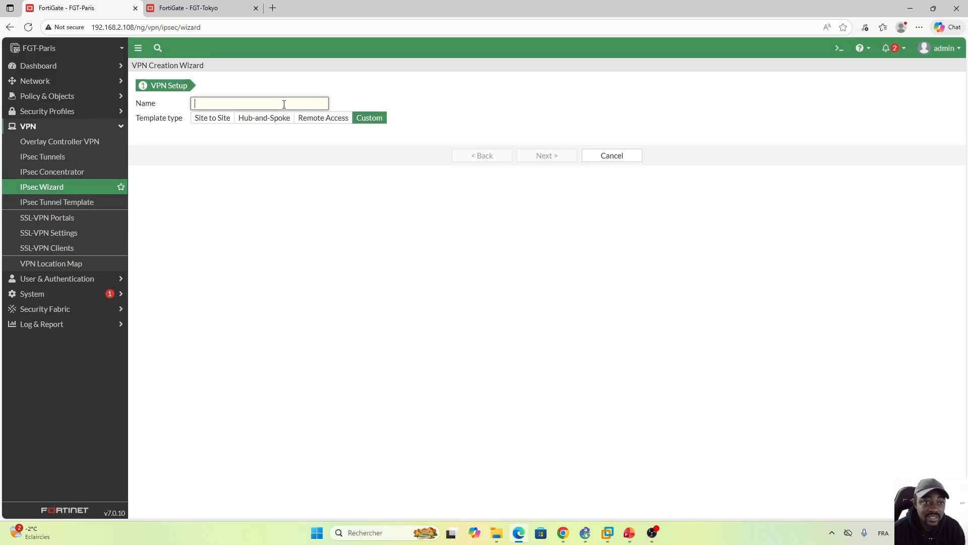
{"action": "key", "text": "Caps_Lock"}
{"action": "type", "text": "Tuu"}
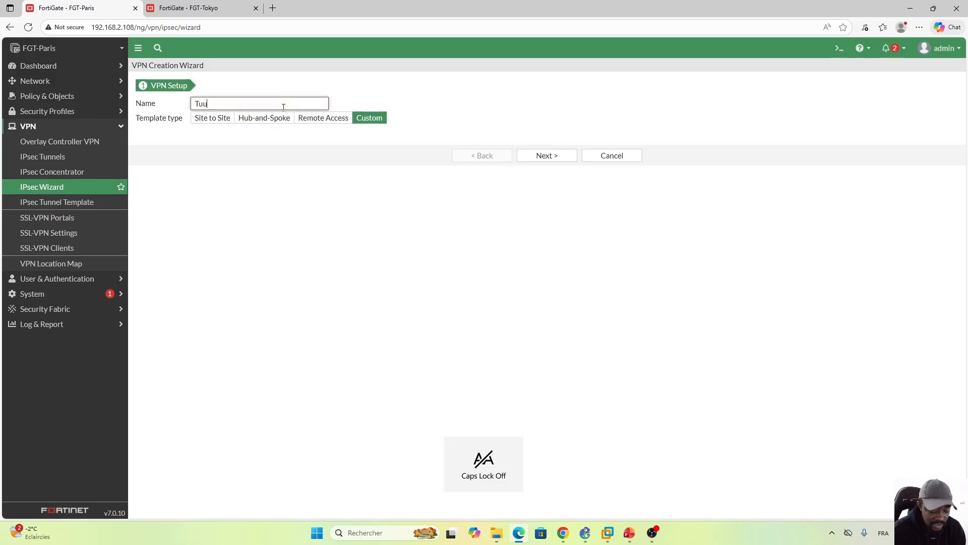
{"action": "type", "text": "nel_"}
{"action": "key", "text": "Caps_Lock"}
{"action": "type", "text": "T"}
{"action": "key", "text": "Caps_Lock"}
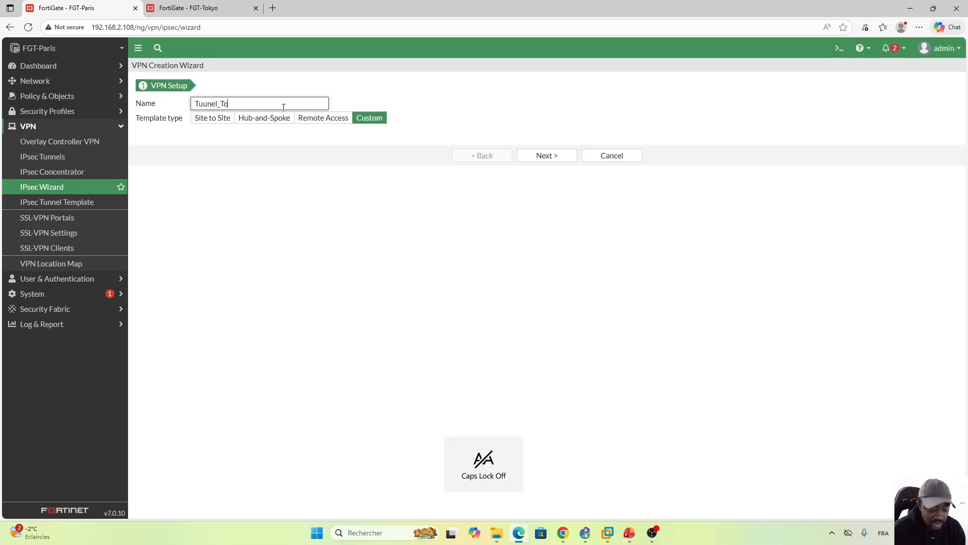
{"action": "type", "text": "o_"}
{"action": "key", "text": "Caps_Lock"}
{"action": "type", "text": "P"}
{"action": "key", "text": "Caps_Lock"}
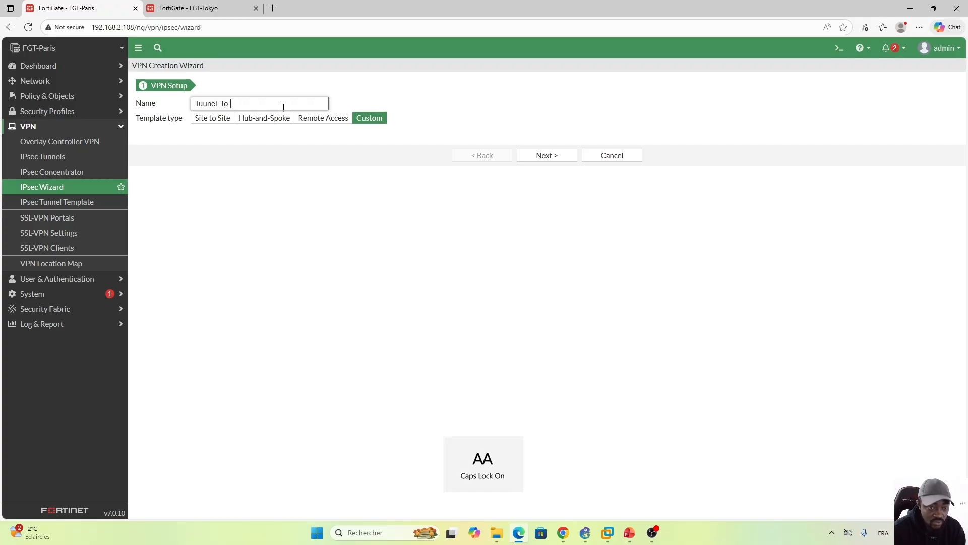
{"action": "type", "text": "T"}
{"action": "key", "text": "Caps_Lock"}
{"action": "type", "text": "o"}
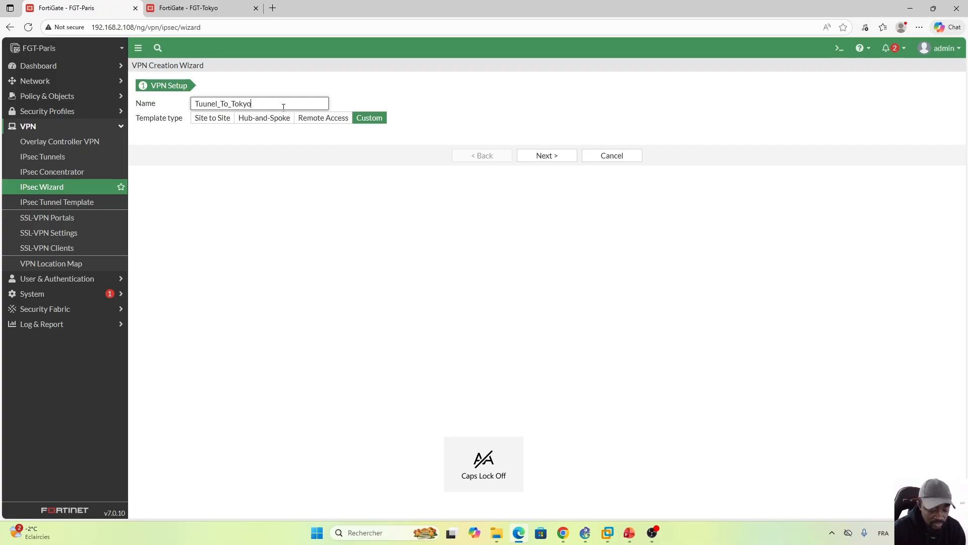
{"action": "type", "text": "kyo"}
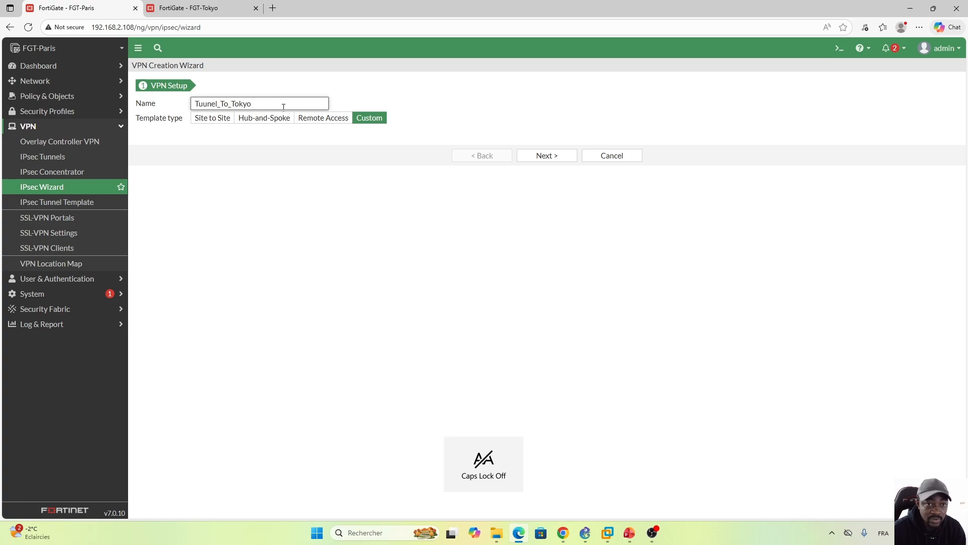
{"action": "left_click", "coordinate": [551, 162]}
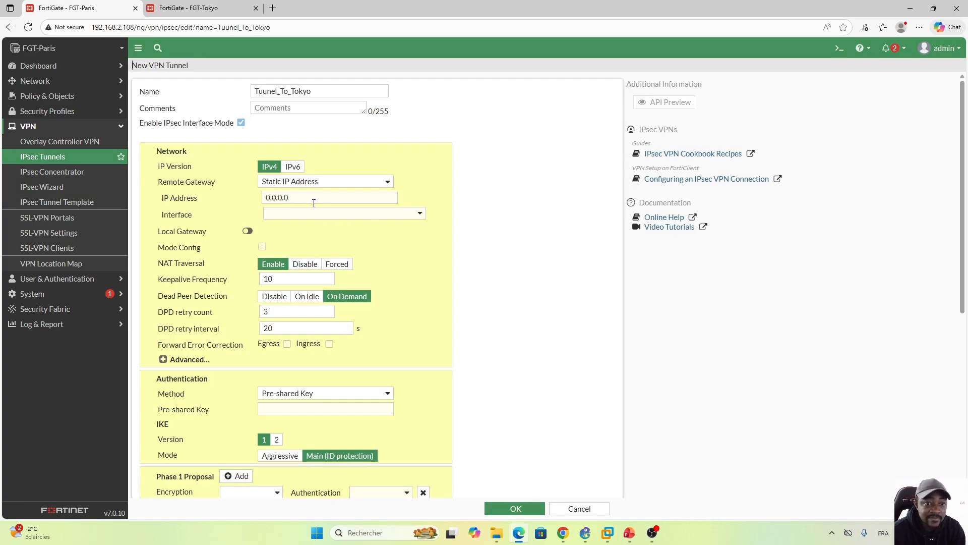
Step: Set the tunnel's remote gateway IP address to 192.168.2.109 and its interface to port1
{"action": "left_click", "coordinate": [306, 199]}
{"action": "left_click_drag", "start_coordinate": [306, 199], "coordinate": [228, 202]}
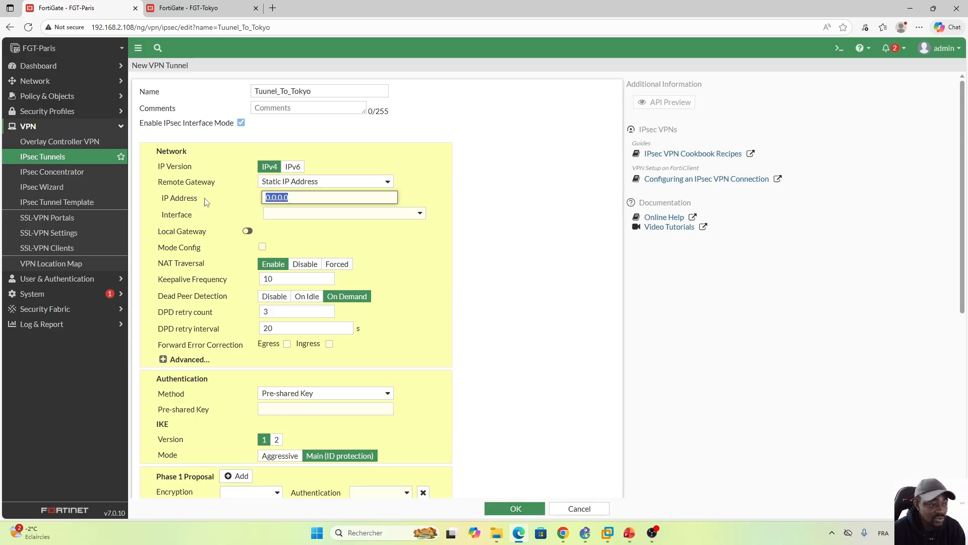
{"action": "type", "text": "192.168."}
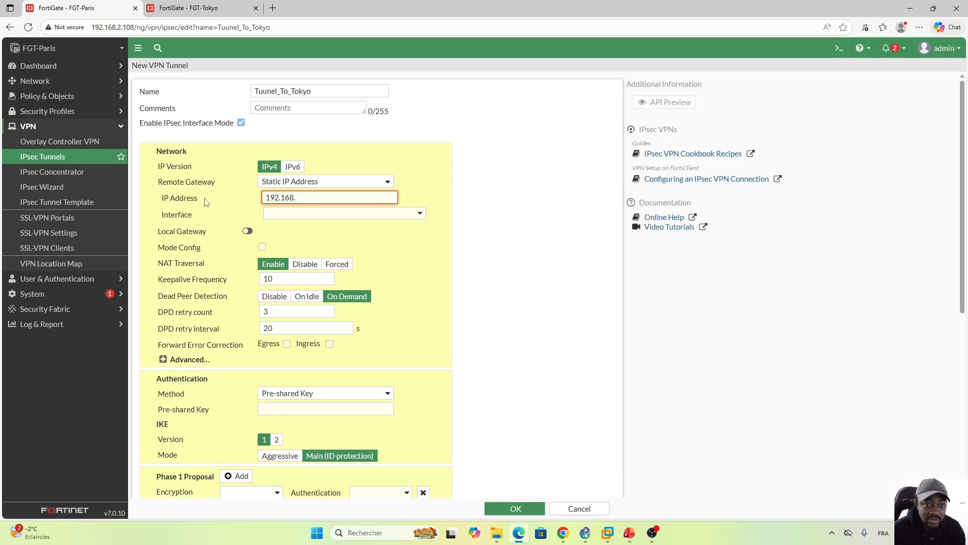
{"action": "type", "text": "2.109"}
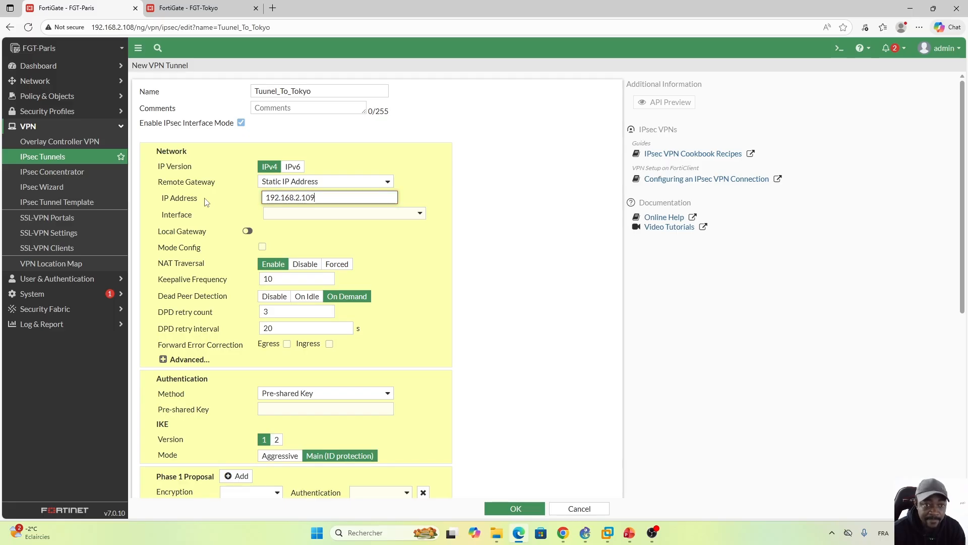
{"action": "left_click", "coordinate": [421, 216]}
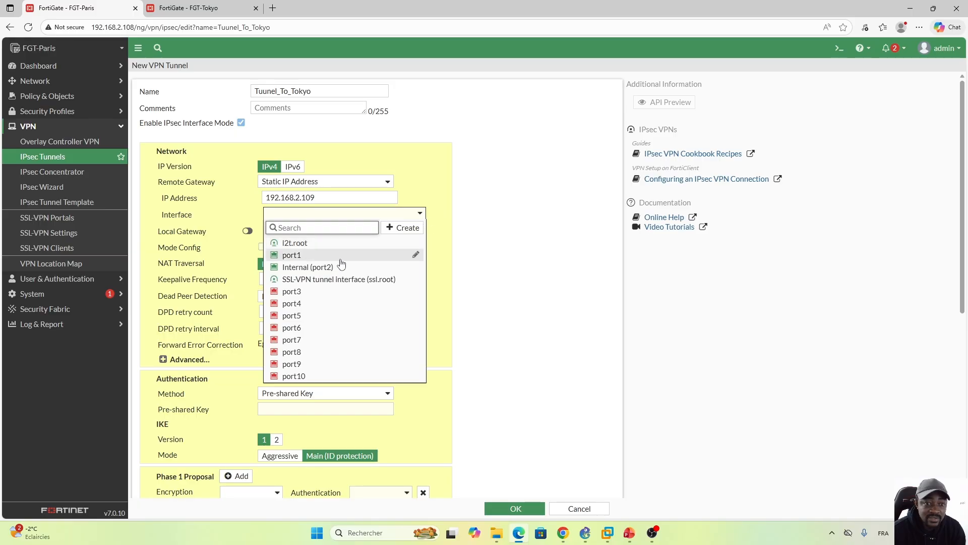
{"action": "left_click", "coordinate": [292, 257]}
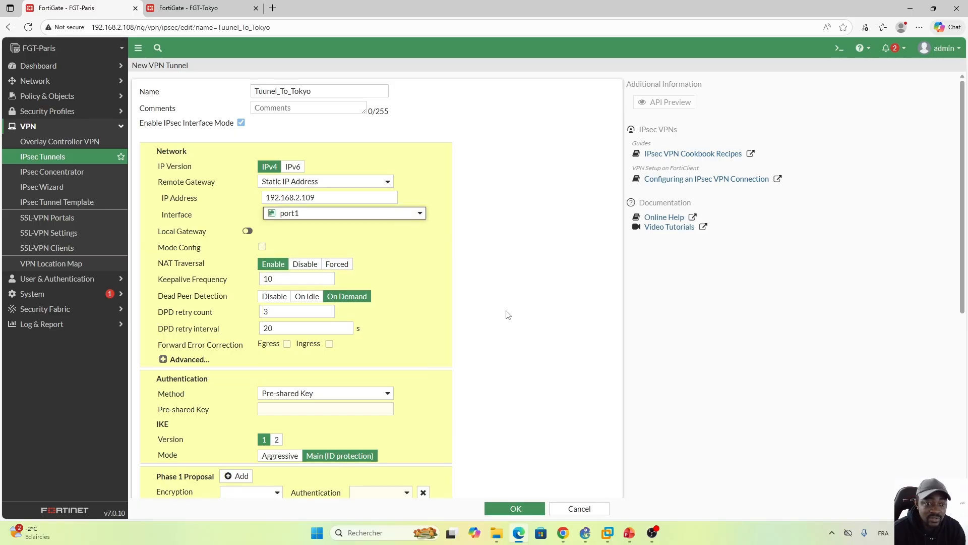
Step: Choose Pre-shared Key as the tunnel's authentication method and enter the pre-shared key
{"action": "left_click_drag", "start_coordinate": [963, 157], "coordinate": [963, 237]}
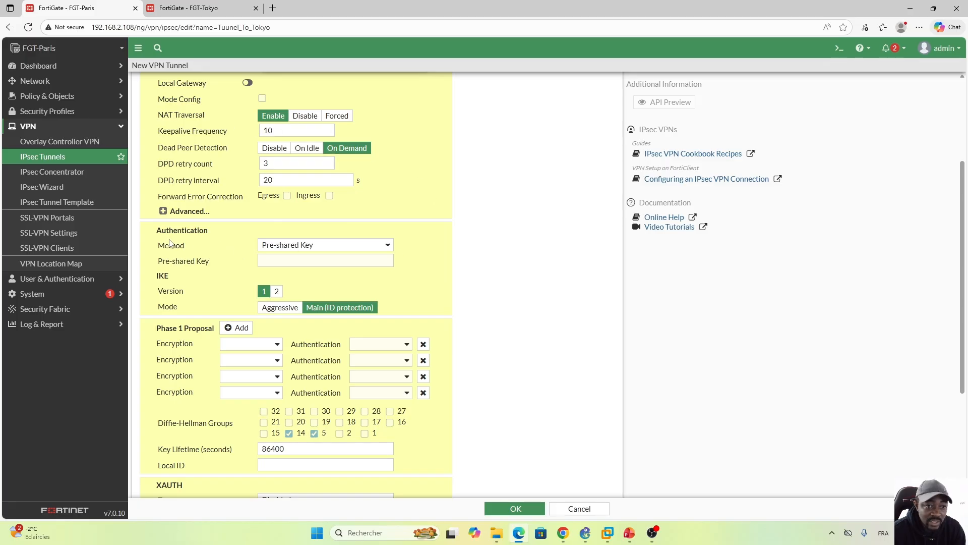
{"action": "left_click", "coordinate": [388, 246]}
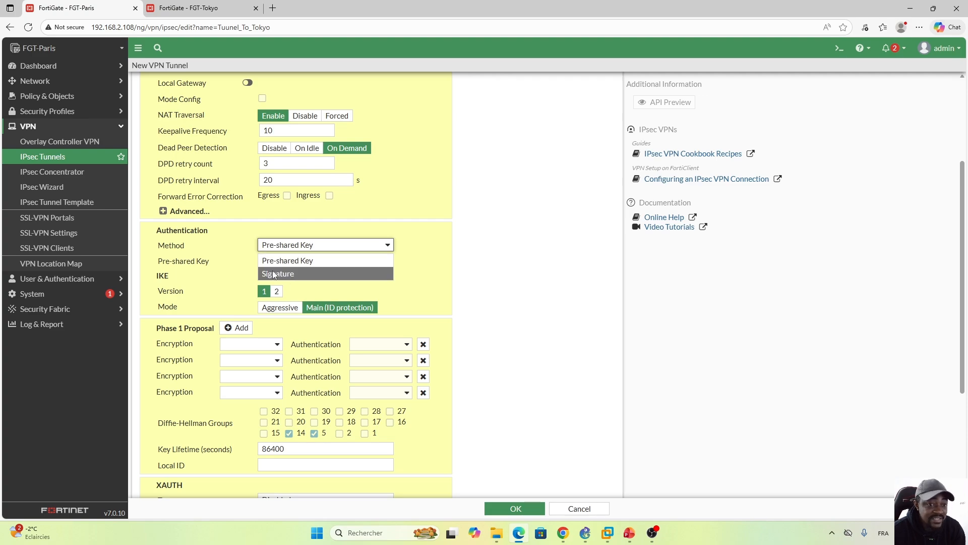
{"action": "left_click", "coordinate": [317, 261]}
{"action": "left_click", "coordinate": [315, 260]}
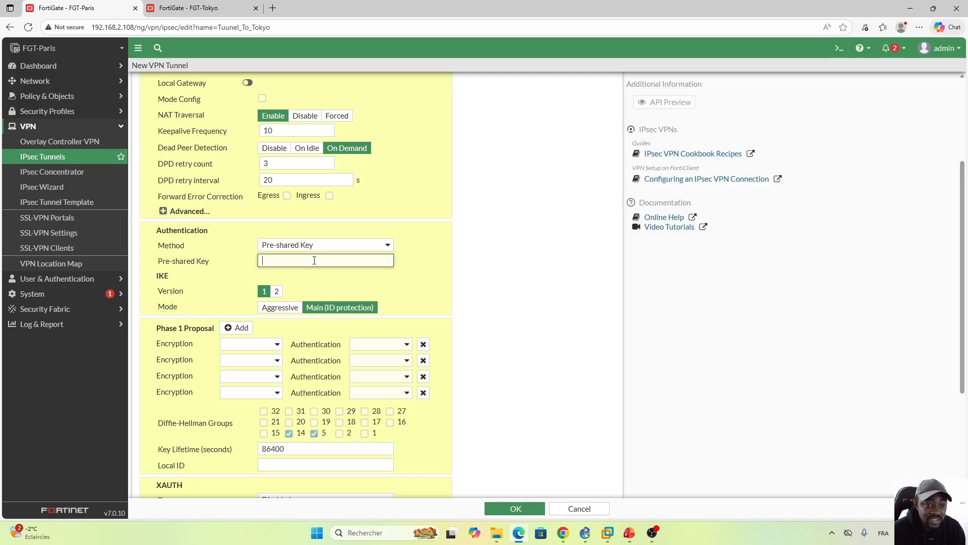
{"action": "key", "text": "Caps_Lock"}
{"action": "type", "text": "••"}
{"action": "key", "text": "Caps_Lock"}
{"action": "type", "text": "••••"}
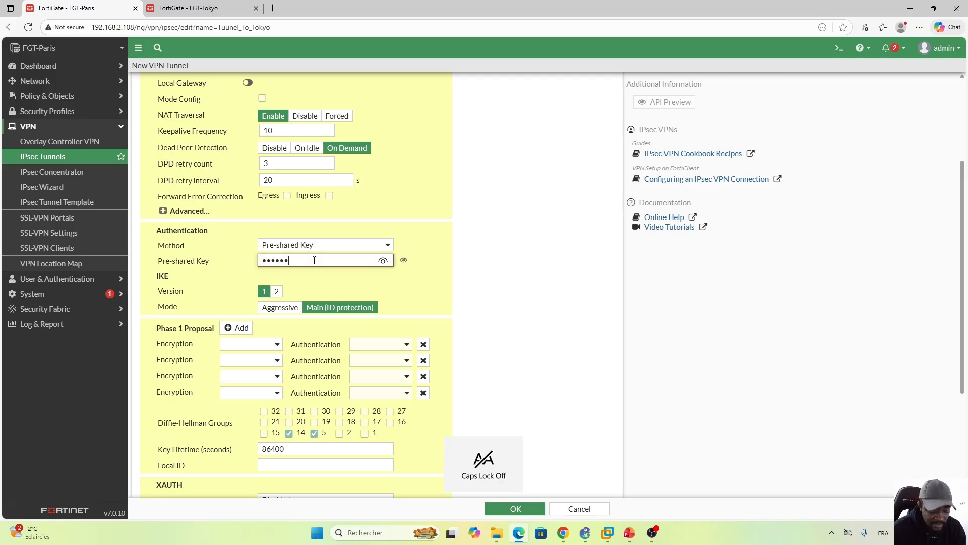
{"action": "type", "text": "••"}
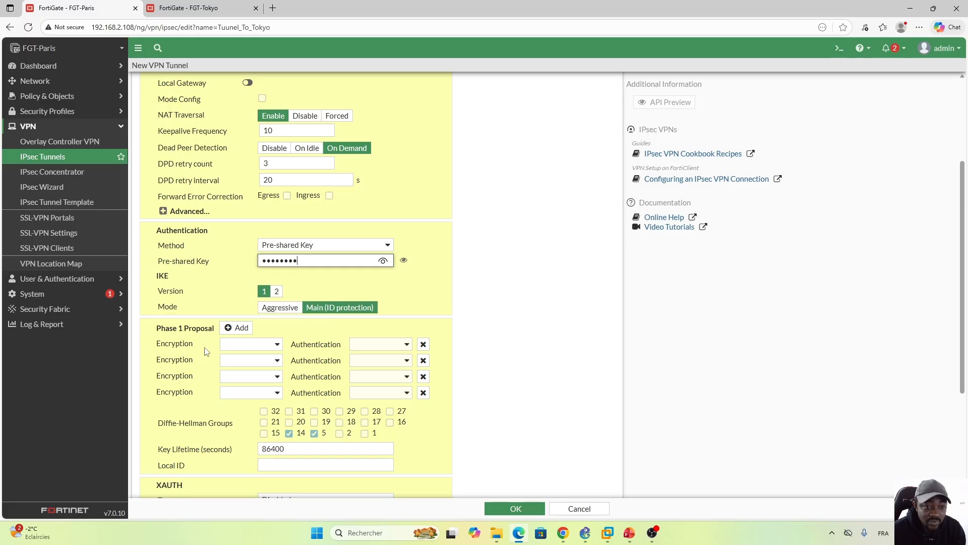
Step: Set the first Phase 1 proposal to DES encryption with SHA256 authentication
{"action": "left_click", "coordinate": [278, 345]}
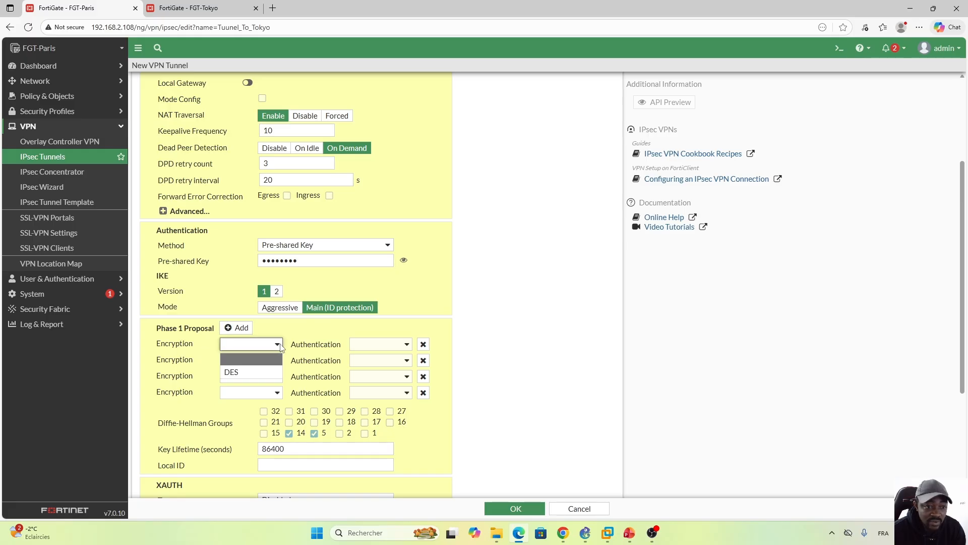
{"action": "left_click", "coordinate": [238, 372]}
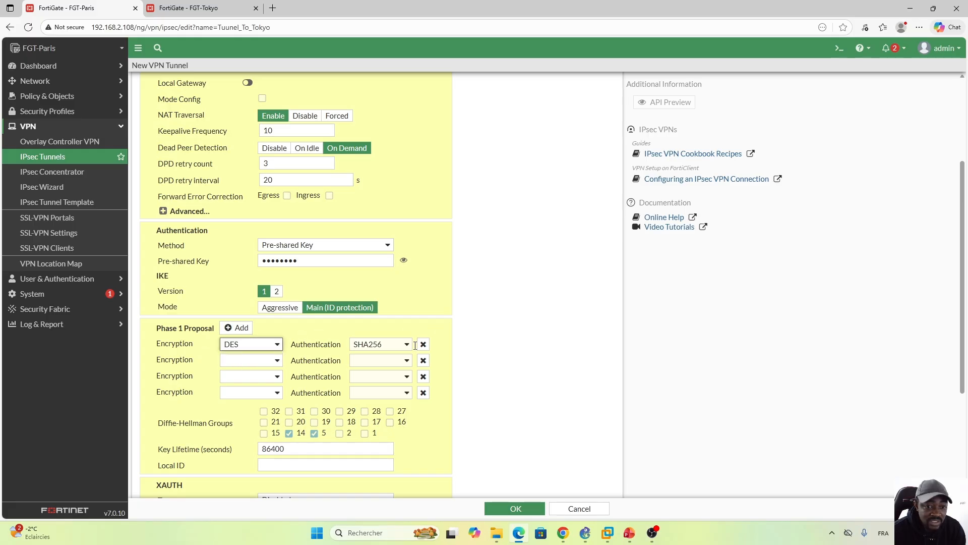
{"action": "left_click", "coordinate": [406, 345]}
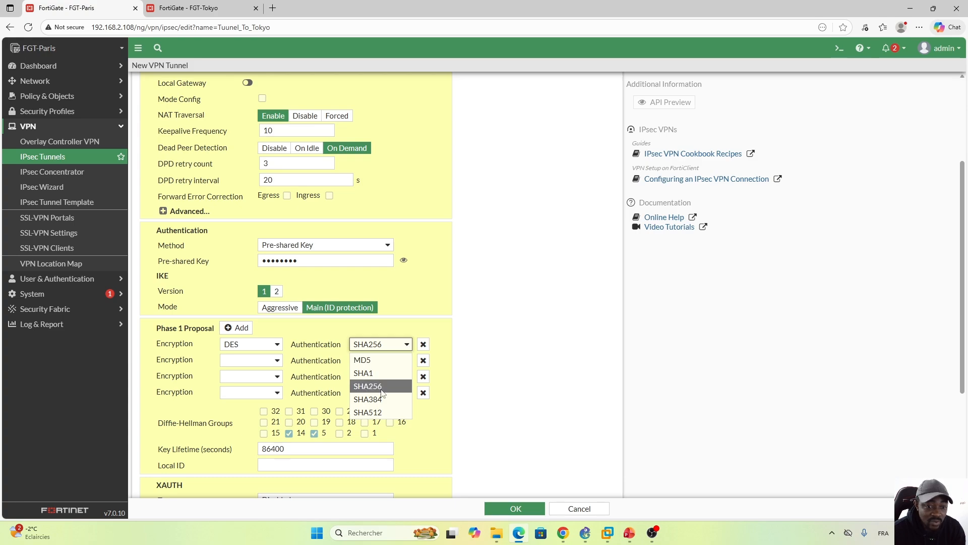
{"action": "left_click", "coordinate": [374, 413]}
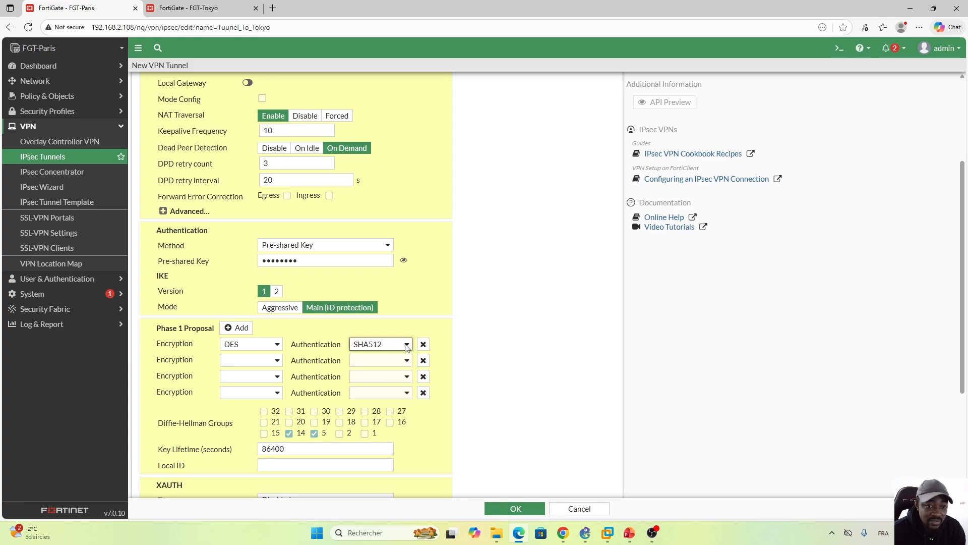
{"action": "left_click", "coordinate": [407, 344]}
{"action": "left_click", "coordinate": [374, 386]}
Step: Remove the three empty encryption rows from the Phase 1 proposal
{"action": "left_click", "coordinate": [423, 360]}
{"action": "left_click", "coordinate": [424, 361]}
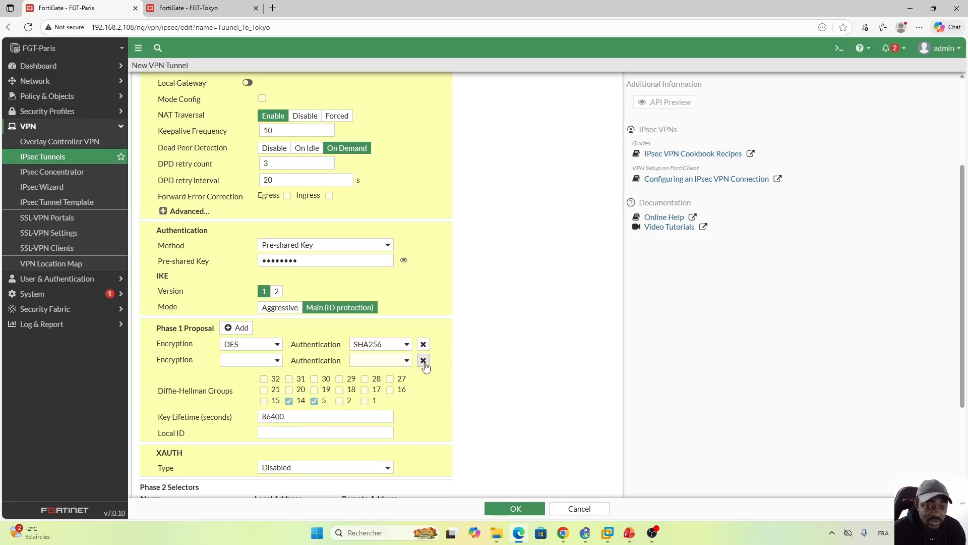
{"action": "left_click", "coordinate": [423, 361]}
Step: Set the Phase 2 selector's local subnet to 10.1.10.0/24 and remote subnet to 172.16.20.0/24, and save the tunnel
{"action": "scroll", "coordinate": [938, 262], "scroll_direction": "down", "scroll_amount": 3}
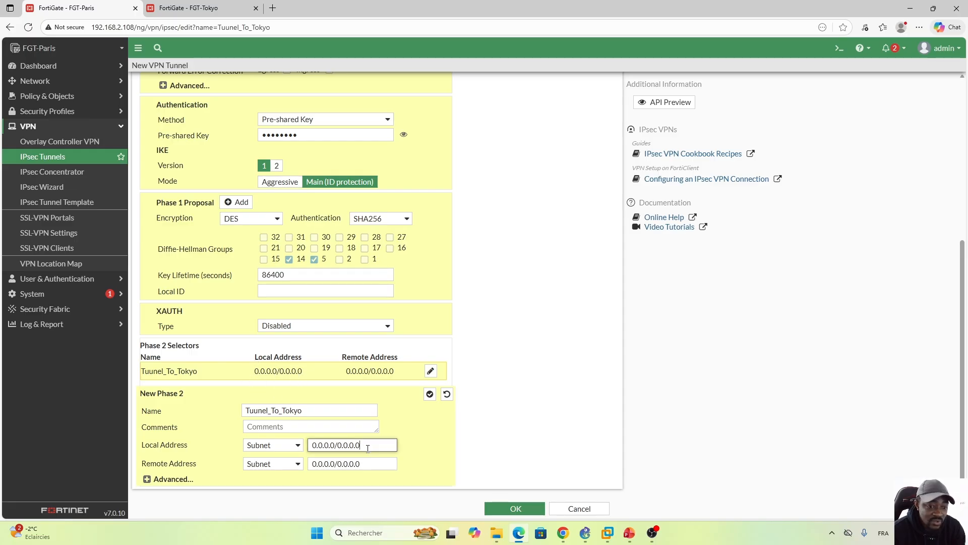
{"action": "left_click_drag", "start_coordinate": [368, 448], "coordinate": [309, 446]}
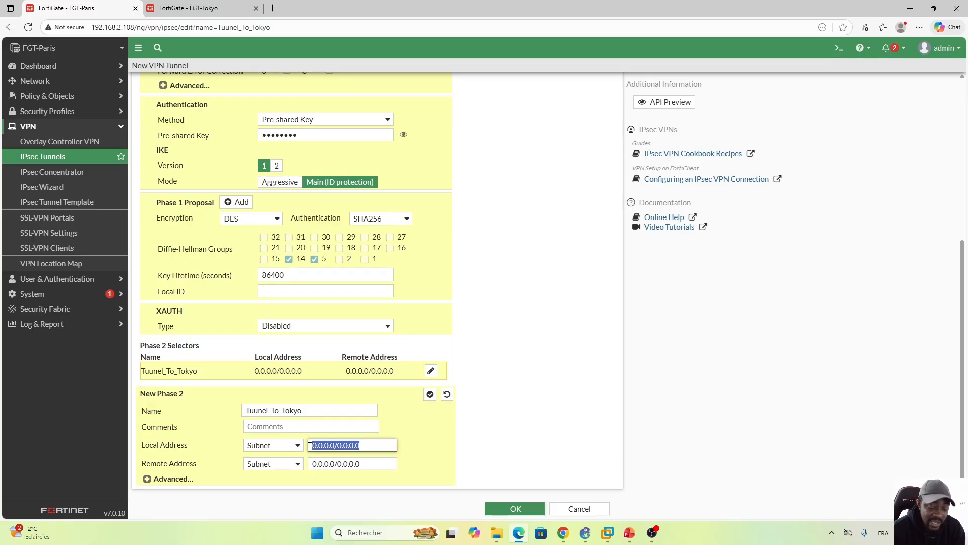
{"action": "type", "text": "10.1"}
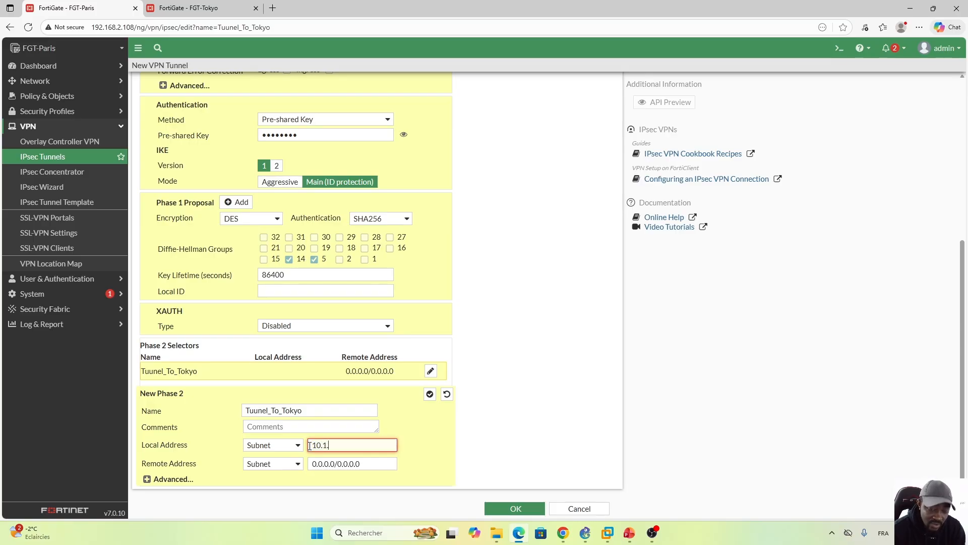
{"action": "type", "text": ".10.0/24"}
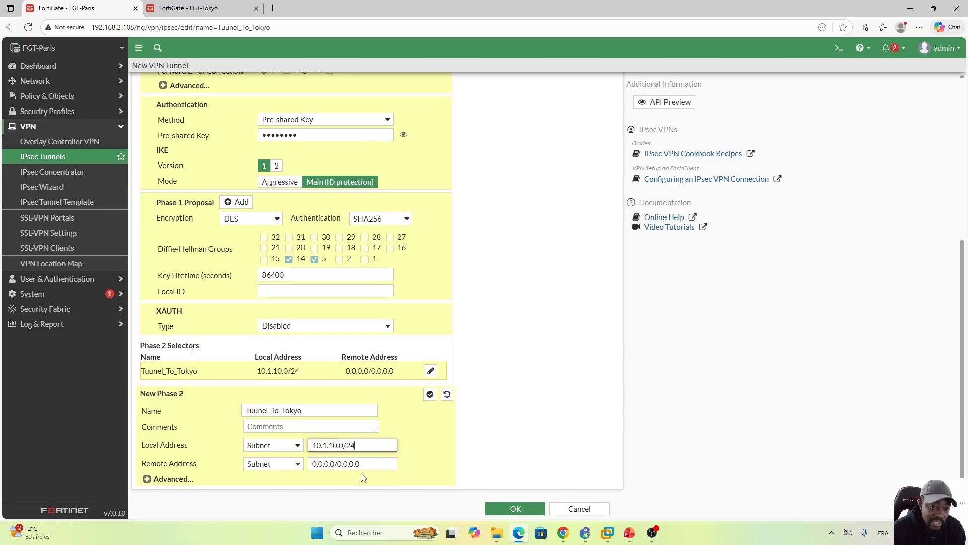
{"action": "left_click_drag", "start_coordinate": [366, 464], "coordinate": [298, 466]}
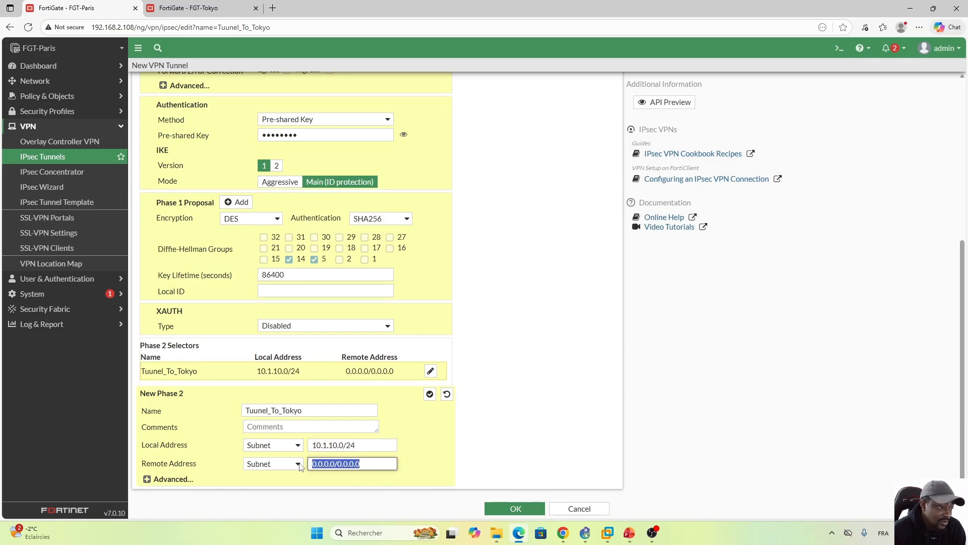
{"action": "type", "text": "172"}
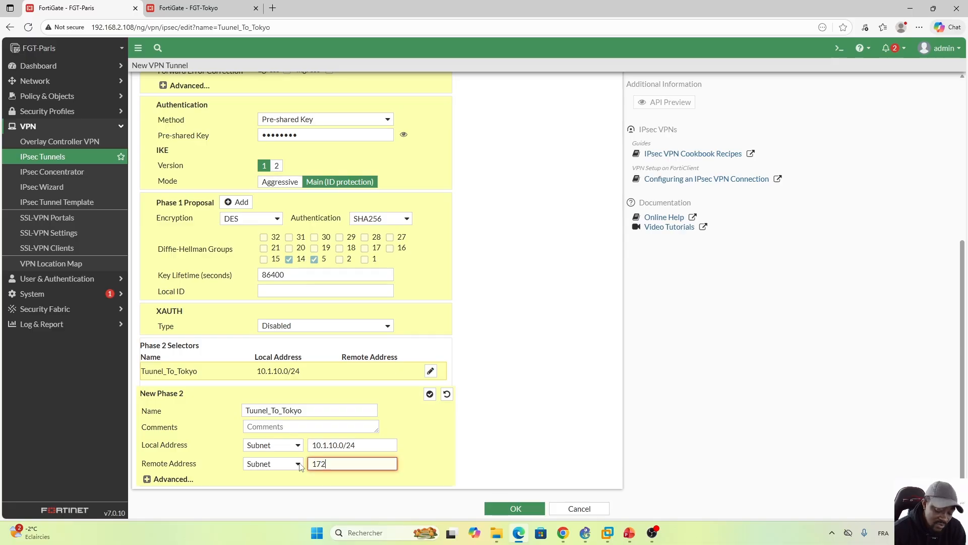
{"action": "type", "text": ".16.20.0/24"}
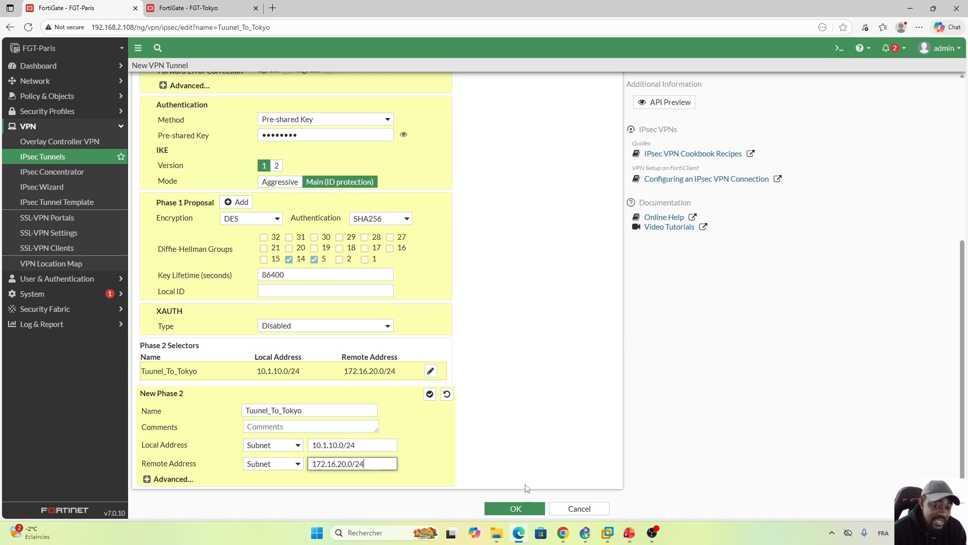
{"action": "left_click", "coordinate": [514, 509]}
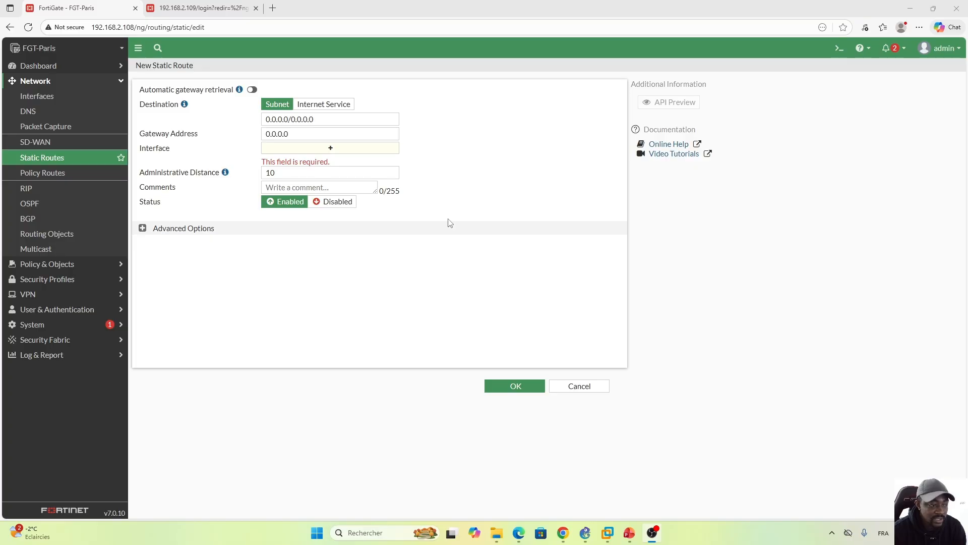
Step: Set the new static route's destination subnet to 172.16.20.0/24
{"action": "left_click_drag", "start_coordinate": [314, 119], "coordinate": [251, 124]}
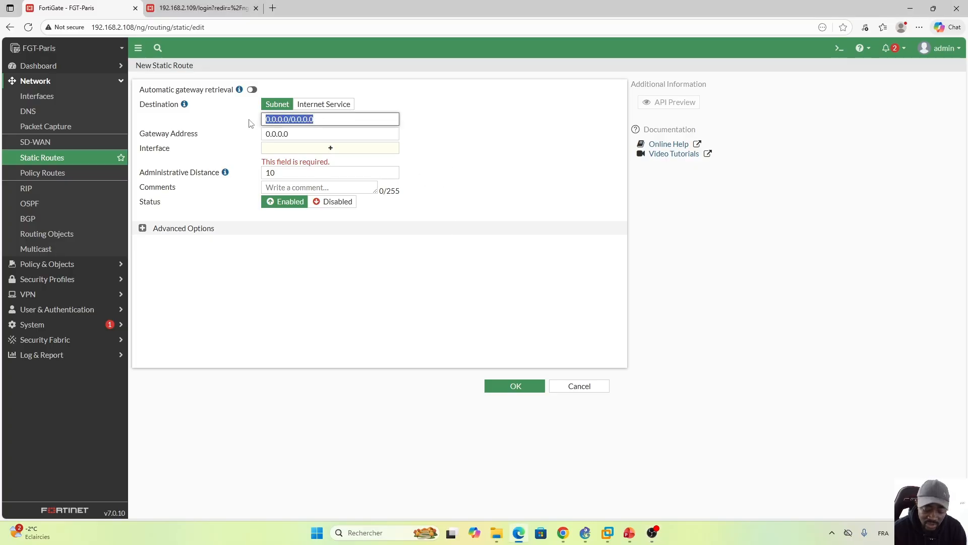
{"action": "type", "text": "172"}
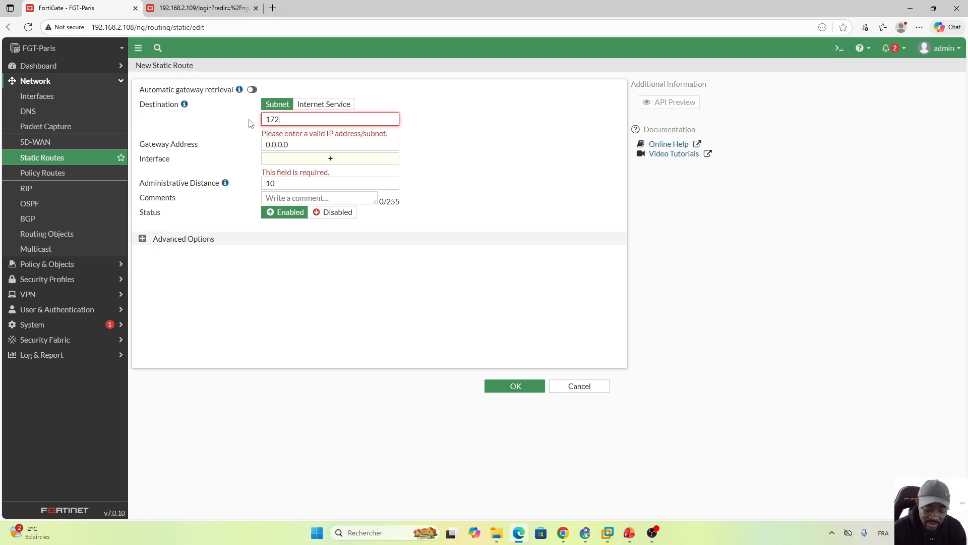
{"action": "type", "text": ".16.20.0/24"}
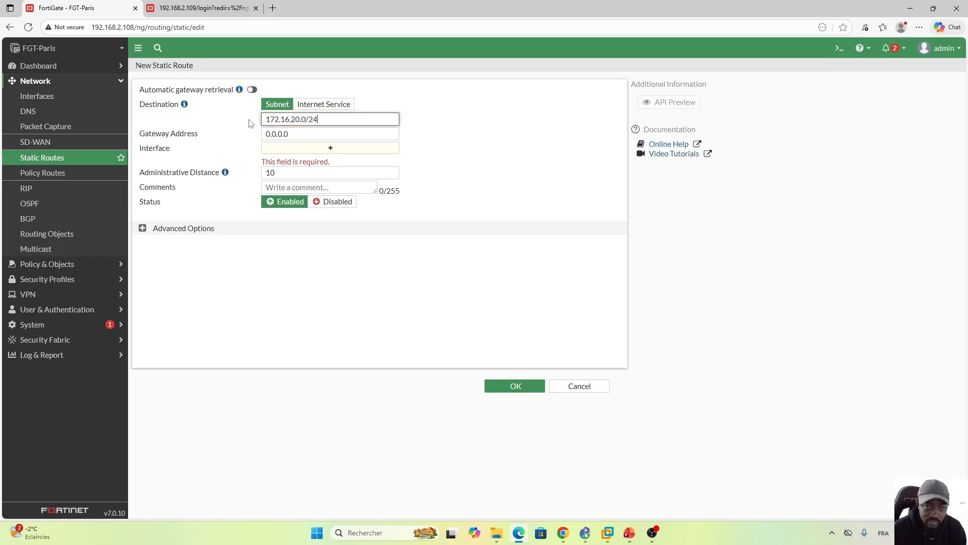
Step: Assign the Tuunel_To_Tokyo interface to the new static route and save the route
{"action": "left_click", "coordinate": [330, 149]}
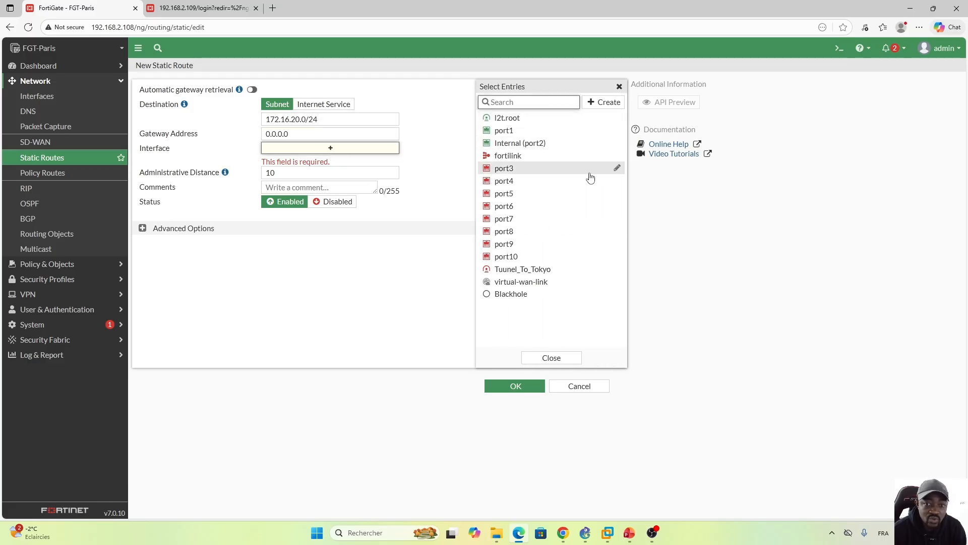
{"action": "left_click", "coordinate": [514, 270]}
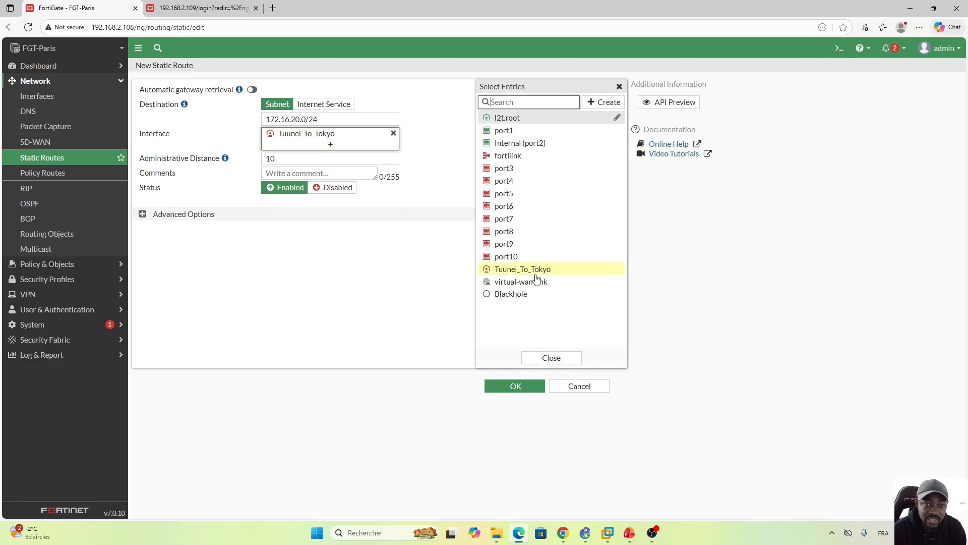
{"action": "left_click", "coordinate": [551, 357]}
{"action": "left_click", "coordinate": [513, 386]}
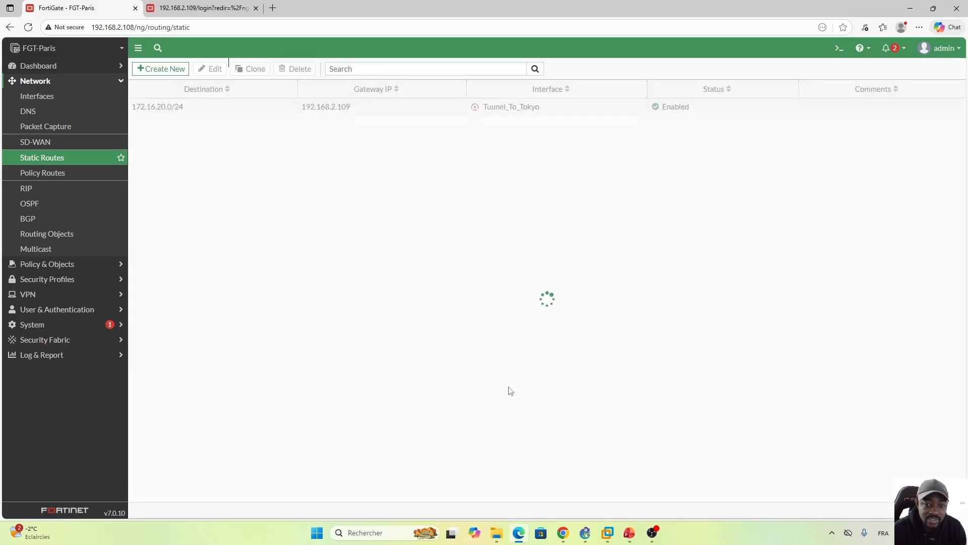
Step: Create a new firewall address object named Local_Network
{"action": "left_click", "coordinate": [98, 82]}
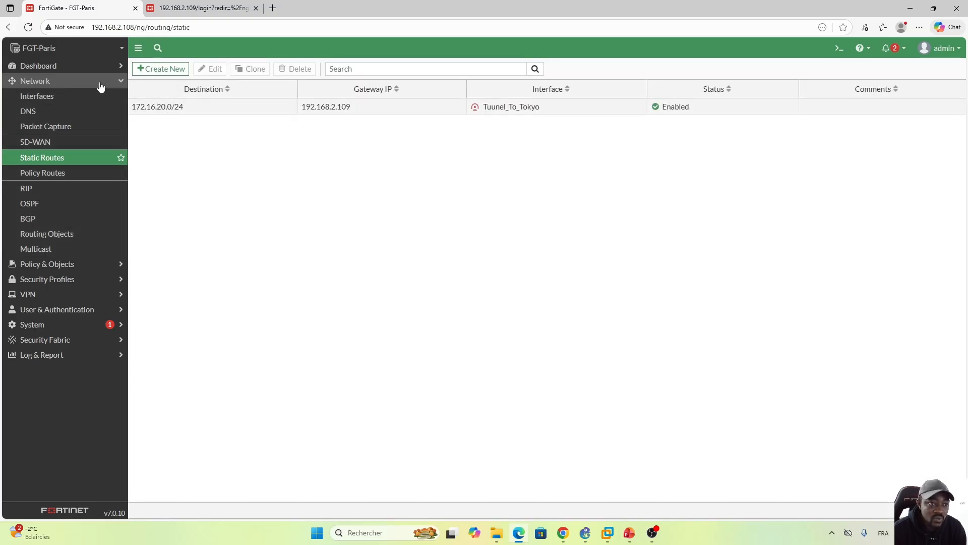
{"action": "left_click", "coordinate": [71, 97]}
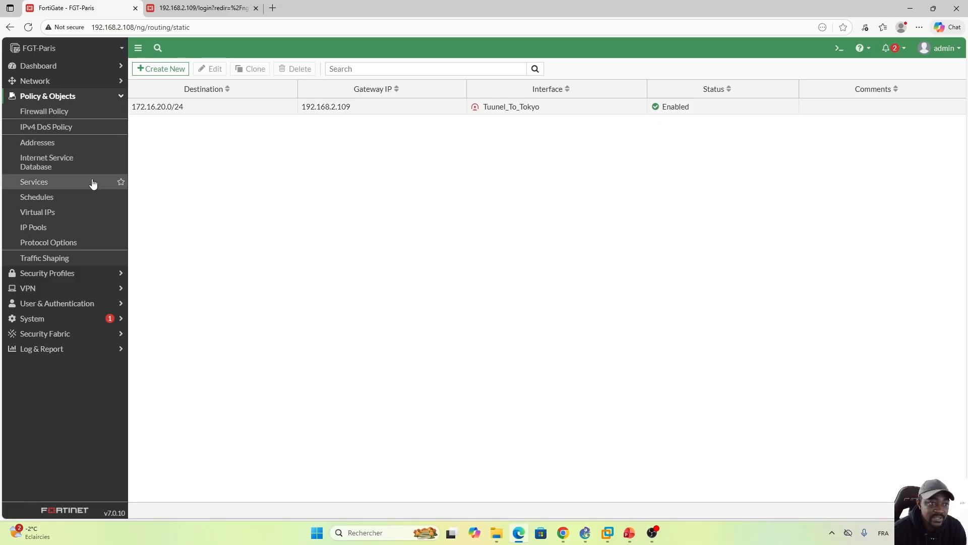
{"action": "left_click", "coordinate": [44, 146]}
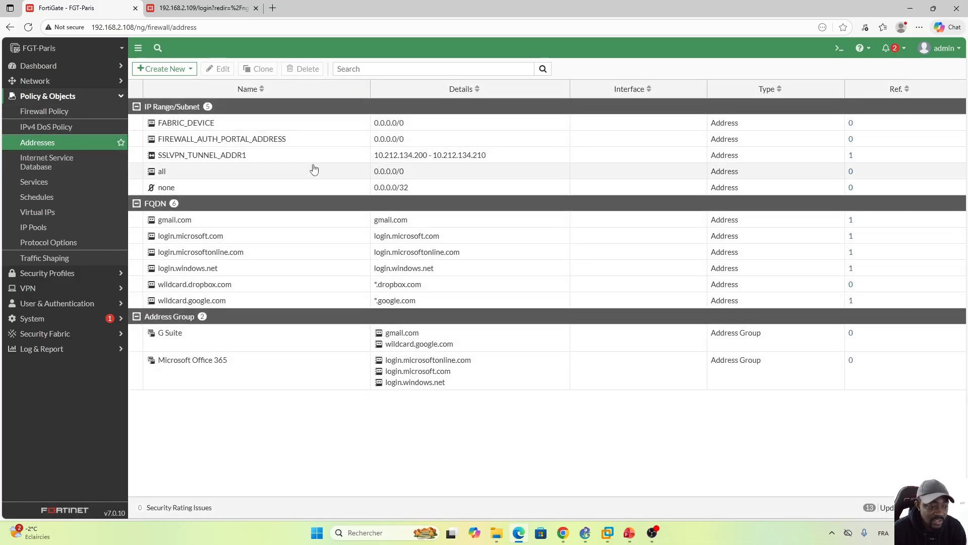
{"action": "left_click", "coordinate": [186, 69]}
{"action": "left_click", "coordinate": [163, 84]}
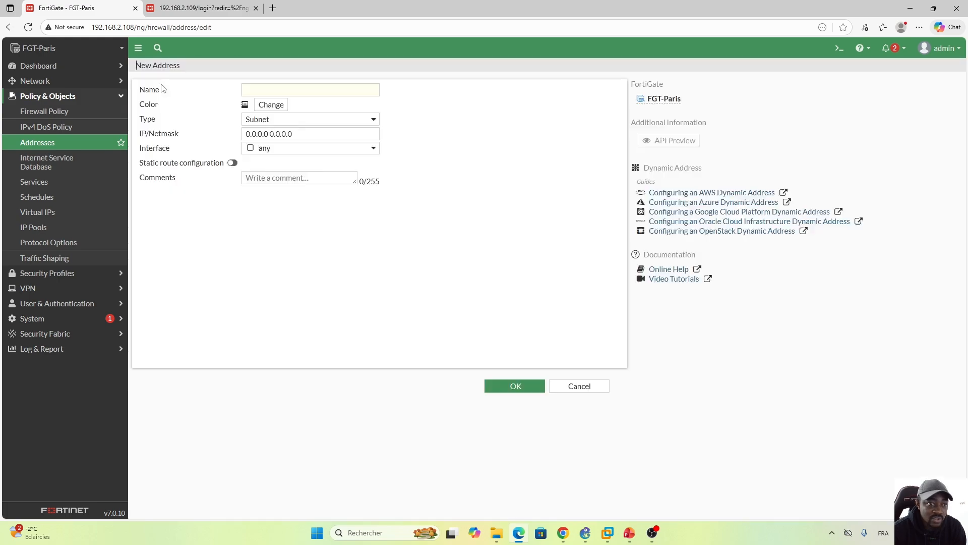
{"action": "left_click", "coordinate": [315, 90]}
{"action": "key", "text": "Caps_Lock"}
{"action": "type", "text": "L"}
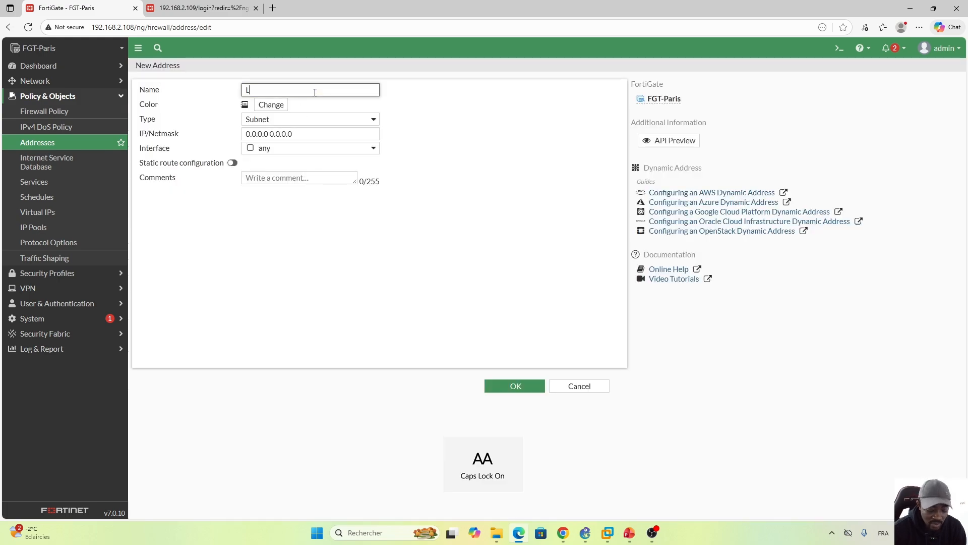
{"action": "key", "text": "Caps_Lock"}
{"action": "type", "text": "ocal_"}
{"action": "key", "text": "Caps_Lock"}
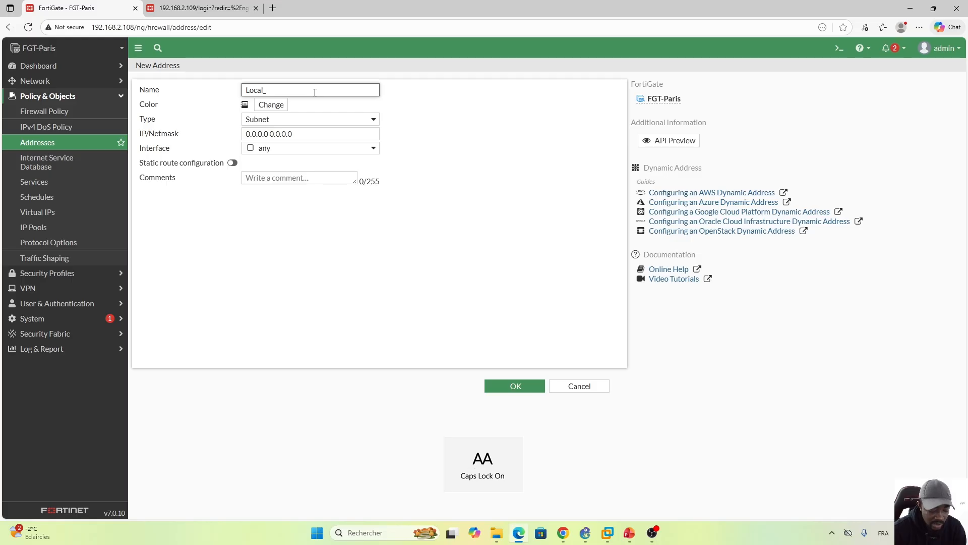
{"action": "type", "text": "cal_N"}
{"action": "key", "text": "Caps_Lock"}
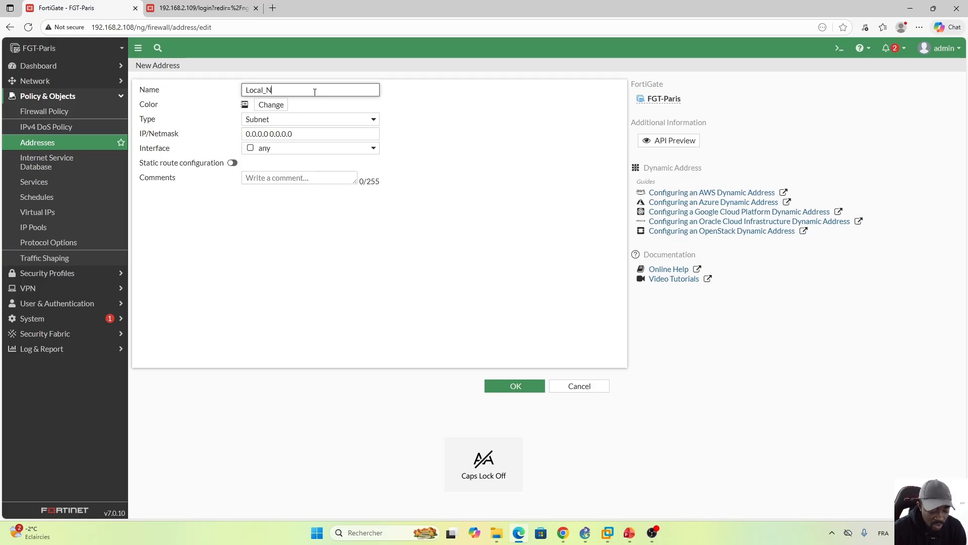
{"action": "type", "text": "etwork"}
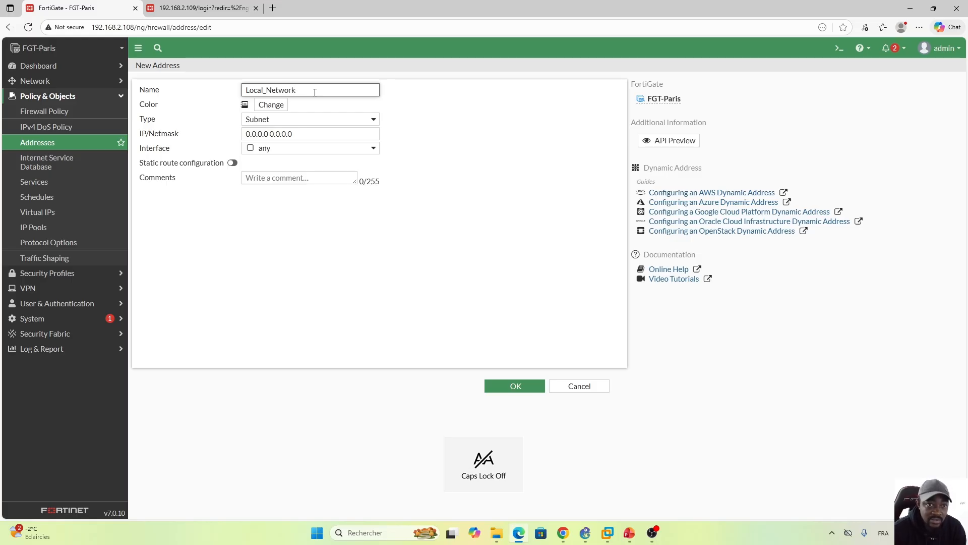
Step: Set the Local_Network address's IP/netmask to 10.1.10.0/24 and save the object
{"action": "left_click", "coordinate": [297, 135]}
{"action": "left_click_drag", "start_coordinate": [296, 135], "coordinate": [237, 139]}
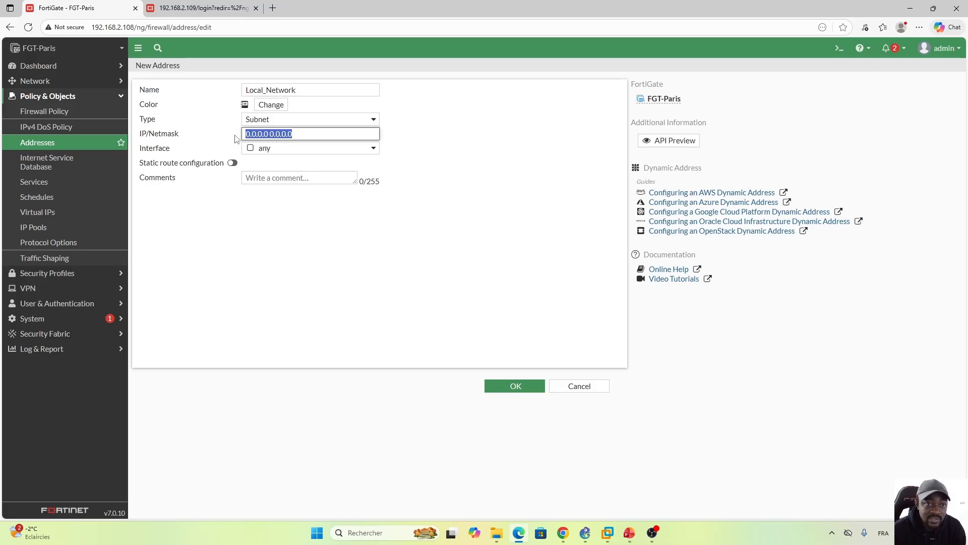
{"action": "type", "text": "10."}
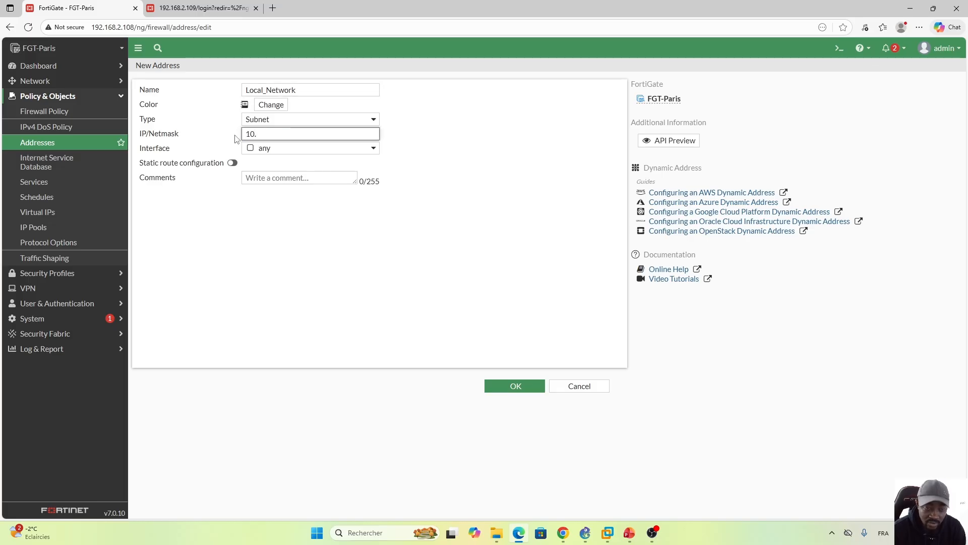
{"action": "type", "text": "1.10.0/24"}
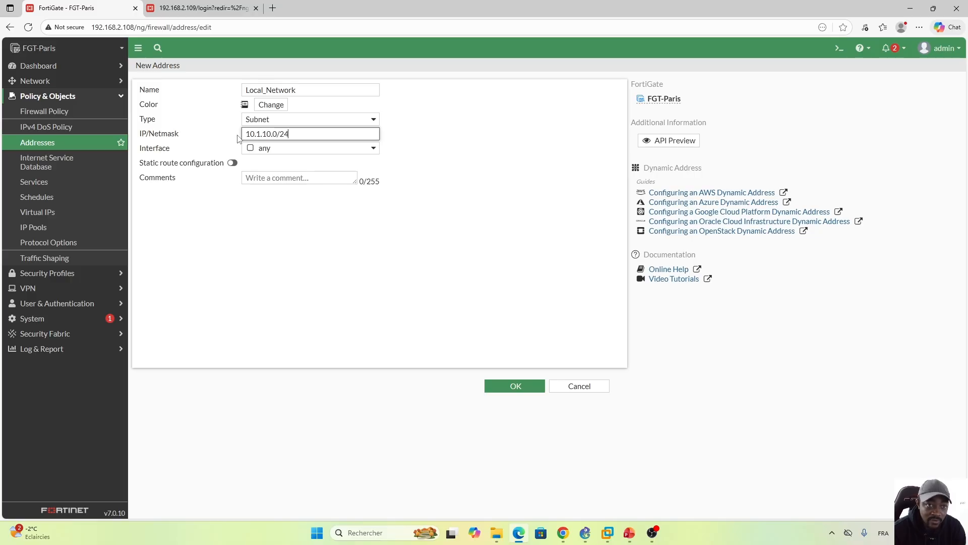
{"action": "left_click", "coordinate": [486, 387]}
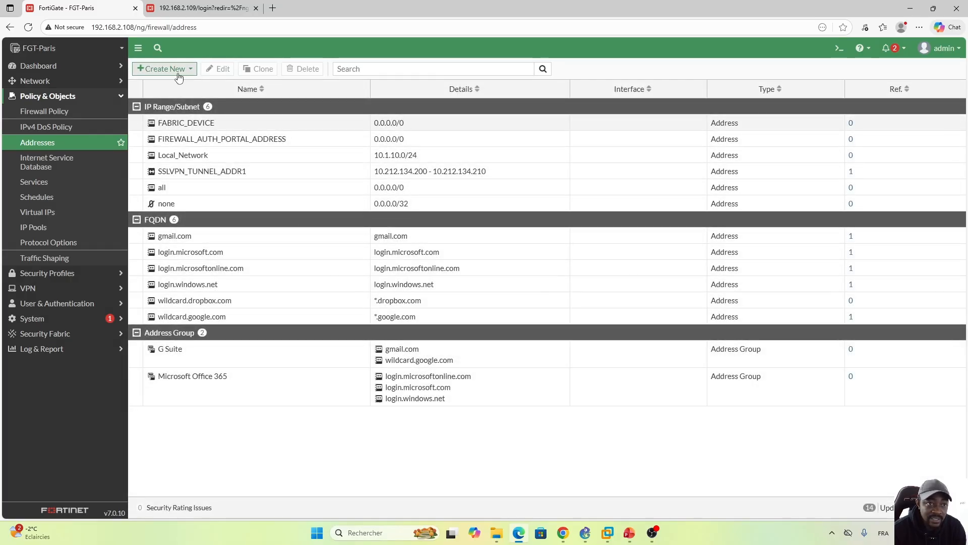
Step: Create a second firewall address object named Tokyo_Network
{"action": "left_click", "coordinate": [176, 69]}
{"action": "left_click", "coordinate": [152, 84]}
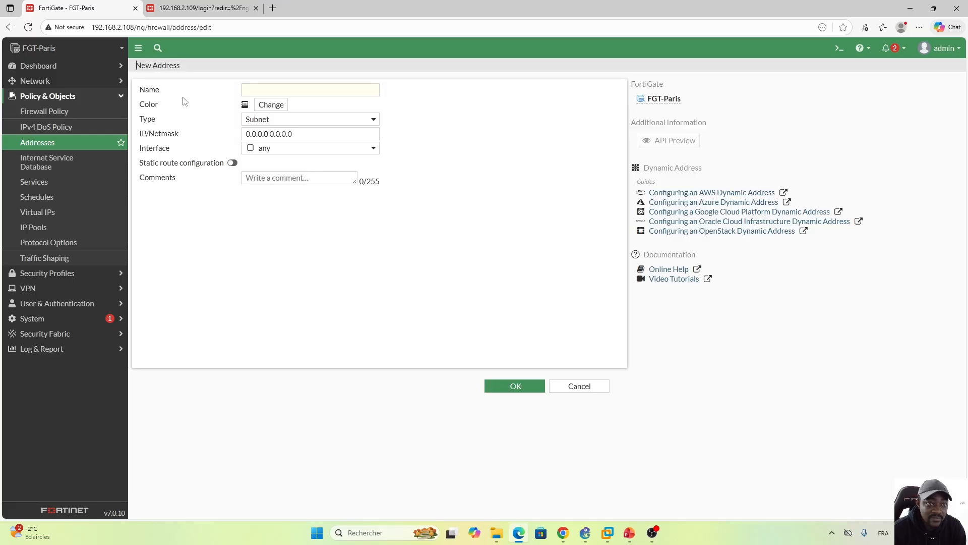
{"action": "left_click", "coordinate": [304, 91]}
{"action": "key", "text": "Caps_Lock"}
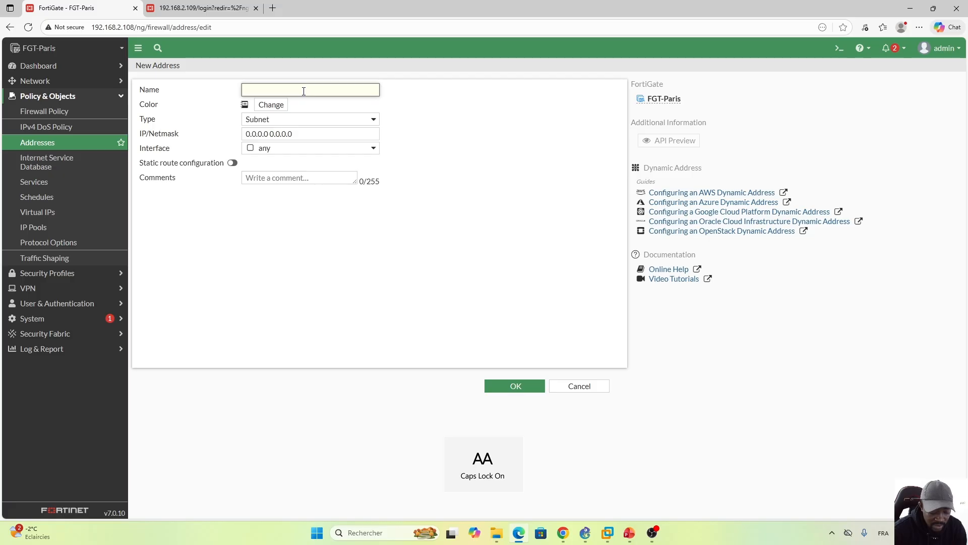
{"action": "type", "text": "T"}
{"action": "key", "text": "Caps_Lock"}
{"action": "type", "text": "okyo"}
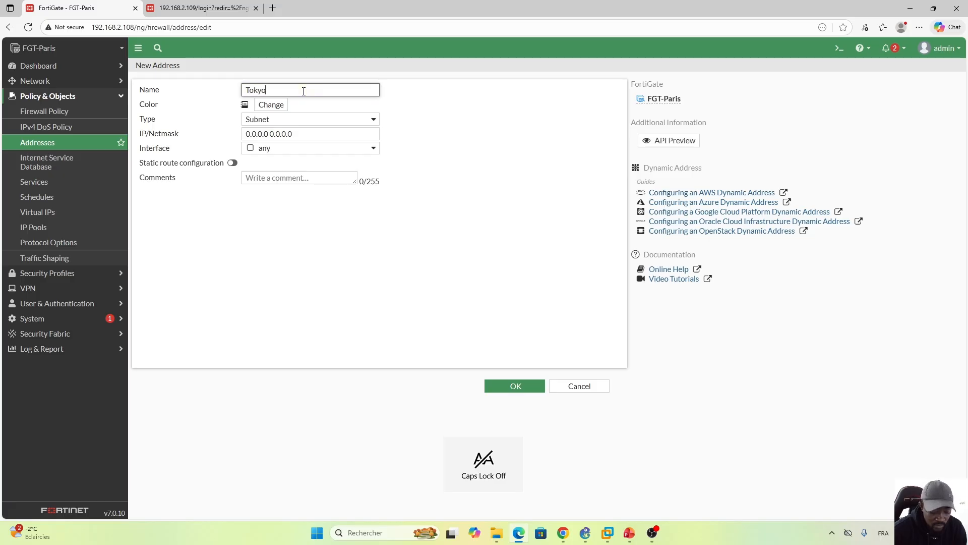
{"action": "type", "text": "_"}
{"action": "key", "text": "Caps_Lock"}
{"action": "type", "text": "N"}
{"action": "key", "text": "Caps_Lock"}
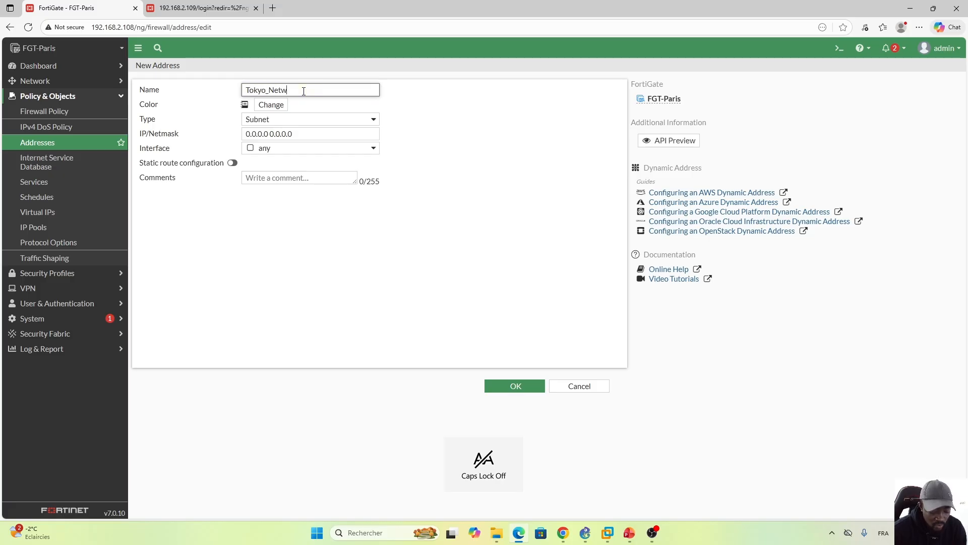
{"action": "type", "text": "etwork"}
Step: Set the Tokyo_Network address's IP/netmask to 172.16.20.0/24 and save the object
{"action": "left_click_drag", "start_coordinate": [302, 133], "coordinate": [217, 135]}
{"action": "type", "text": "172.16.20"}
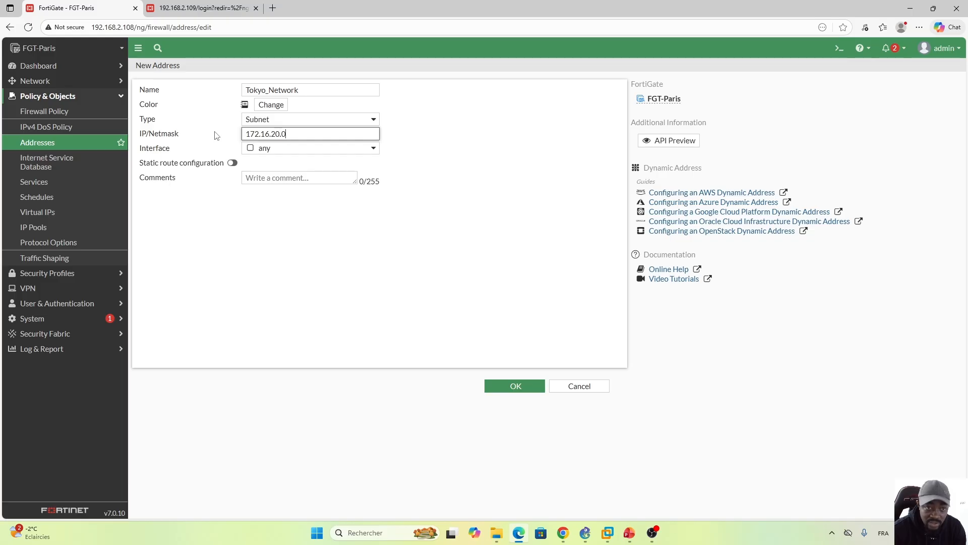
{"action": "type", "text": "24"}
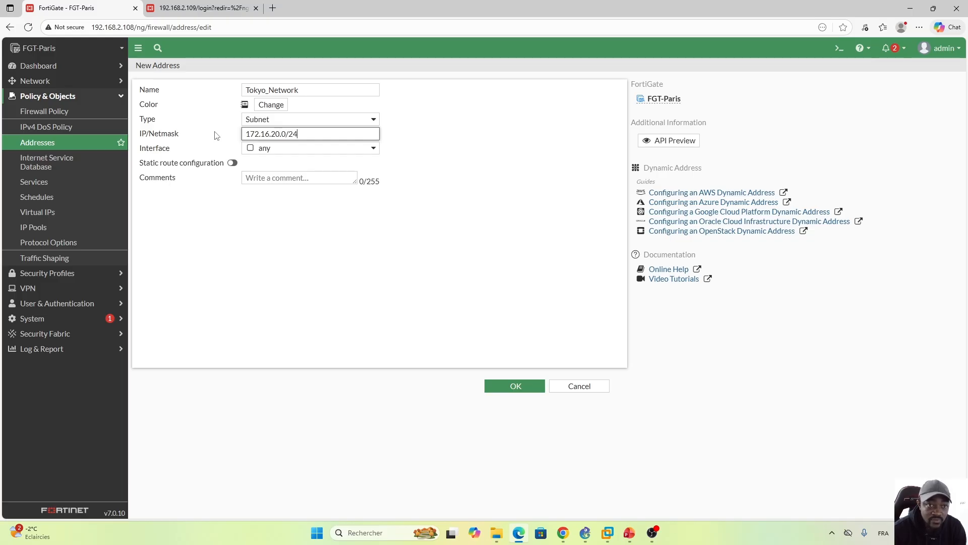
{"action": "left_click", "coordinate": [515, 386]}
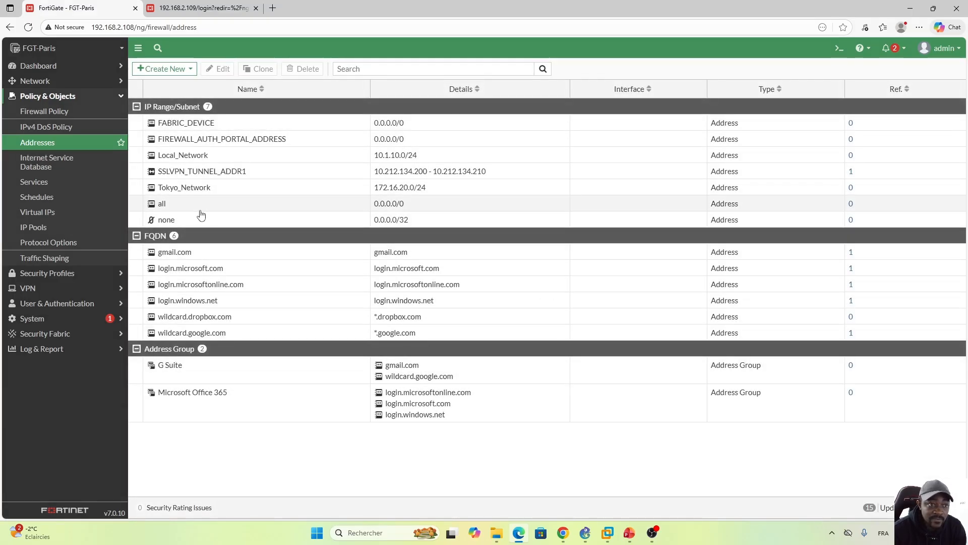
Step: Start a new firewall policy and name it Paris_To_Tokyo
{"action": "left_click", "coordinate": [49, 113]}
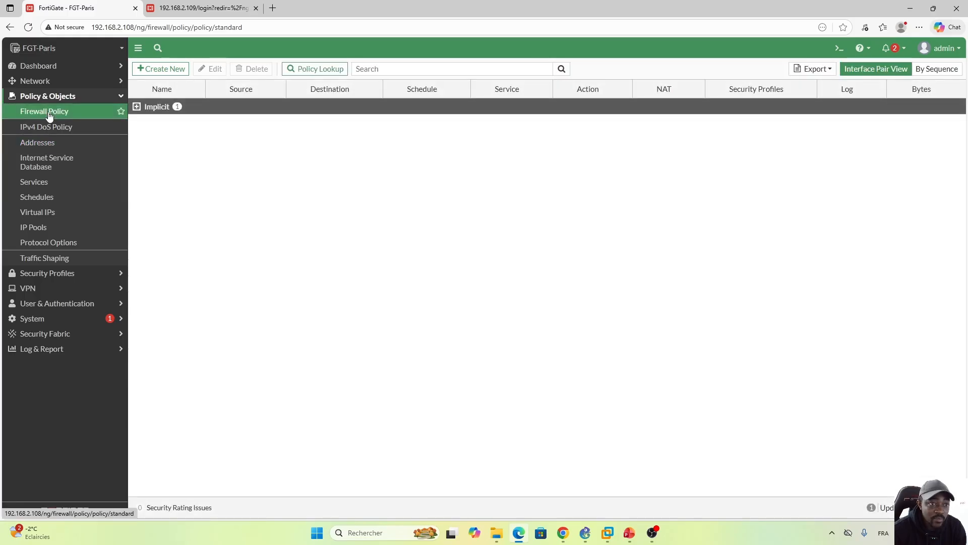
{"action": "left_click", "coordinate": [162, 69]}
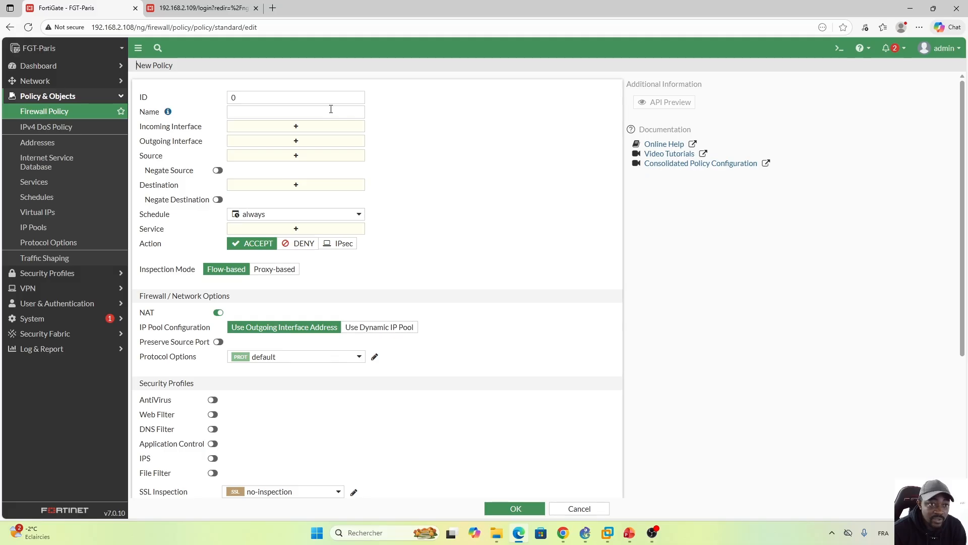
{"action": "left_click", "coordinate": [297, 111]}
{"action": "key", "text": "Caps_Lock"}
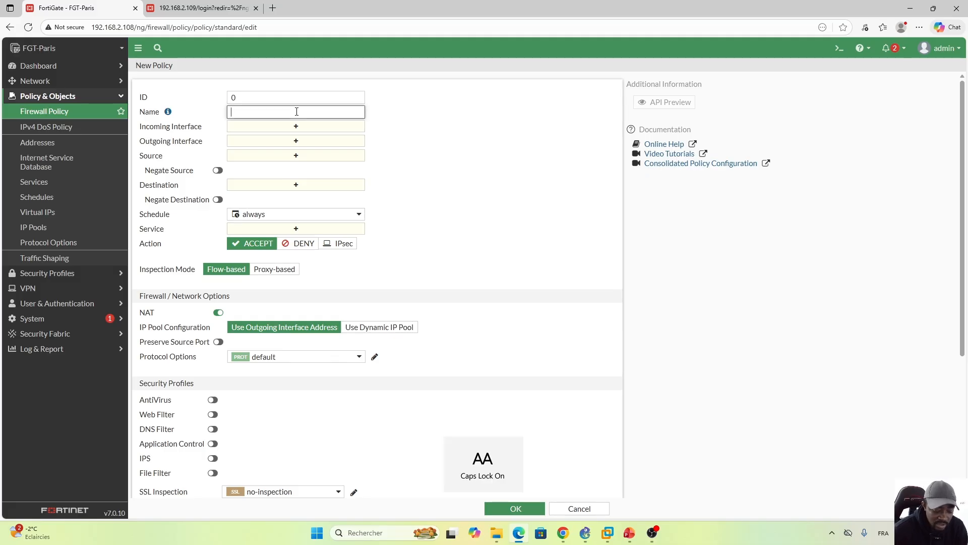
{"action": "key", "text": "Caps_Lock"}
{"action": "type", "text": "Paris_"}
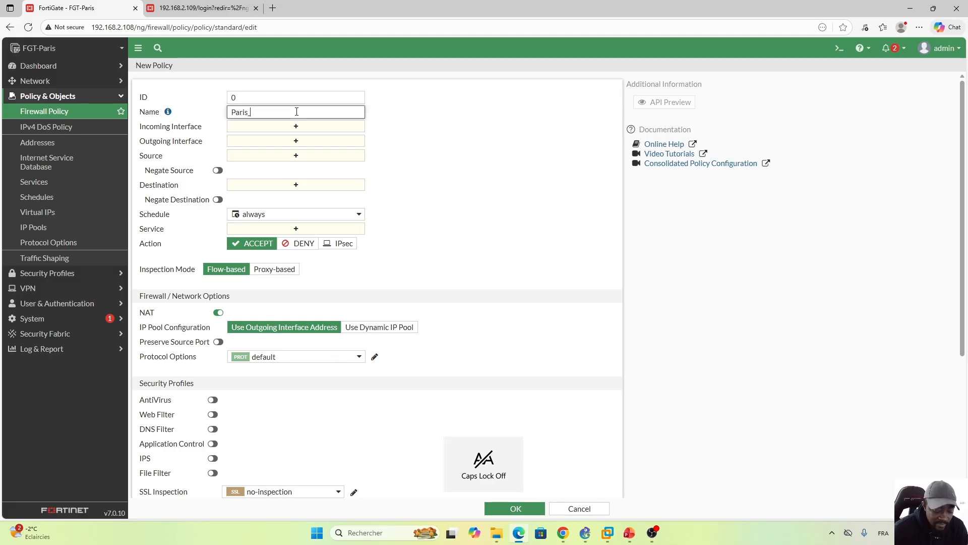
{"action": "type", "text": "To"}
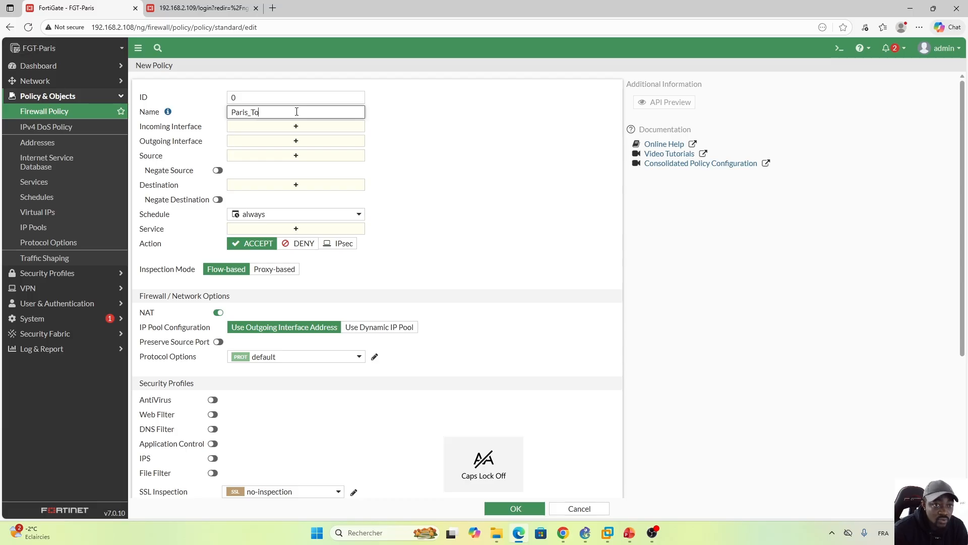
{"action": "type", "text": "_Tokyo"}
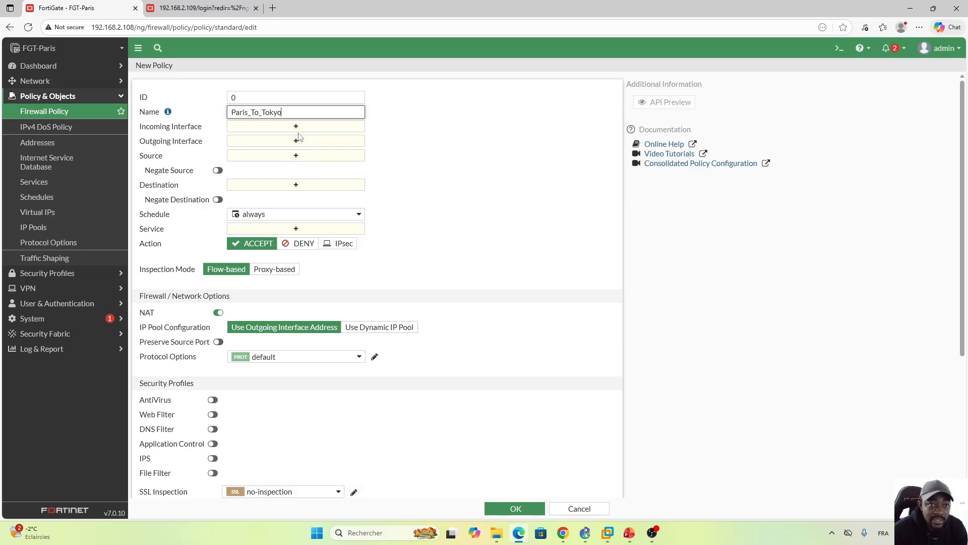
Step: Set the policy's incoming interface to Internal (port2) and its outgoing interface to Tuunel_To_Tokyo
{"action": "left_click", "coordinate": [296, 126]}
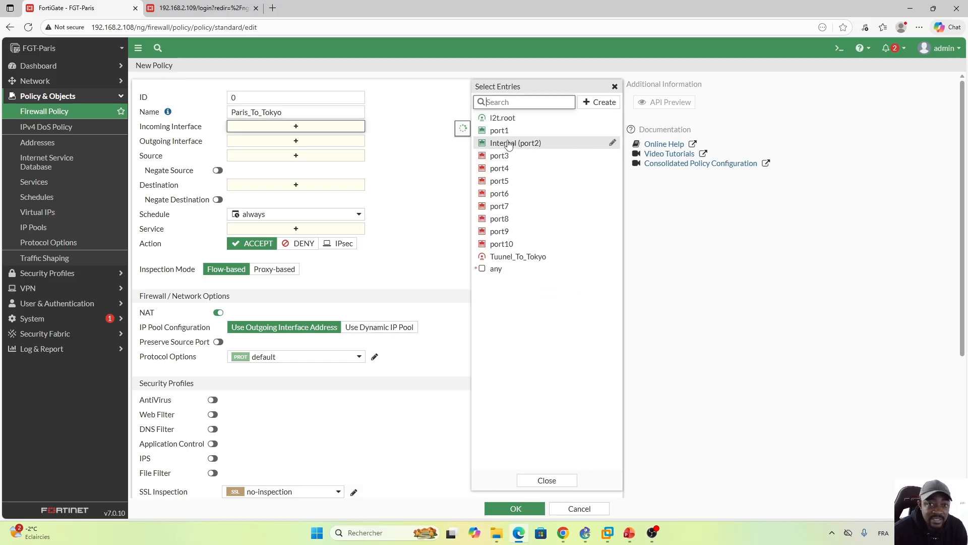
{"action": "mouse_move", "coordinate": [509, 145]}
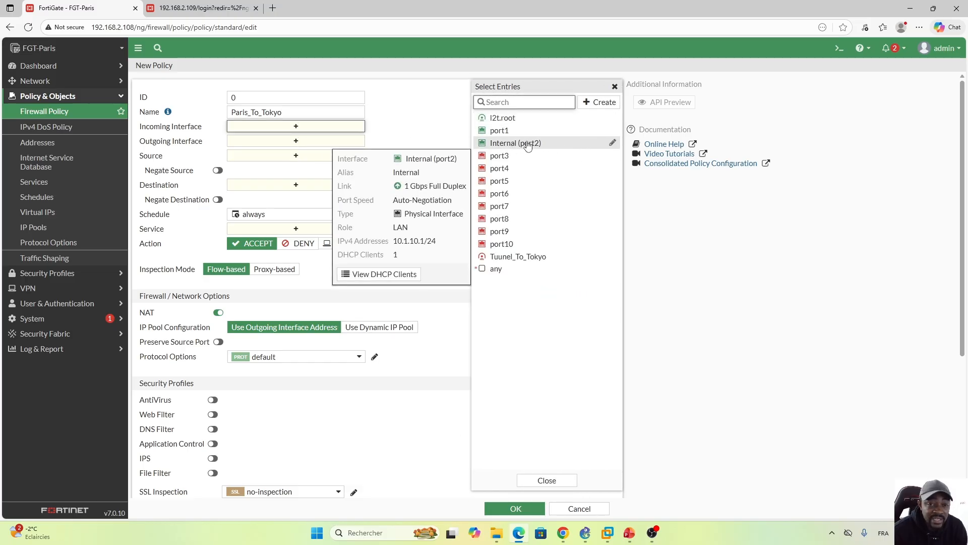
{"action": "left_click", "coordinate": [525, 146]}
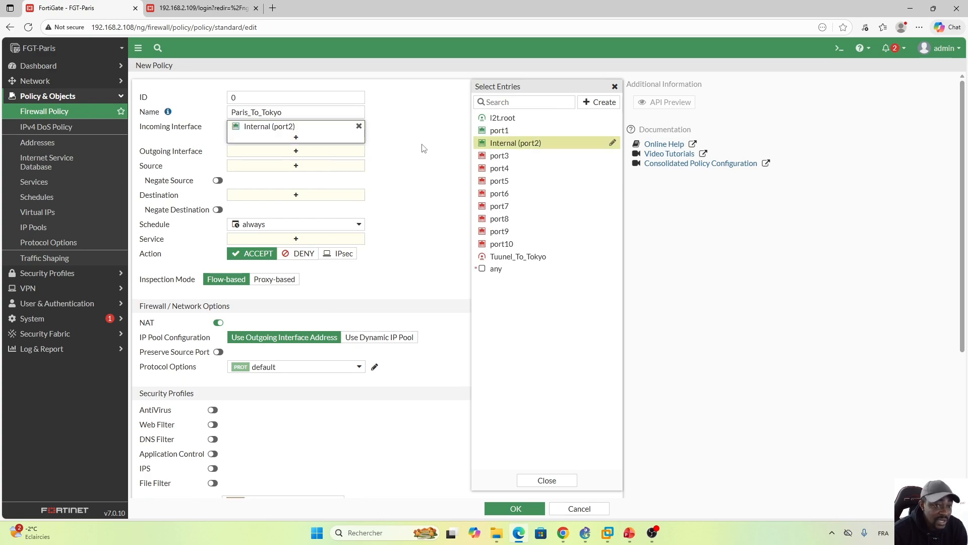
{"action": "left_click", "coordinate": [296, 151]}
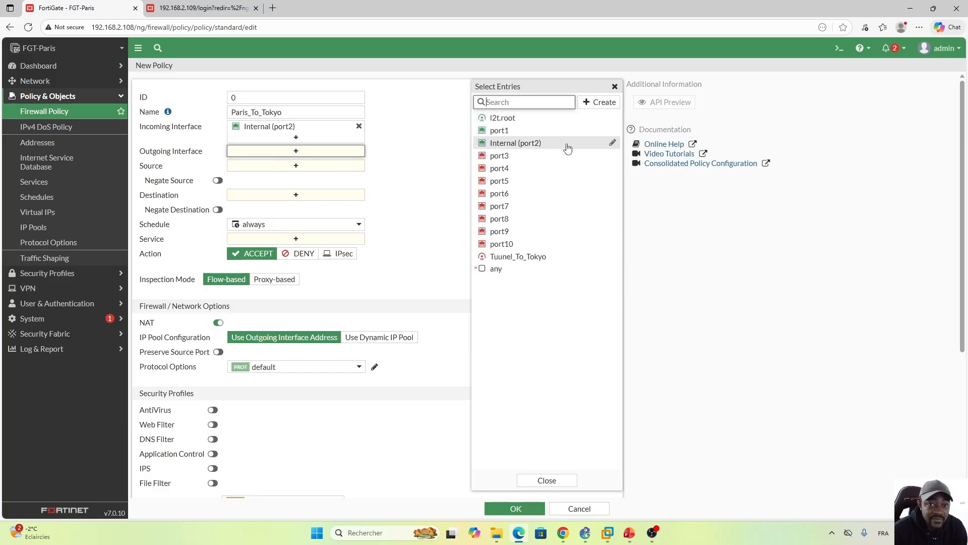
{"action": "left_click", "coordinate": [547, 257]}
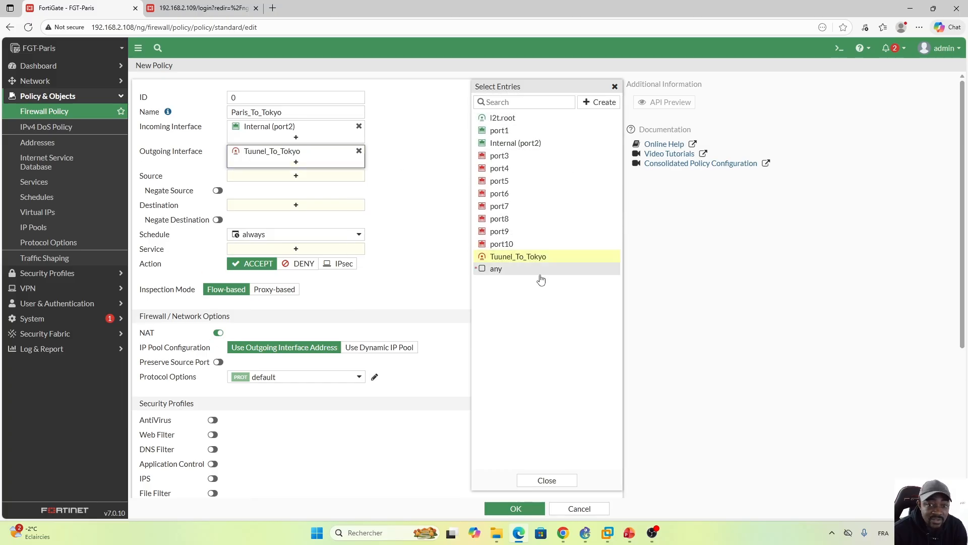
{"action": "left_click", "coordinate": [547, 481]}
Step: Set the Paris_To_Tokyo policy's source address to Local_Network
{"action": "left_click", "coordinate": [295, 176]}
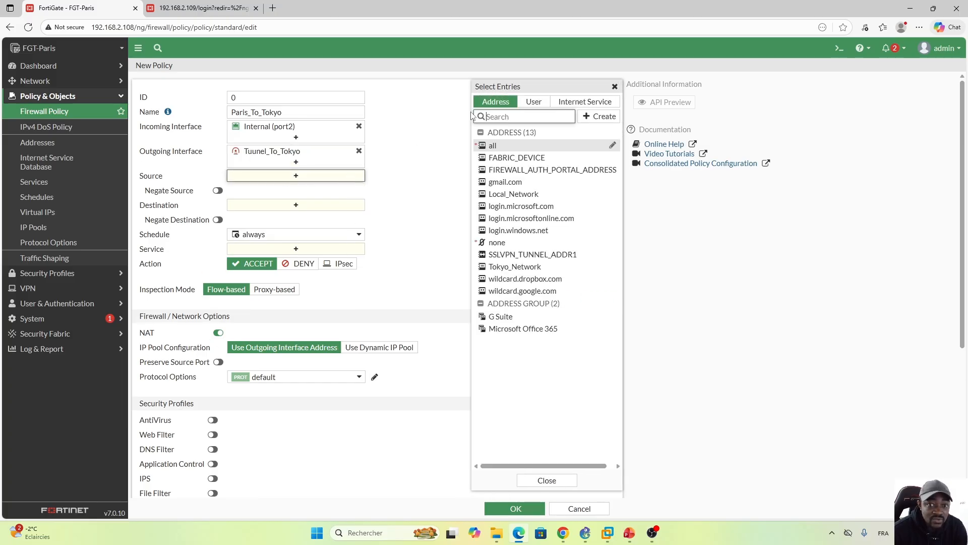
{"action": "left_click", "coordinate": [507, 198]}
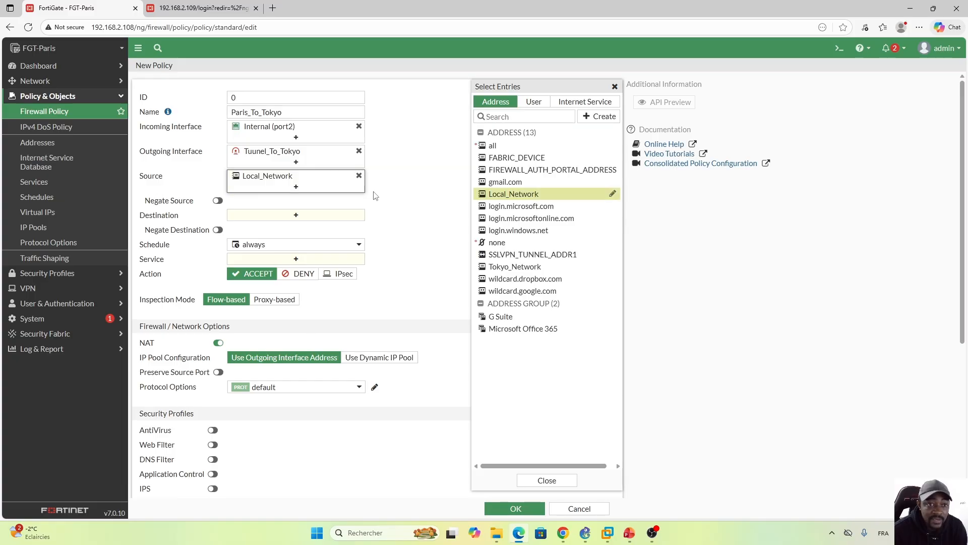
Step: Set the Paris_To_Tokyo policy's destination to Tokyo_Network and its service to ALL
{"action": "left_click", "coordinate": [295, 215]}
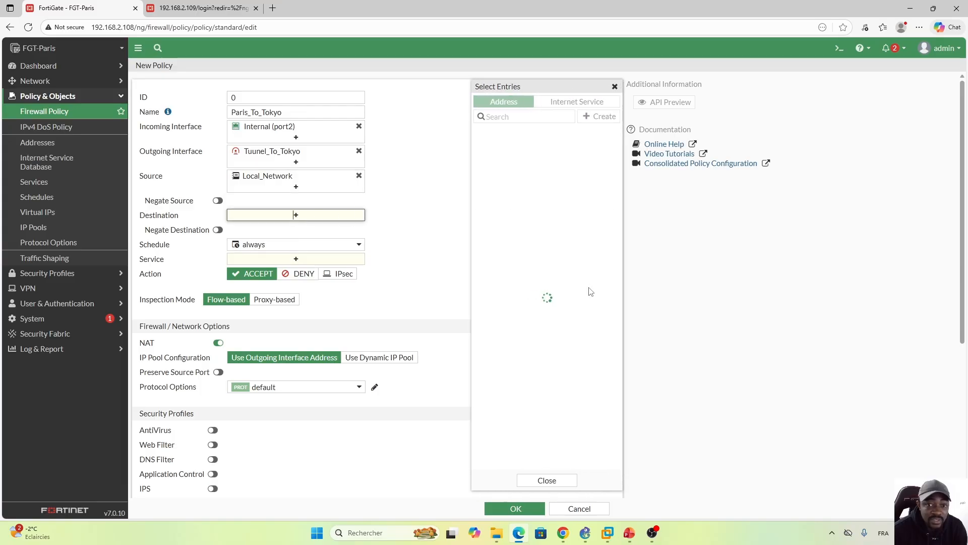
{"action": "mouse_move", "coordinate": [518, 270]}
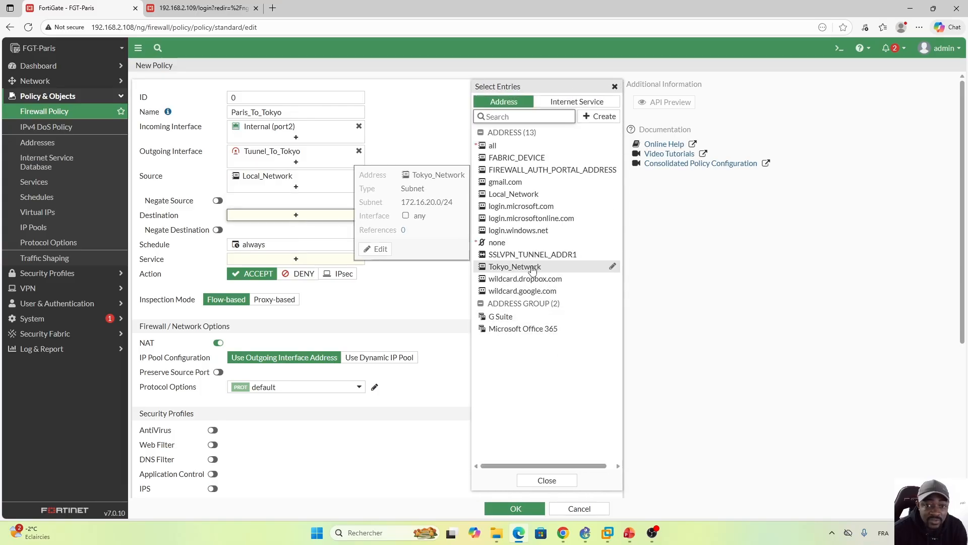
{"action": "left_click", "coordinate": [519, 269]}
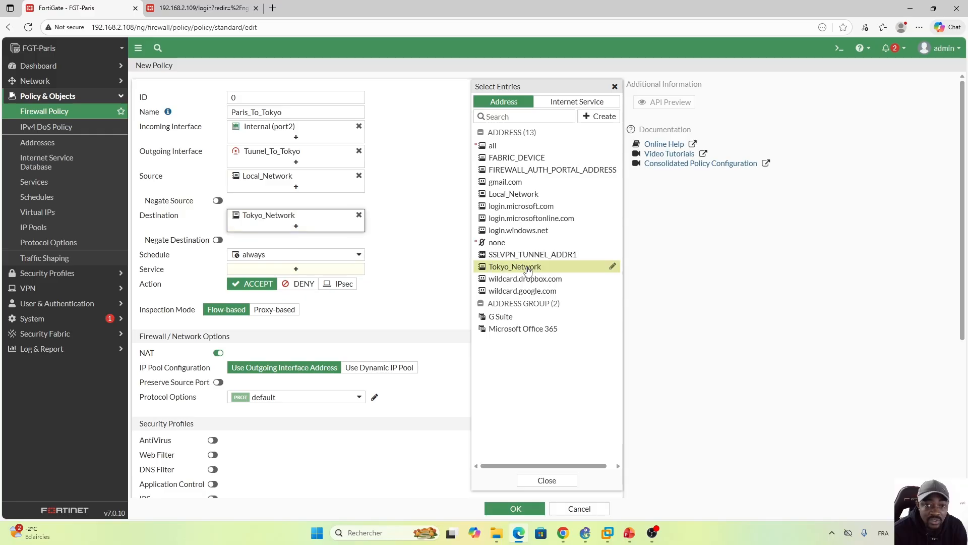
{"action": "left_click", "coordinate": [442, 255]}
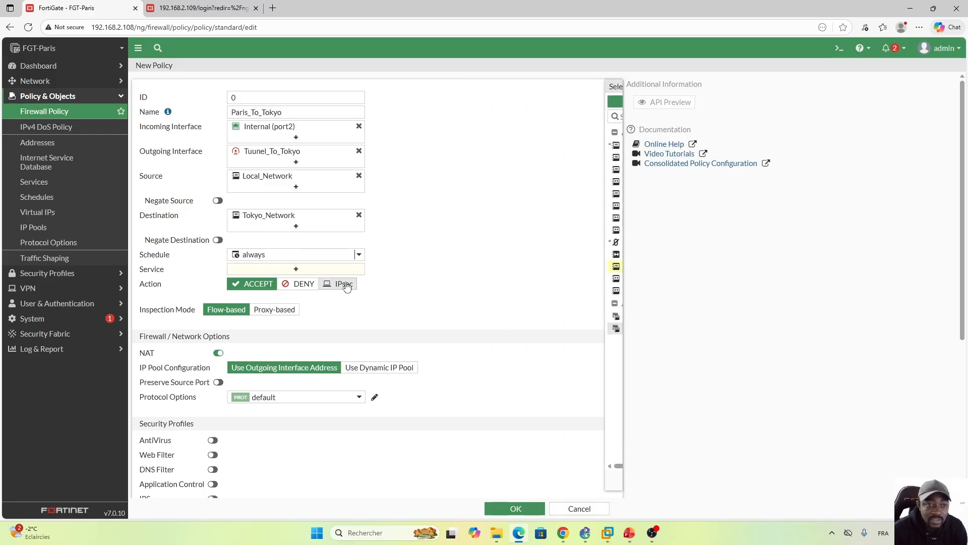
{"action": "left_click", "coordinate": [296, 269]}
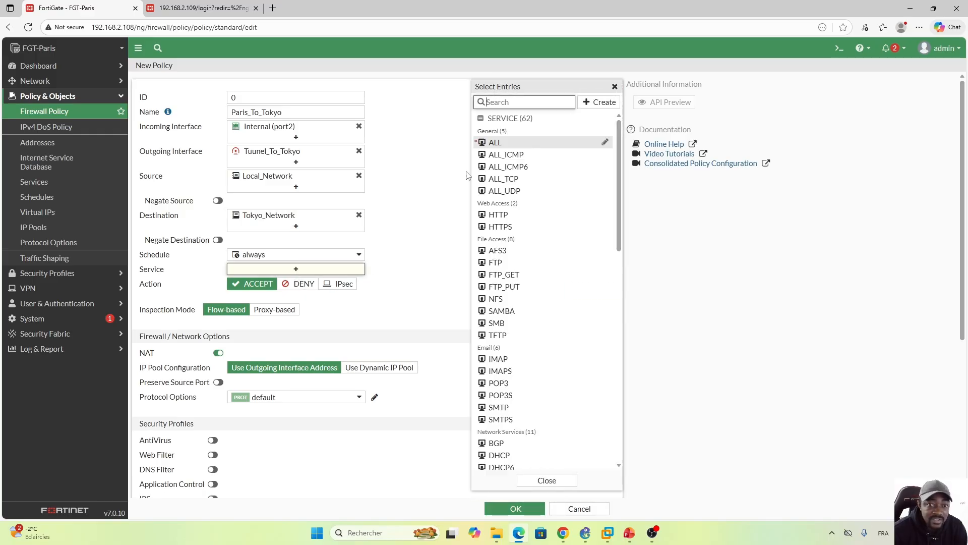
{"action": "left_click", "coordinate": [506, 143]}
{"action": "left_click", "coordinate": [438, 272]}
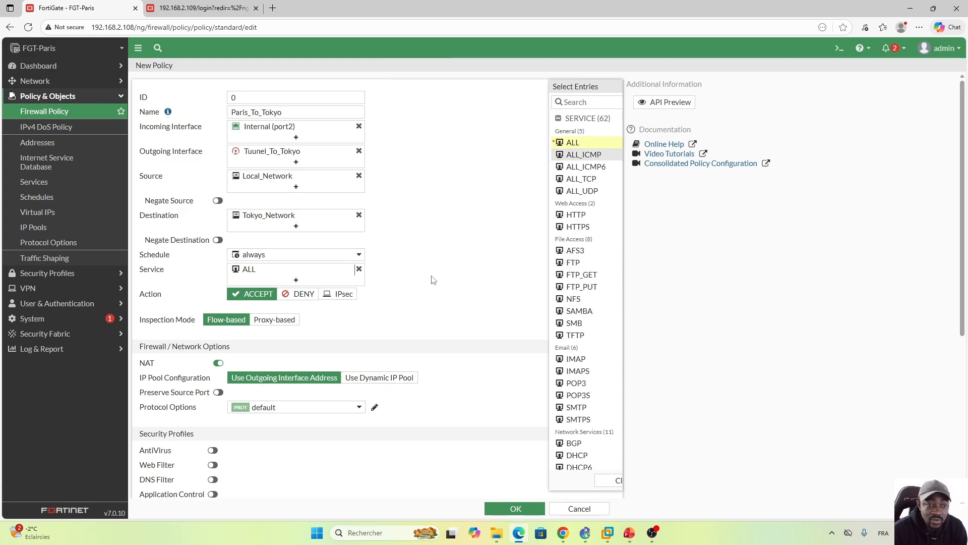
Step: Disable NAT and log all sessions for allowed traffic on the Paris_To_Tokyo policy, and save it
{"action": "left_click", "coordinate": [218, 362]}
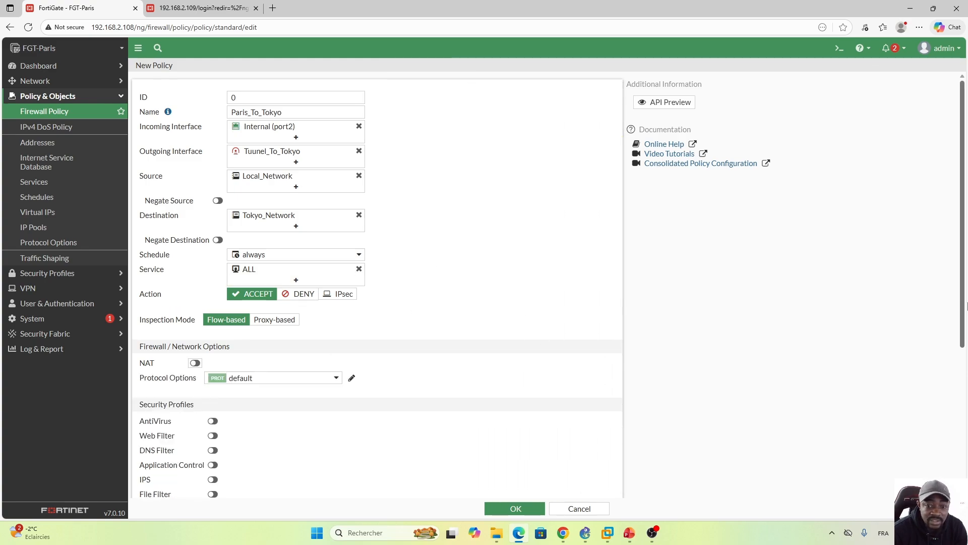
{"action": "scroll", "coordinate": [963, 275], "scroll_direction": "down", "scroll_amount": 4}
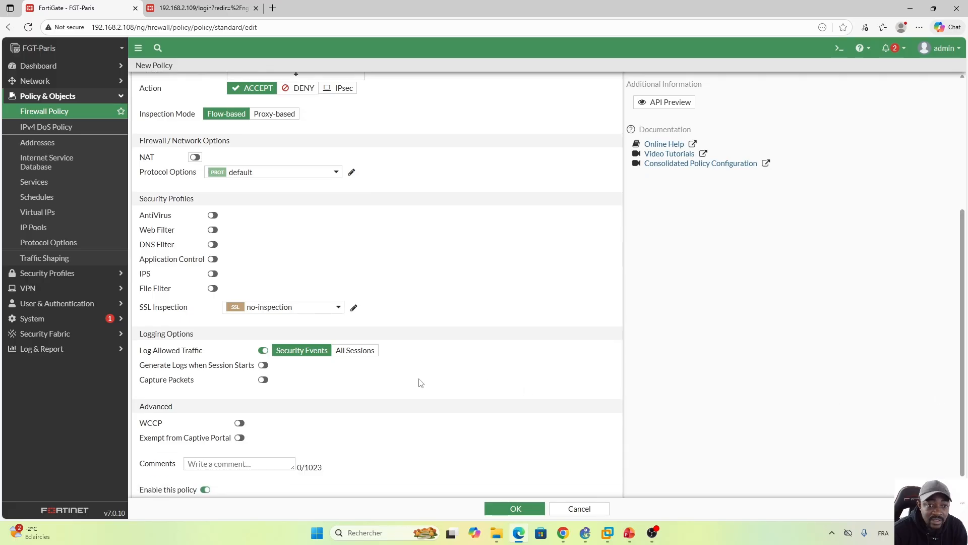
{"action": "left_click", "coordinate": [356, 352]}
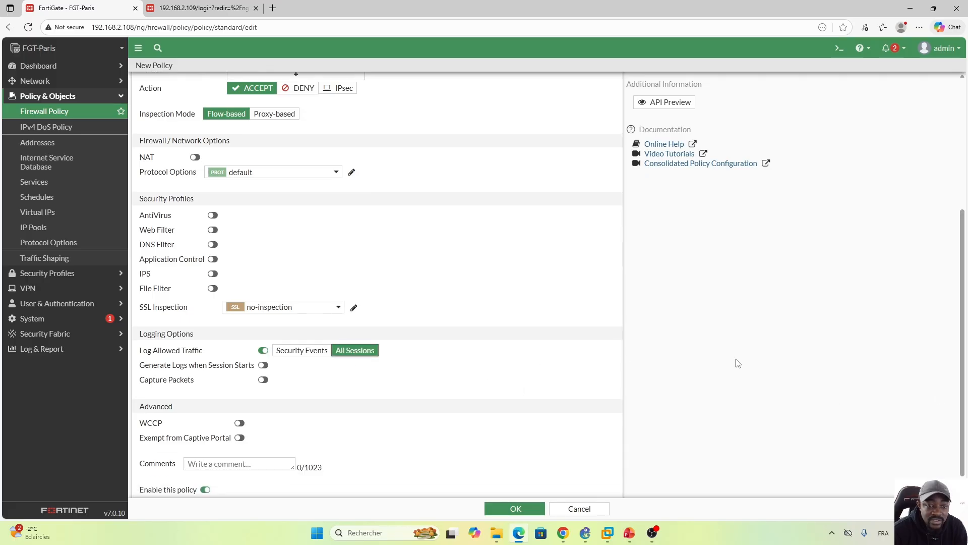
{"action": "scroll", "coordinate": [963, 364], "scroll_direction": "up", "scroll_amount": 4}
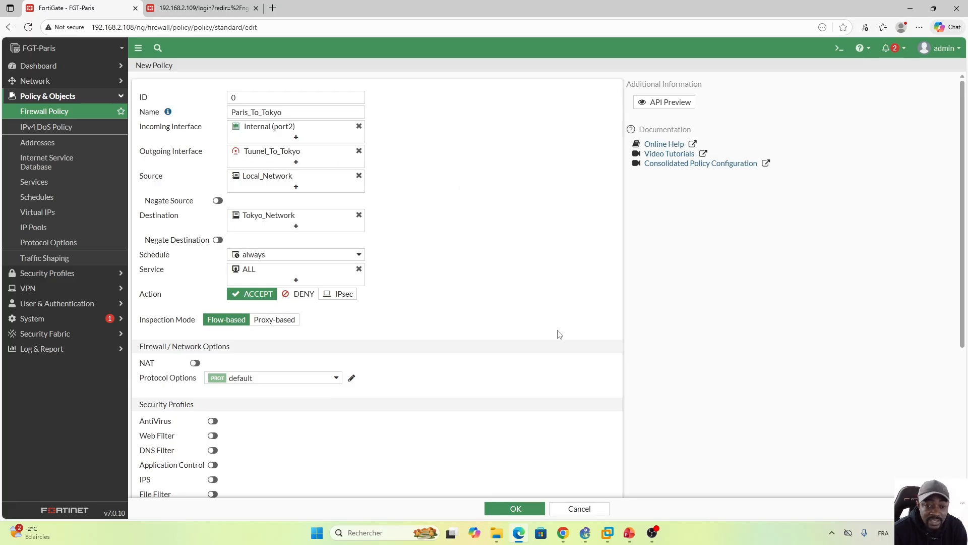
{"action": "left_click", "coordinate": [516, 508]}
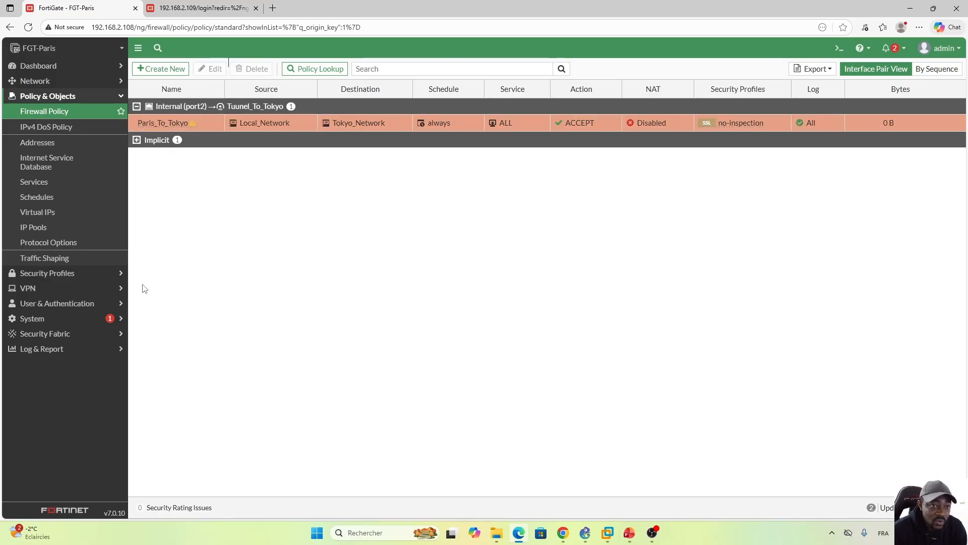
Step: Create a reverse clone of the Paris_To_Tokyo firewall policy
{"action": "right_click", "coordinate": [179, 120]}
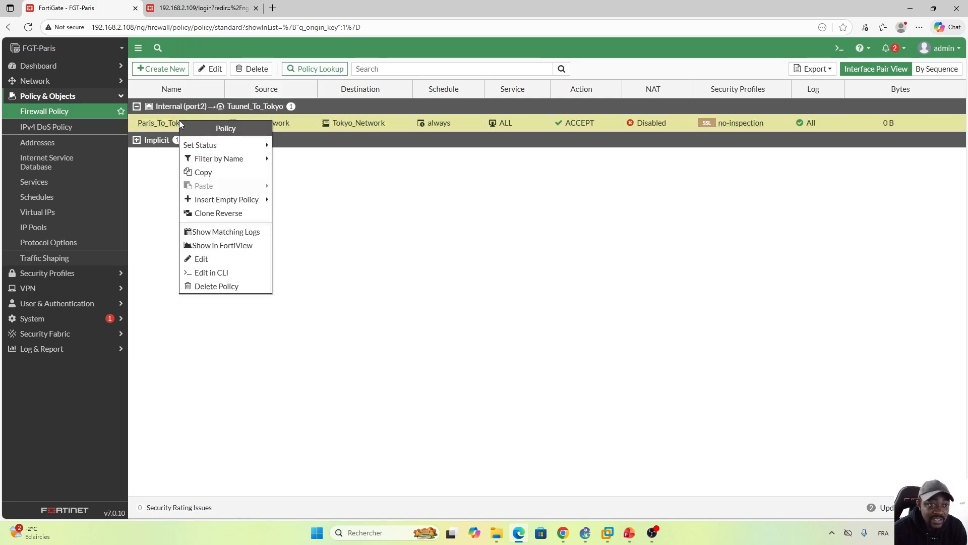
{"action": "left_click", "coordinate": [219, 214]}
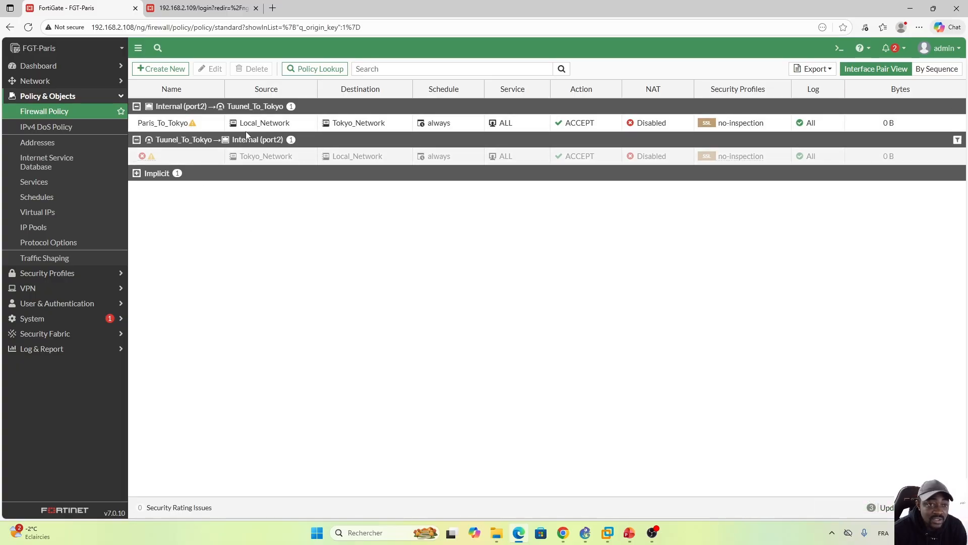
{"action": "mouse_move", "coordinate": [262, 126]}
Step: Name the cloned reverse policy Tokyo_To_Paris and apply the name
{"action": "left_click", "coordinate": [218, 156]}
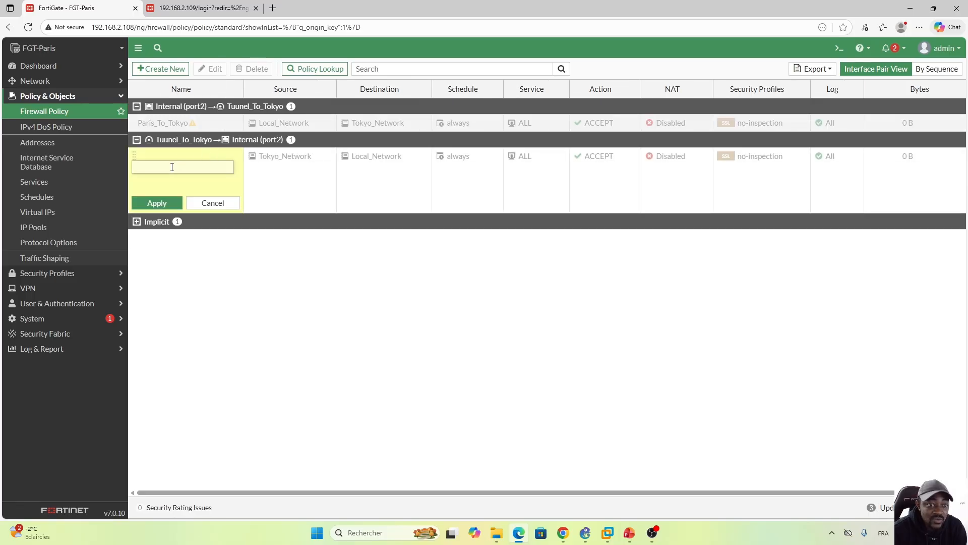
{"action": "key", "text": "Caps_Lock"}
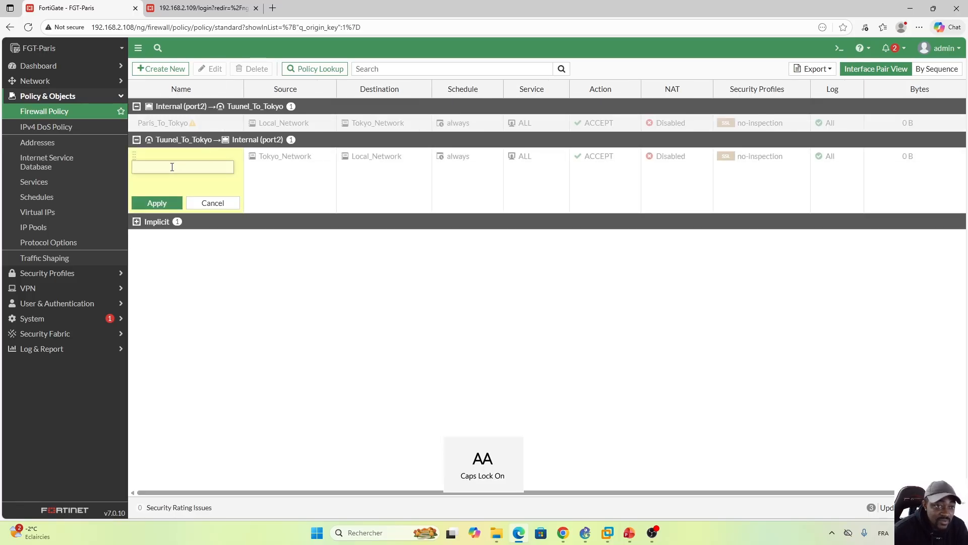
{"action": "key", "text": "Caps_Lock"}
{"action": "type", "text": "Toky"}
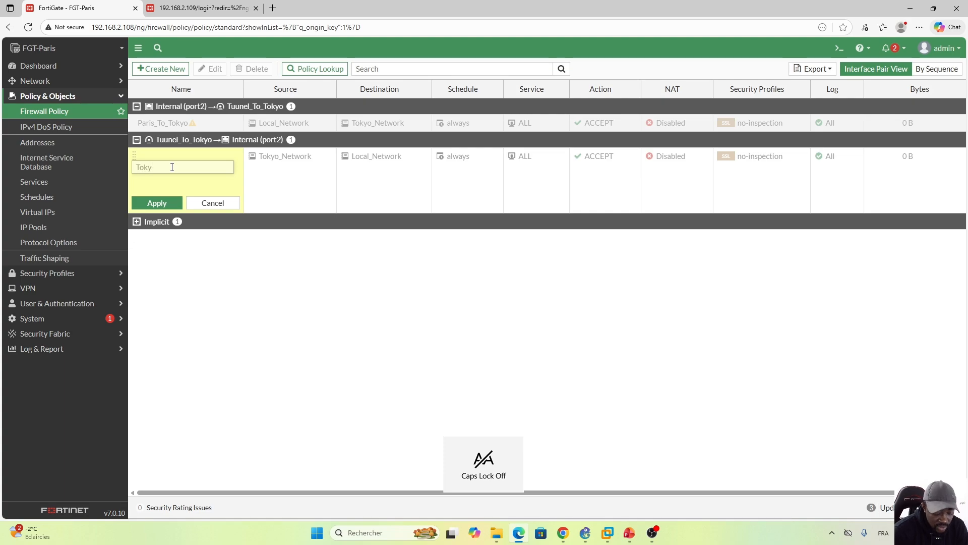
{"action": "type", "text": "o_"}
{"action": "key", "text": "Caps_Lock"}
{"action": "type", "text": "T"}
{"action": "key", "text": "Caps_Lock"}
{"action": "type", "text": "o_"}
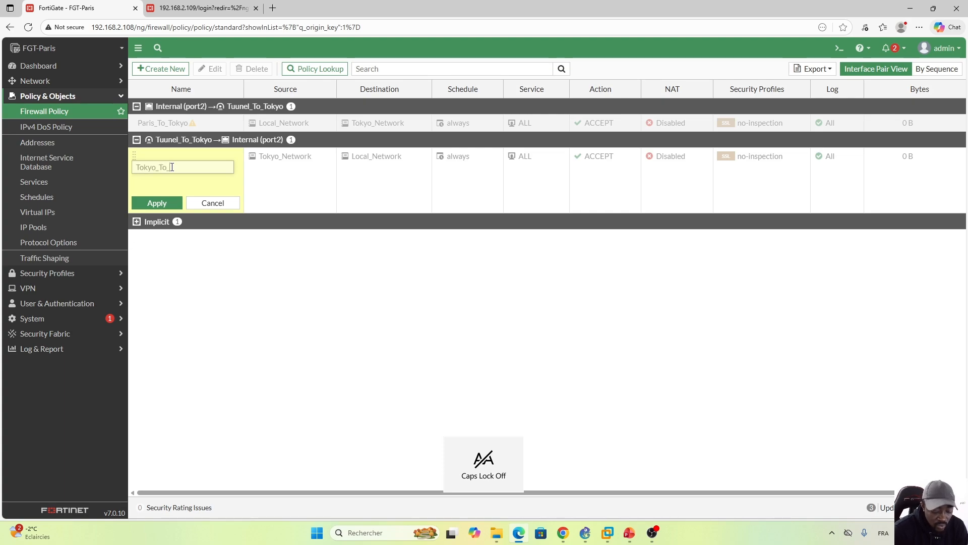
{"action": "key", "text": "Caps_Lock"}
{"action": "key", "text": "Caps_Lock"}
{"action": "type", "text": "Paris"}
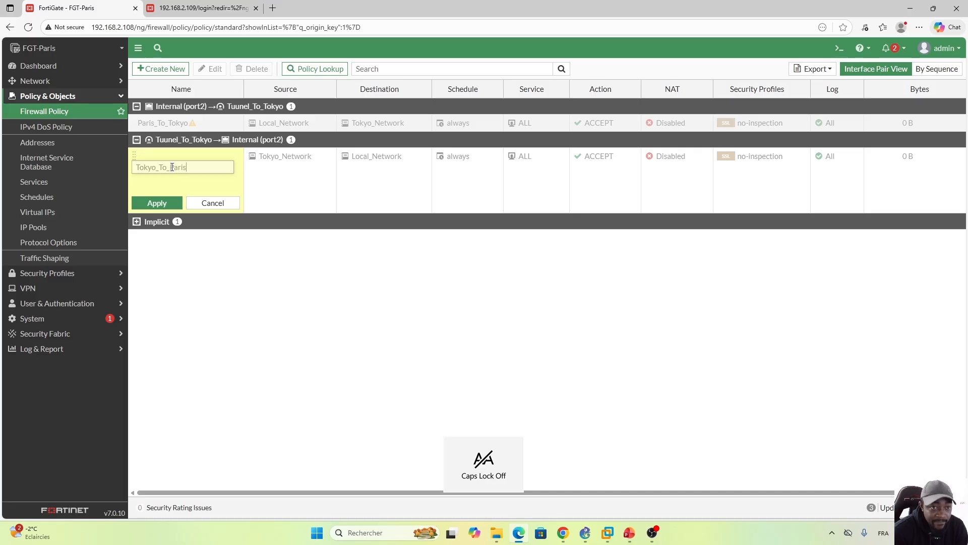
{"action": "left_click", "coordinate": [155, 203]}
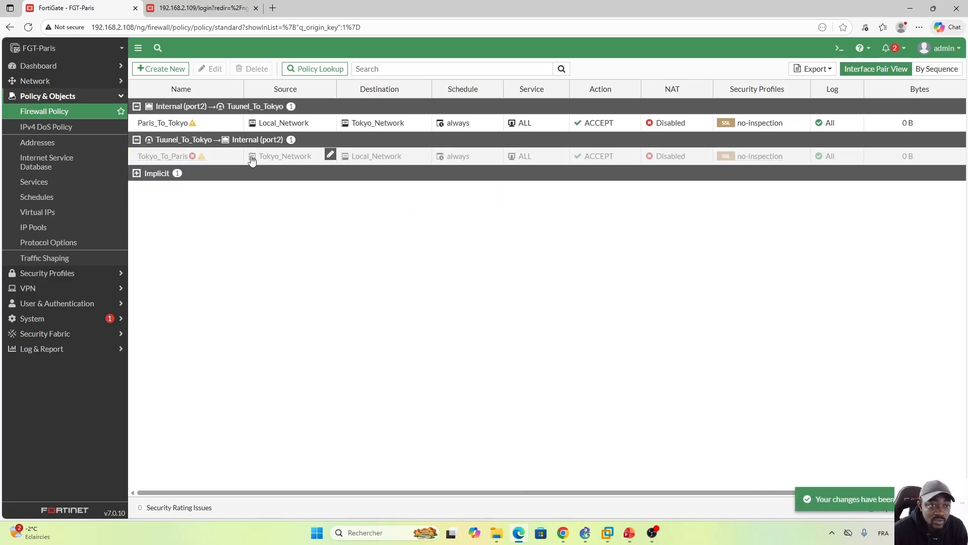
Step: Enable the Tokyo_To_Paris policy and open the list of IPsec tunnels on FGT-Paris
{"action": "right_click", "coordinate": [174, 156]}
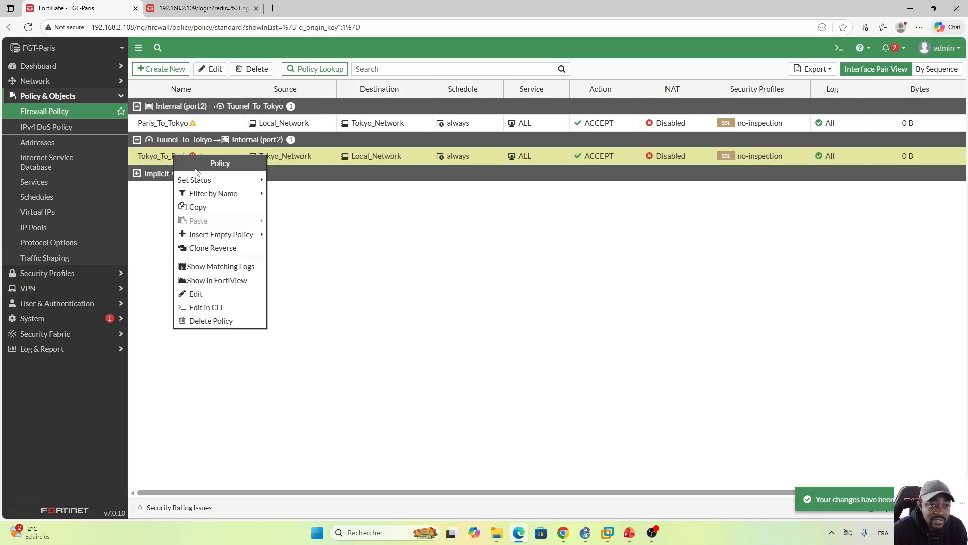
{"action": "mouse_move", "coordinate": [252, 180]}
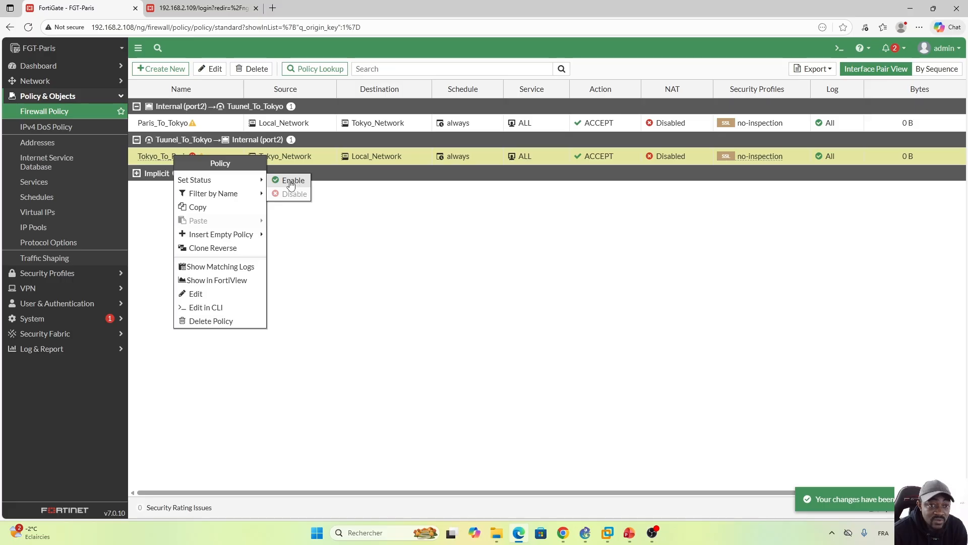
{"action": "left_click", "coordinate": [293, 182]}
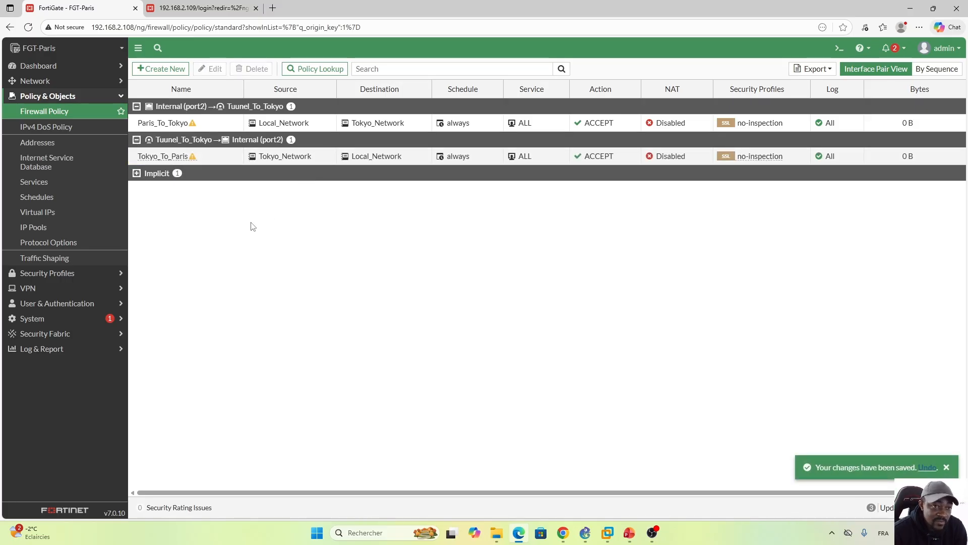
{"action": "left_click", "coordinate": [105, 288]}
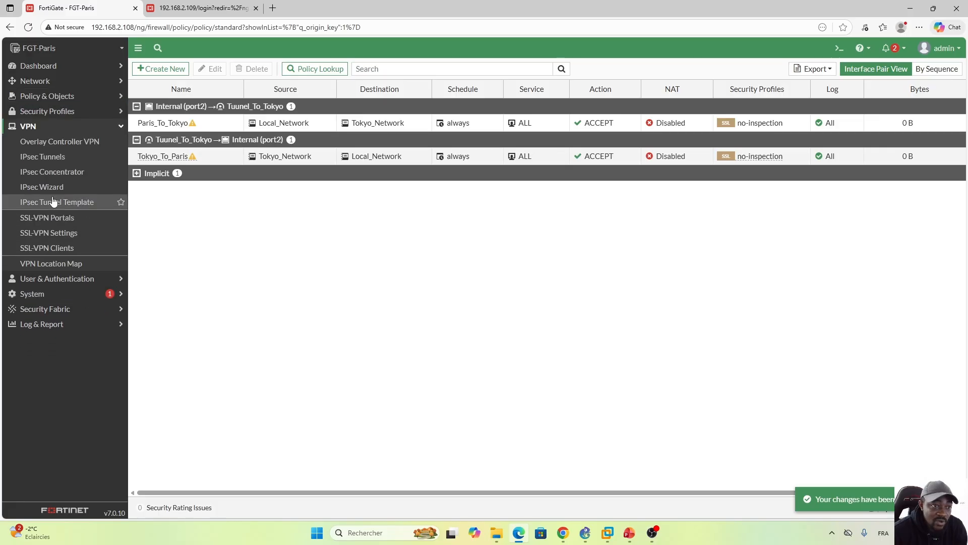
{"action": "left_click", "coordinate": [56, 161]}
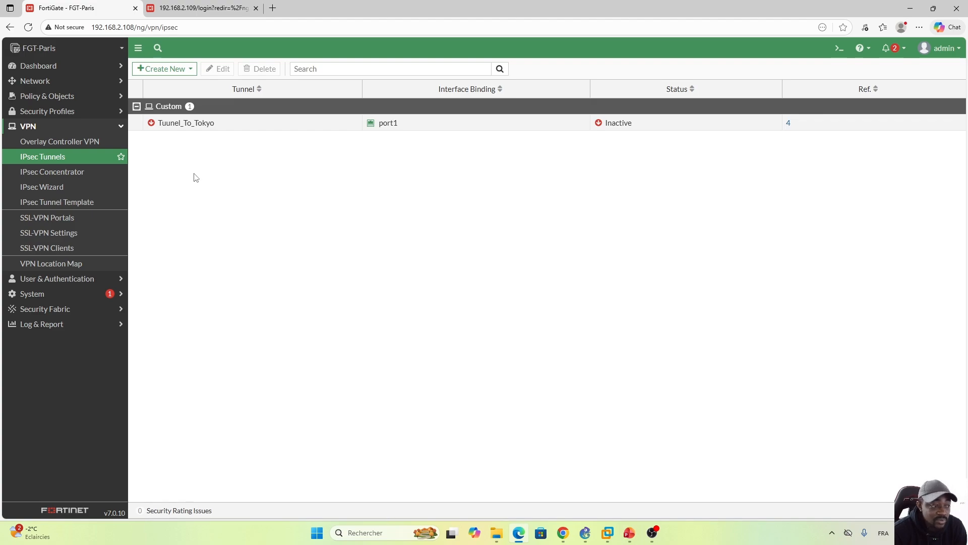
Step: Switch to the FortiGate login page at 192.168.2.109 and log in as admin with the account password
{"action": "left_click", "coordinate": [194, 15]}
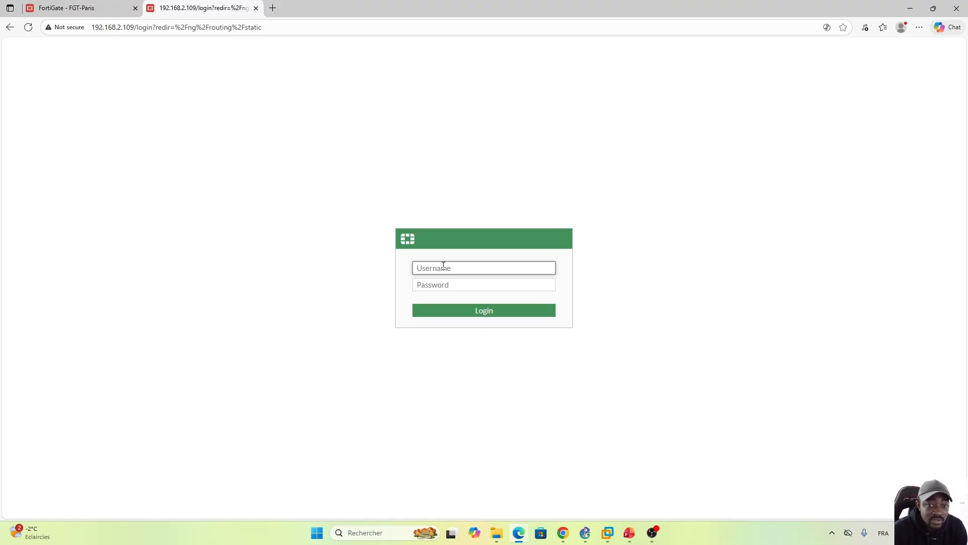
{"action": "type", "text": "admin"}
{"action": "key", "text": "Tab"}
{"action": "type", "text": "a"}
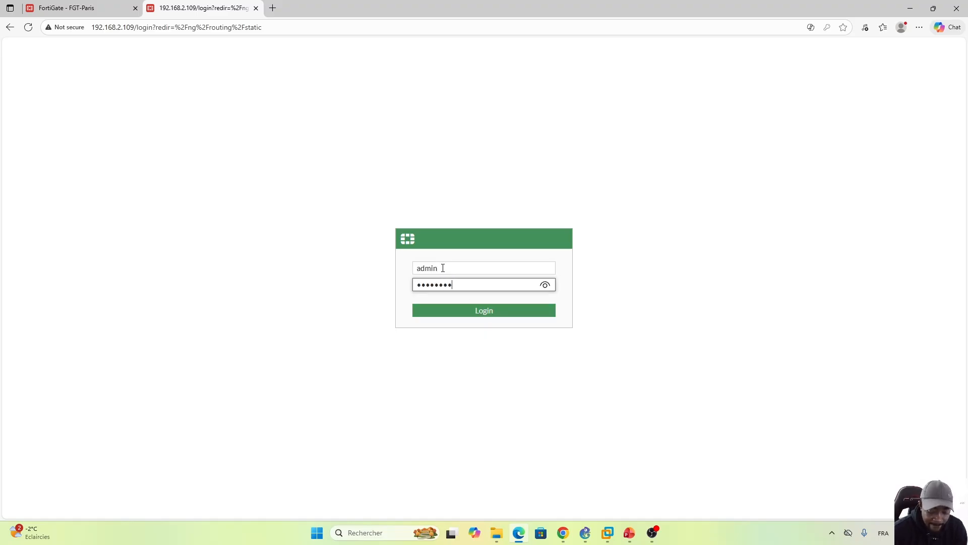
{"action": "key", "text": "Return"}
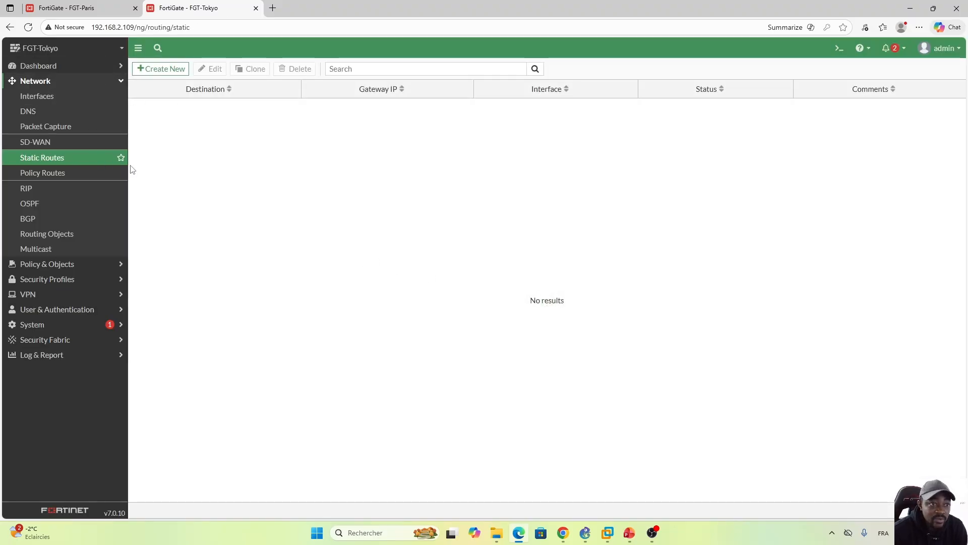
Step: Start a new IPsec tunnel on FGT-Tokyo using the Custom template type
{"action": "left_click", "coordinate": [81, 295]}
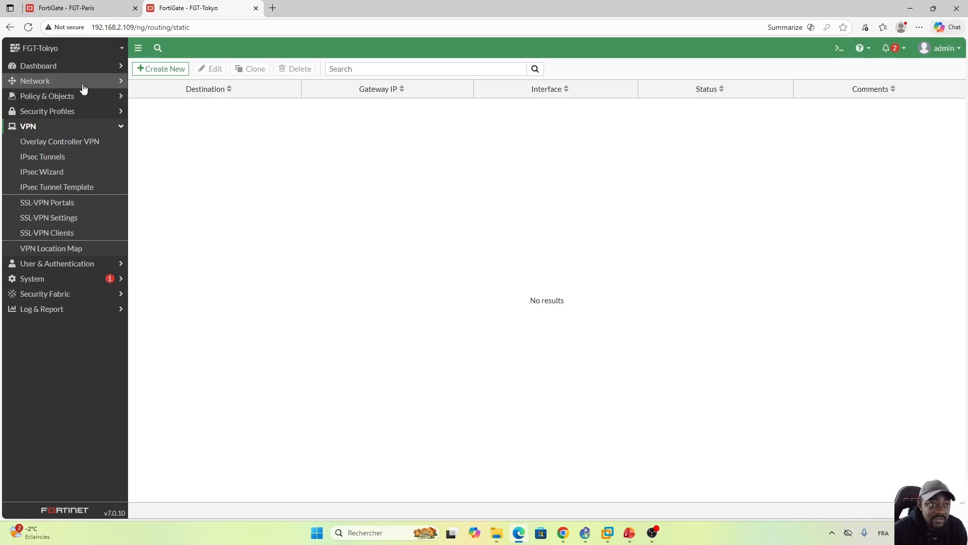
{"action": "left_click", "coordinate": [51, 162]}
{"action": "left_click", "coordinate": [165, 68]}
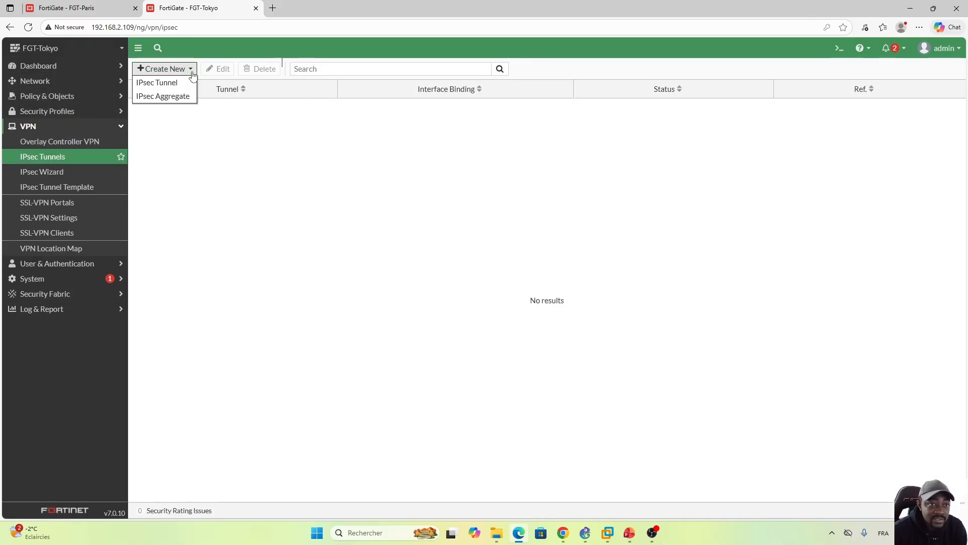
{"action": "left_click", "coordinate": [155, 80]}
{"action": "left_click", "coordinate": [387, 117]}
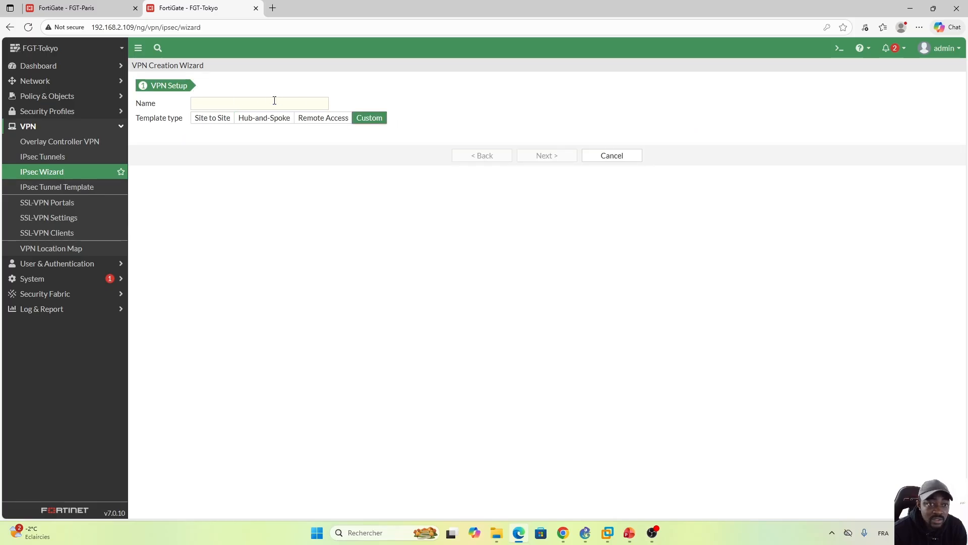
Step: Name the new tunnel Tunnel_To_Paris and continue to its detailed settings
{"action": "left_click", "coordinate": [268, 103]}
{"action": "key", "text": "Caps_Lock"}
{"action": "type", "text": "T"}
{"action": "key", "text": "Caps_Lock"}
{"action": "type", "text": "u"}
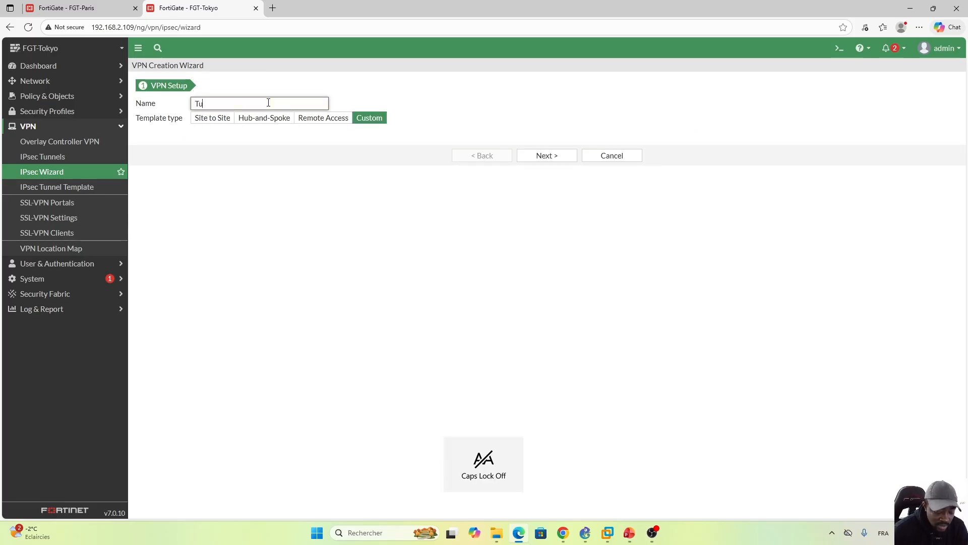
{"action": "type", "text": "nnel_T"}
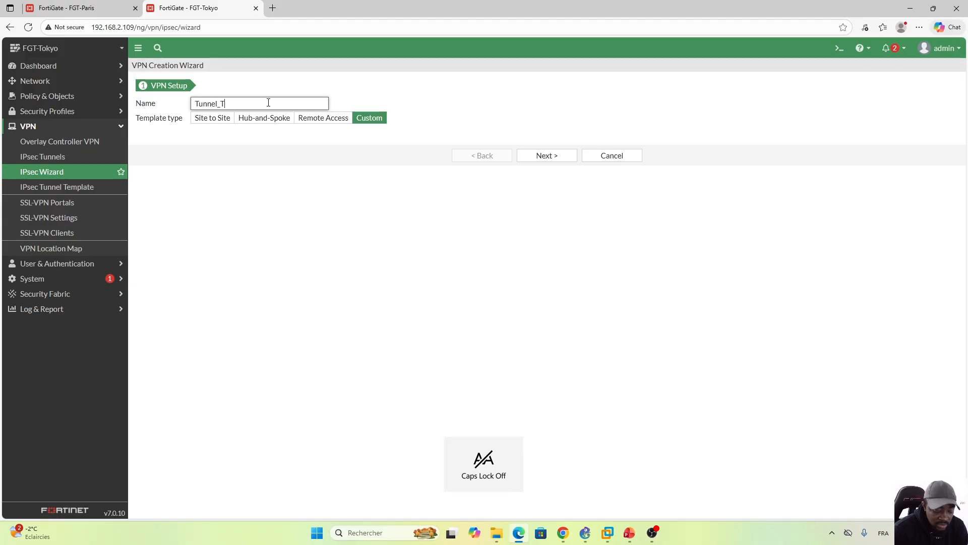
{"action": "type", "text": "o_"}
{"action": "key", "text": "Caps_Lock"}
{"action": "type", "text": "P"}
{"action": "key", "text": "Caps_Lock"}
{"action": "type", "text": "a"}
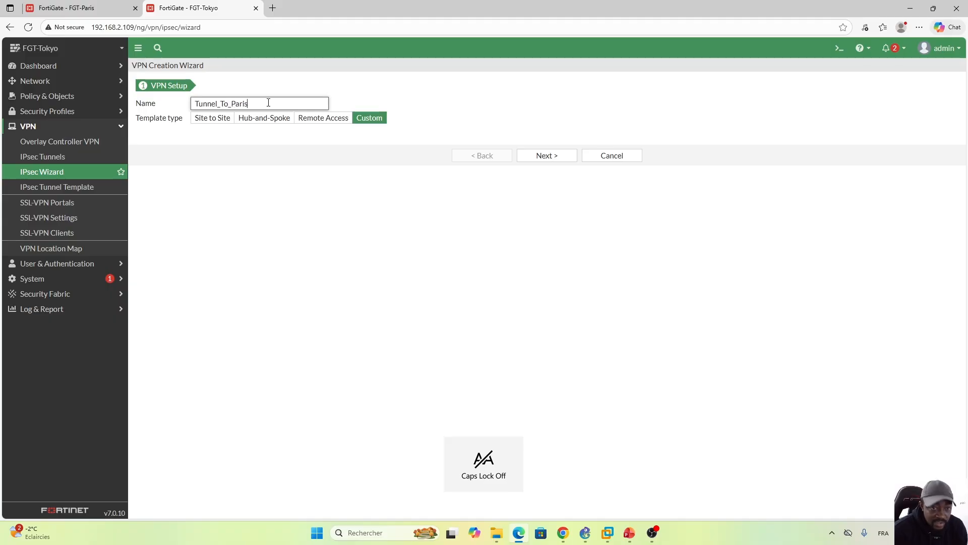
{"action": "type", "text": "ris"}
{"action": "left_click", "coordinate": [555, 155]}
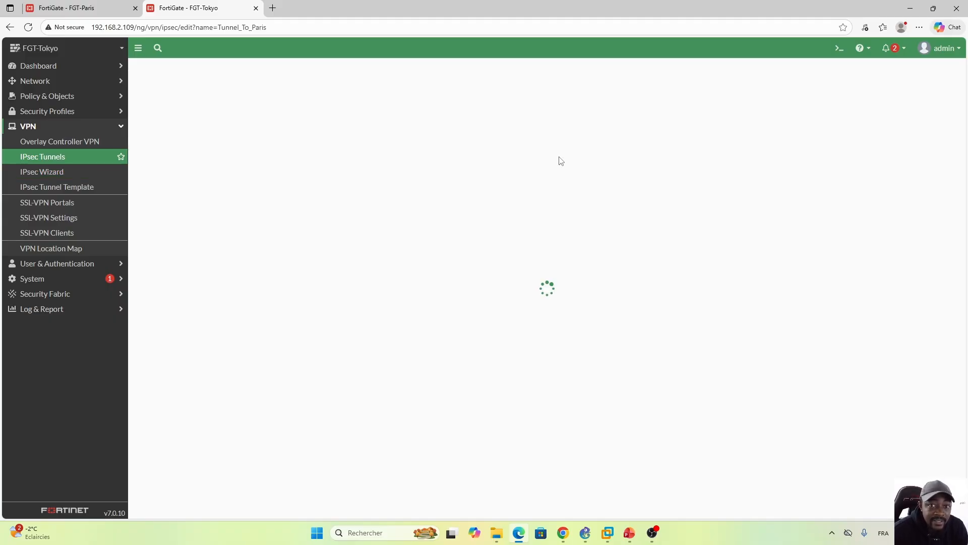
Step: Set the tunnel's remote gateway IP address to 192.168.2.108 and its interface to port1
{"action": "left_click_drag", "start_coordinate": [302, 183], "coordinate": [245, 185]}
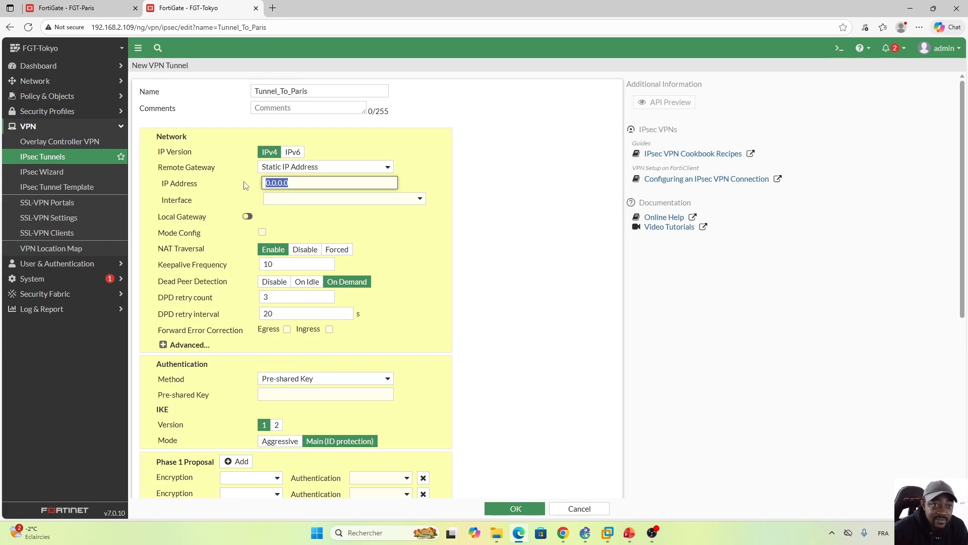
{"action": "type", "text": "192."}
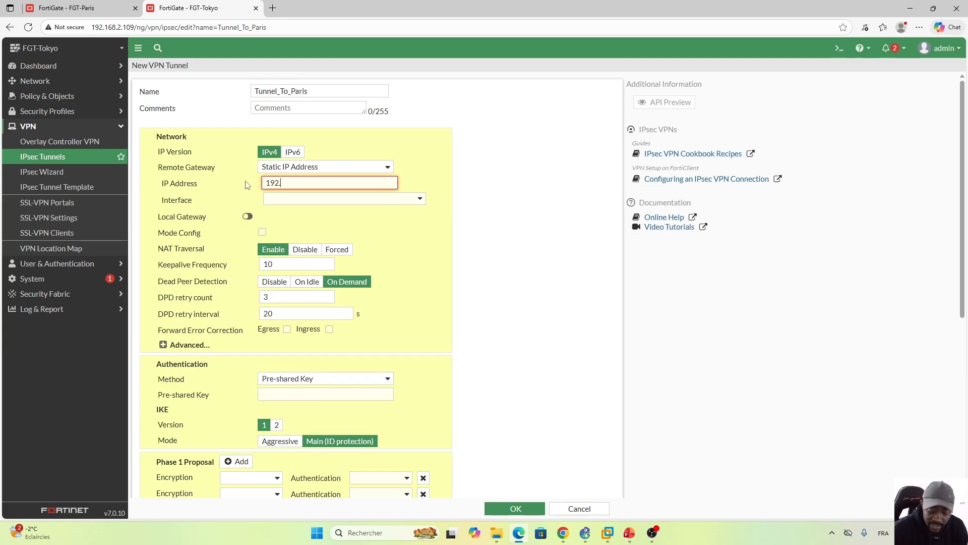
{"action": "type", "text": "168.2."}
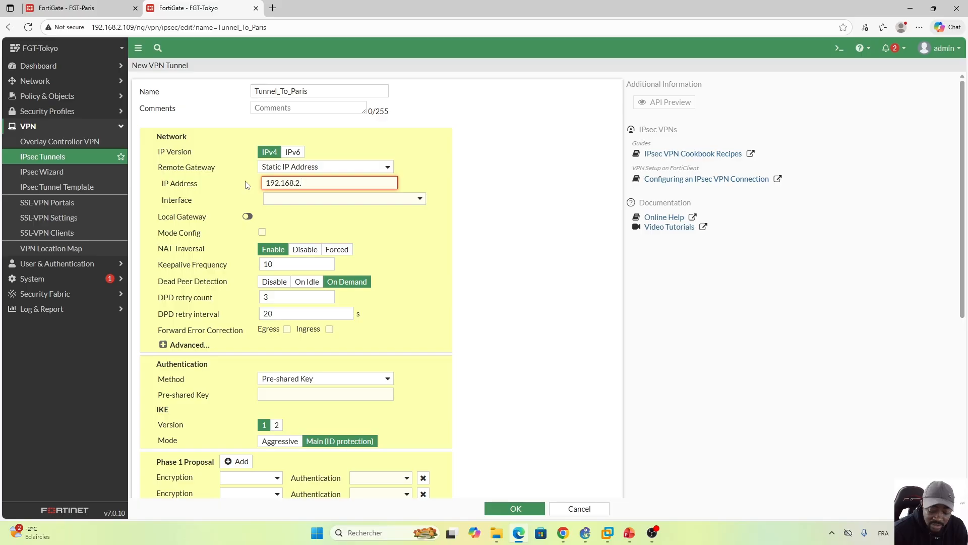
{"action": "type", "text": "108"}
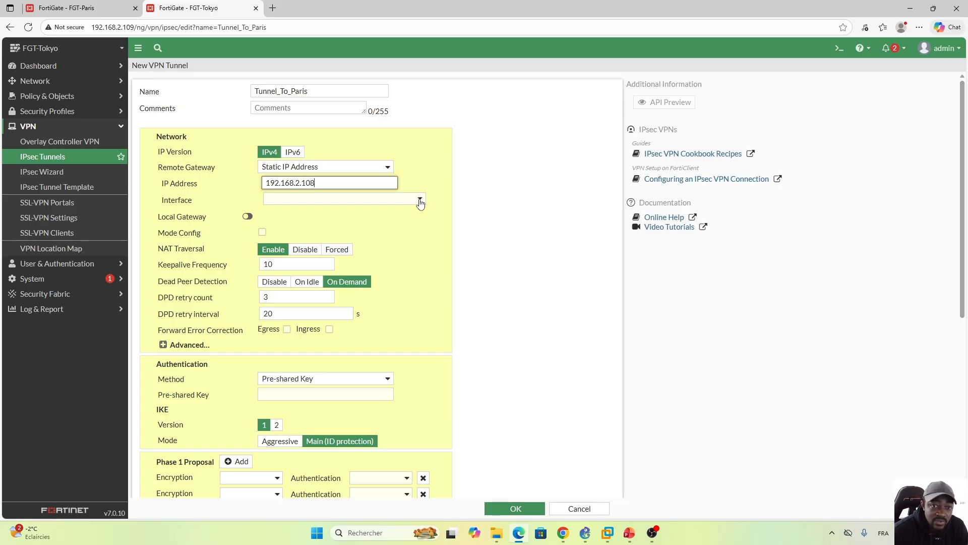
{"action": "left_click", "coordinate": [421, 200]}
{"action": "left_click", "coordinate": [303, 240]}
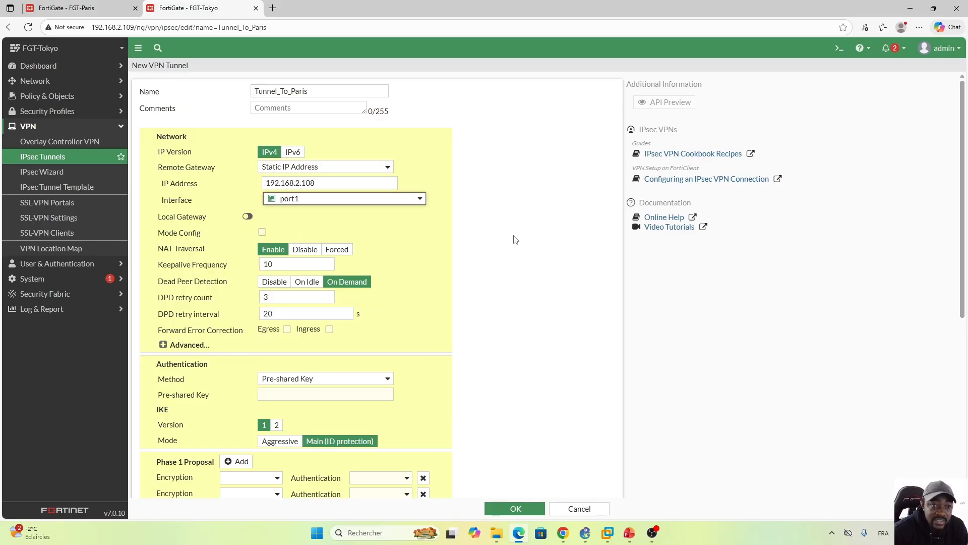
Step: Enter the pre-shared key in the tunnel's authentication settings
{"action": "left_click", "coordinate": [330, 395]}
{"action": "key", "text": "Caps_Lock"}
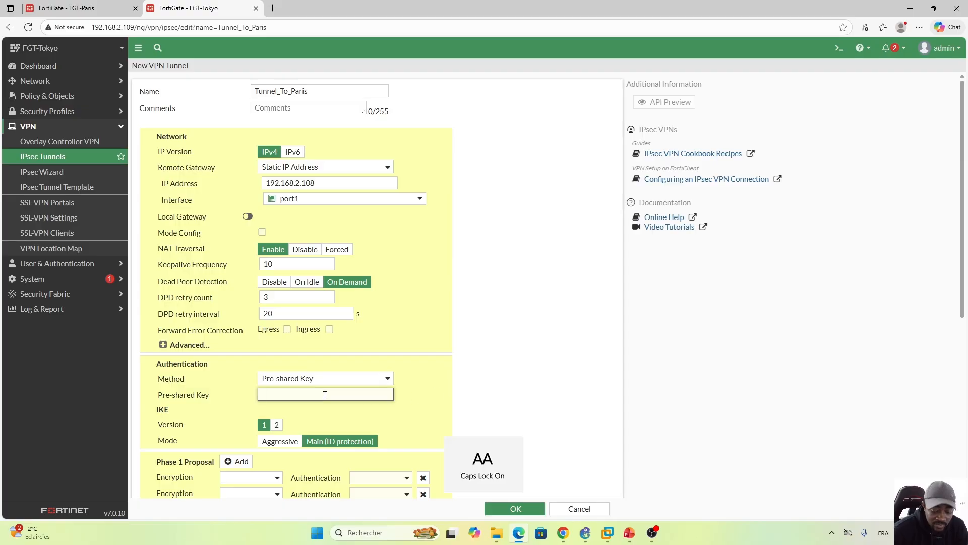
{"action": "type", "text": "•"}
{"action": "key", "text": "Caps_Lock"}
{"action": "type", "text": "••••••"}
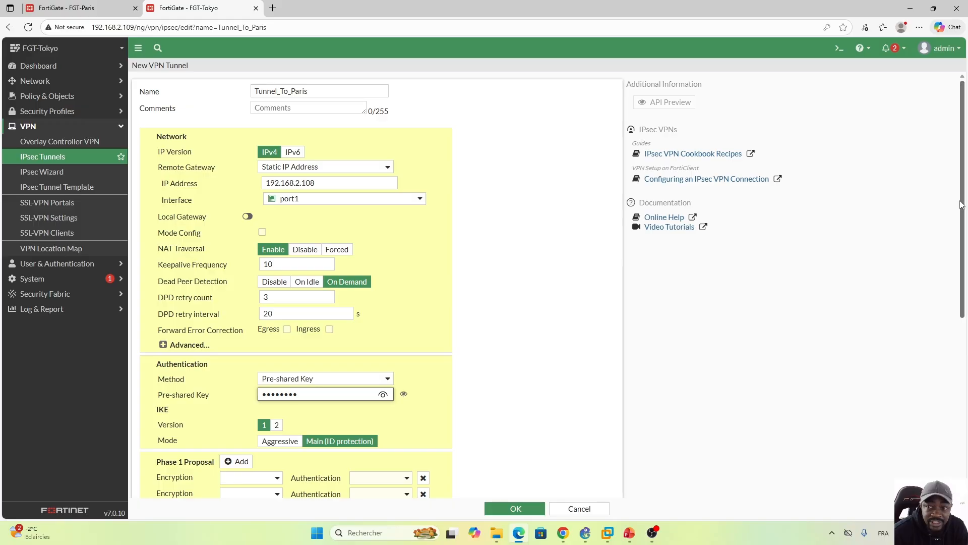
Step: Set the first Phase 1 proposal to DES encryption with SHA256 authentication and remove the remaining empty proposals
{"action": "left_click_drag", "start_coordinate": [962, 203], "coordinate": [943, 346]}
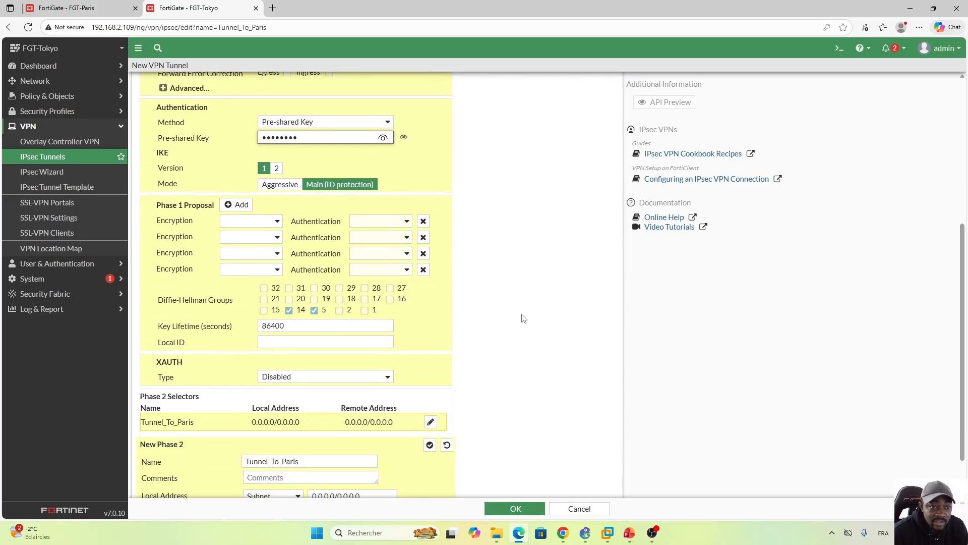
{"action": "left_click", "coordinate": [276, 221]}
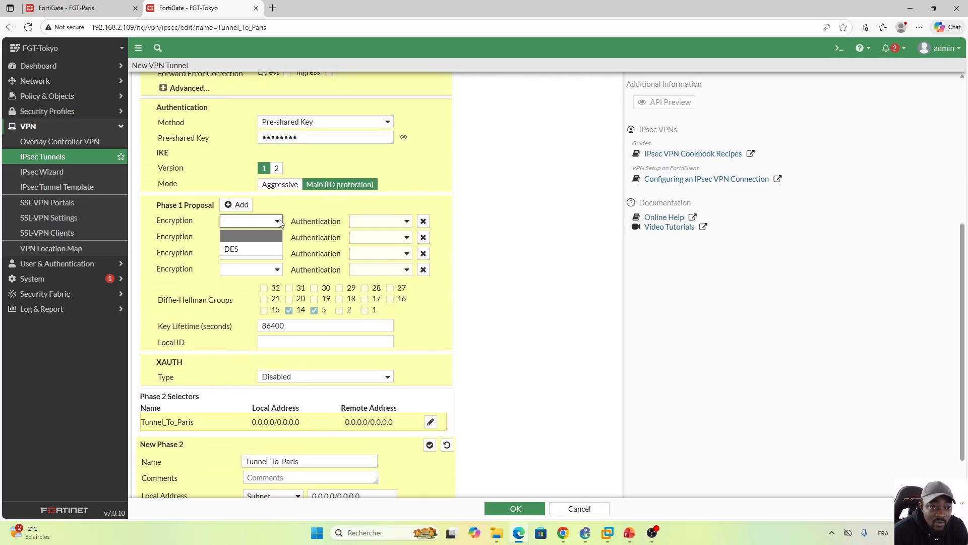
{"action": "left_click", "coordinate": [244, 250]}
{"action": "left_click", "coordinate": [408, 222]}
{"action": "left_click", "coordinate": [386, 280]}
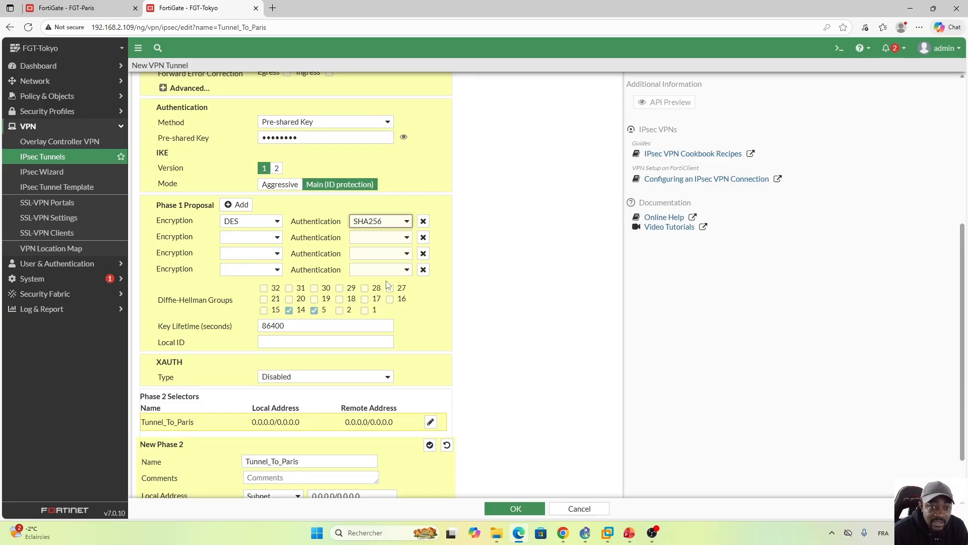
{"action": "left_click", "coordinate": [409, 225]}
{"action": "left_click", "coordinate": [378, 267]}
{"action": "left_click", "coordinate": [426, 241]}
{"action": "left_click", "coordinate": [424, 241]}
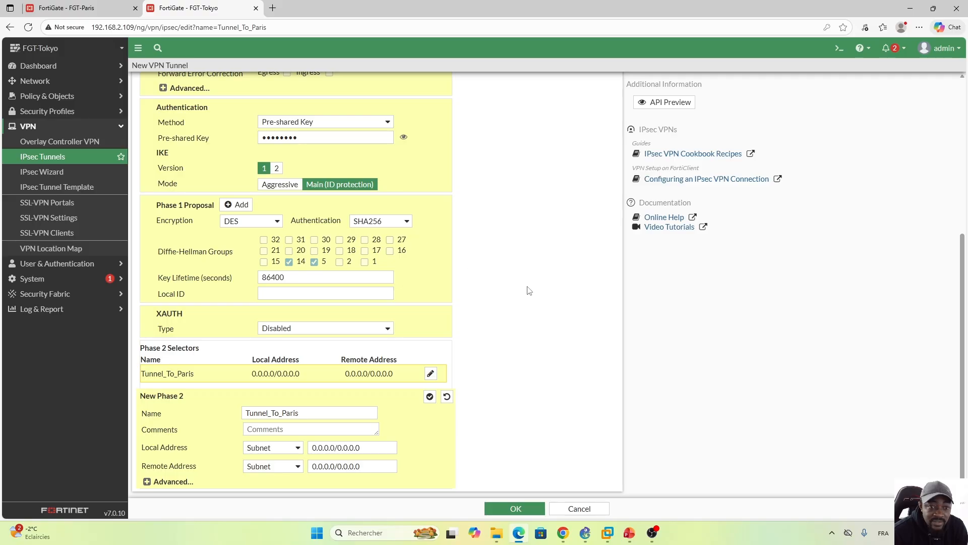
Step: Set the Phase 2 selector's local address to the subnet 172.16.20.0/24
{"action": "scroll", "coordinate": [963, 248], "scroll_direction": "down", "scroll_amount": 1}
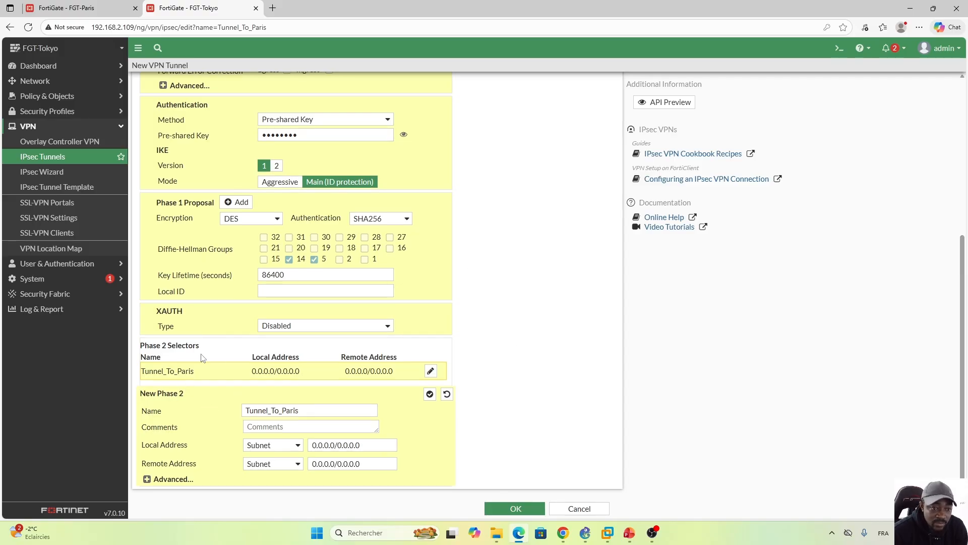
{"action": "left_click_drag", "start_coordinate": [367, 440], "coordinate": [289, 452]}
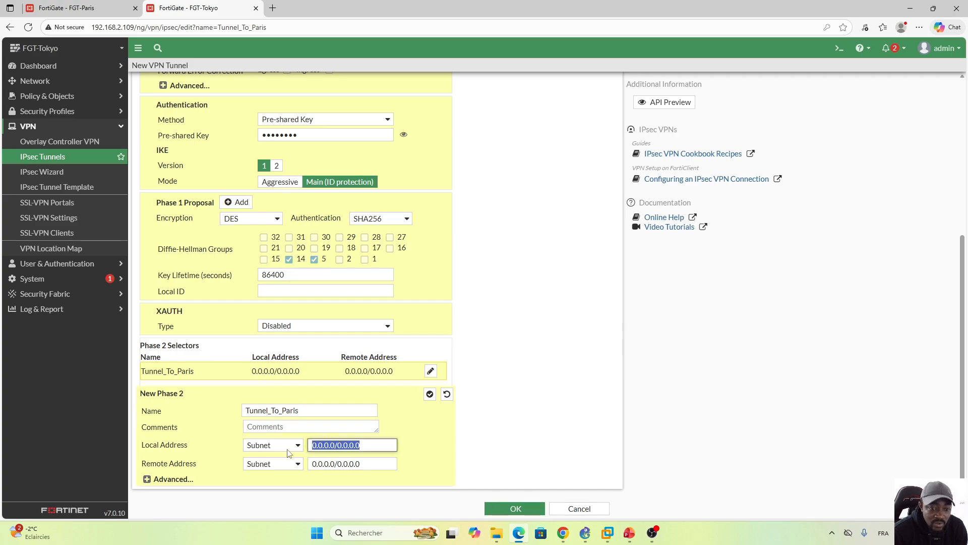
{"action": "type", "text": "172.16"}
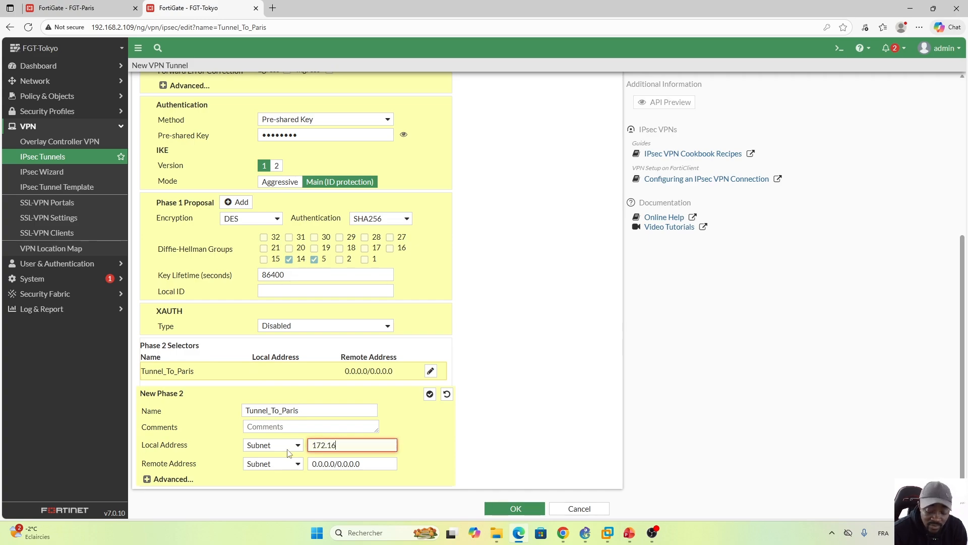
{"action": "type", "text": ".20."}
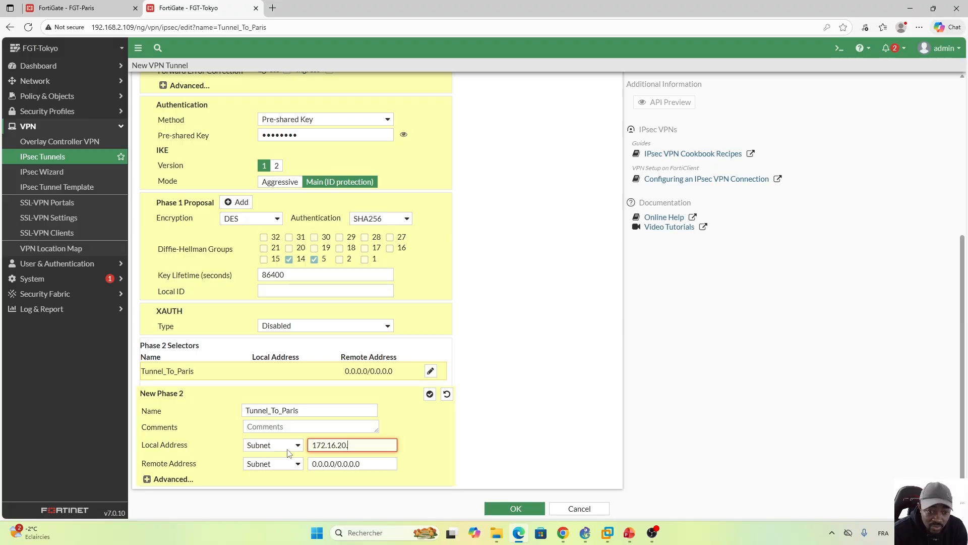
{"action": "type", "text": "0/24"}
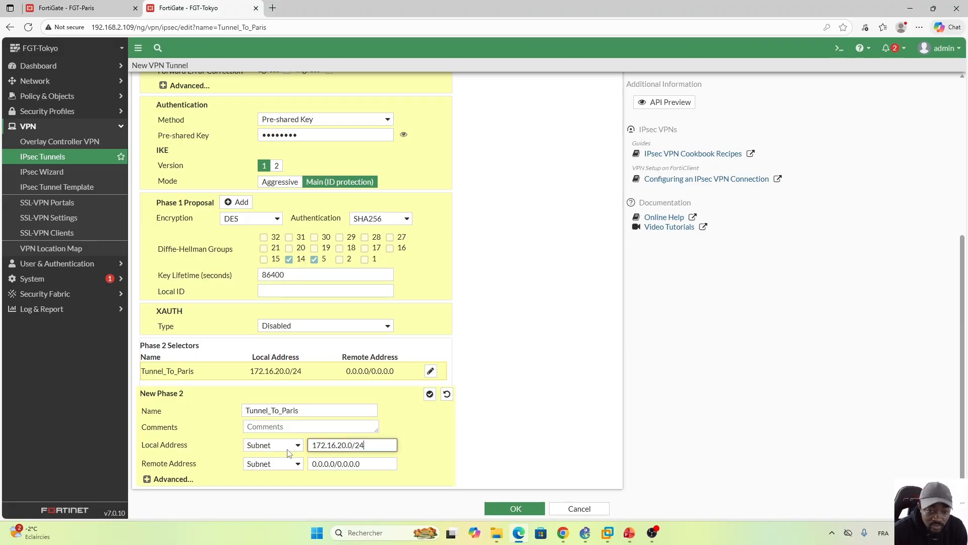
Step: Set the Phase 2 selector's remote address to the subnet 10.1.10.0/24 and save the tunnel
{"action": "left_click_drag", "start_coordinate": [361, 464], "coordinate": [309, 465]}
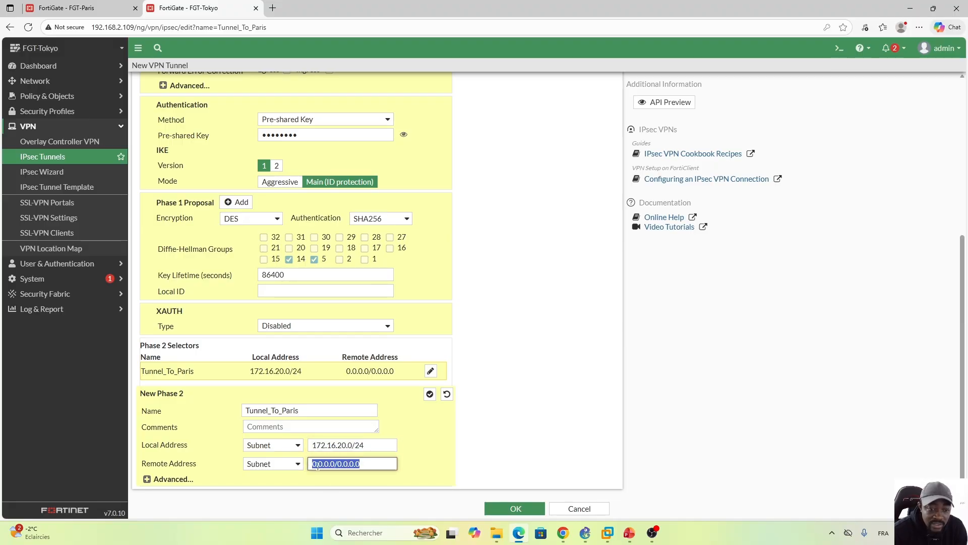
{"action": "type", "text": "10.1"}
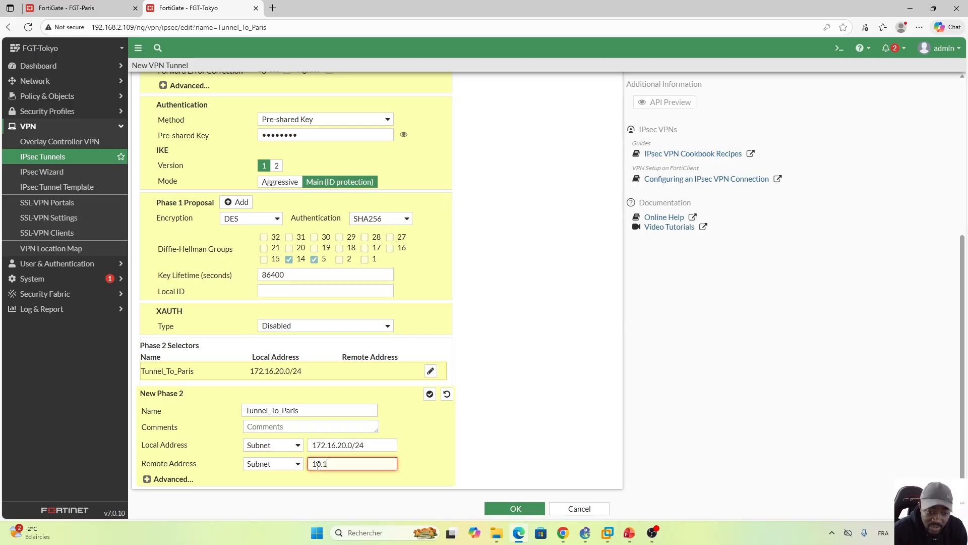
{"action": "type", "text": ".10.0/24"}
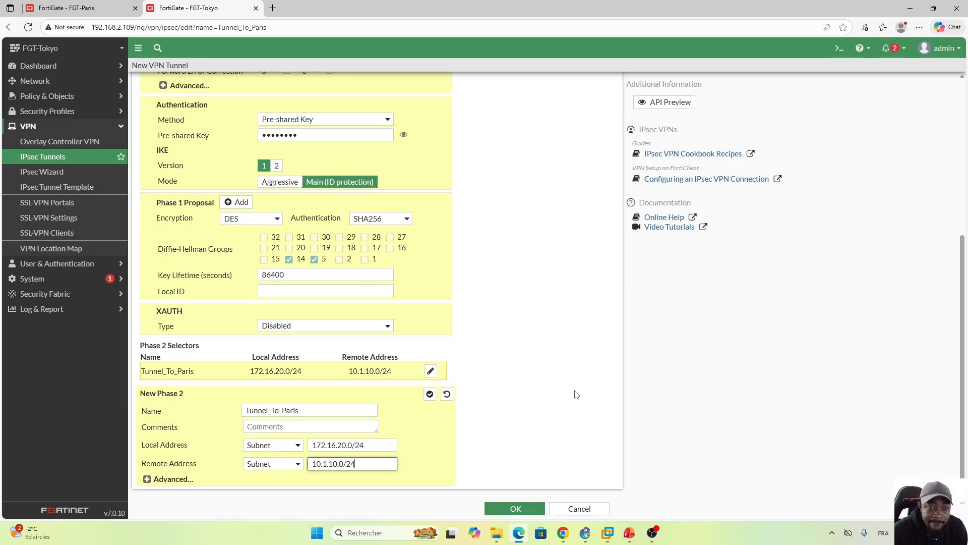
{"action": "left_click", "coordinate": [514, 510]}
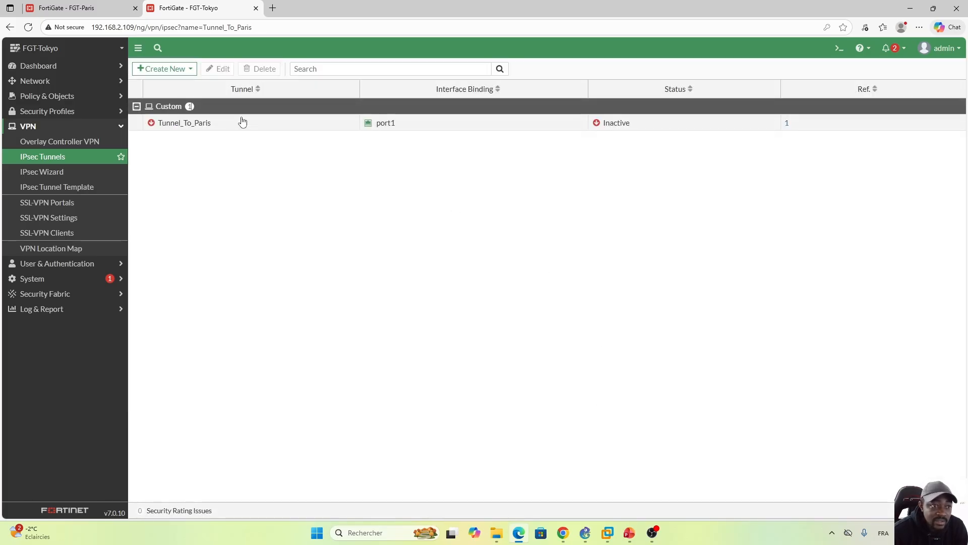
Step: Create a static route on FGT-Tokyo to destination 10.1.10.0/24 through the Tunnel_To_Paris interface
{"action": "left_click", "coordinate": [45, 81]}
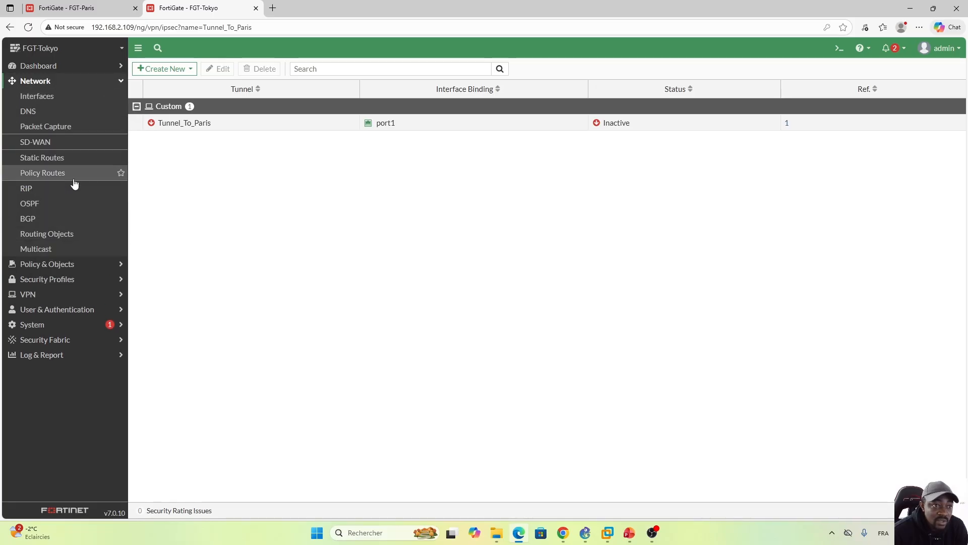
{"action": "left_click", "coordinate": [42, 159]}
{"action": "left_click", "coordinate": [162, 69]}
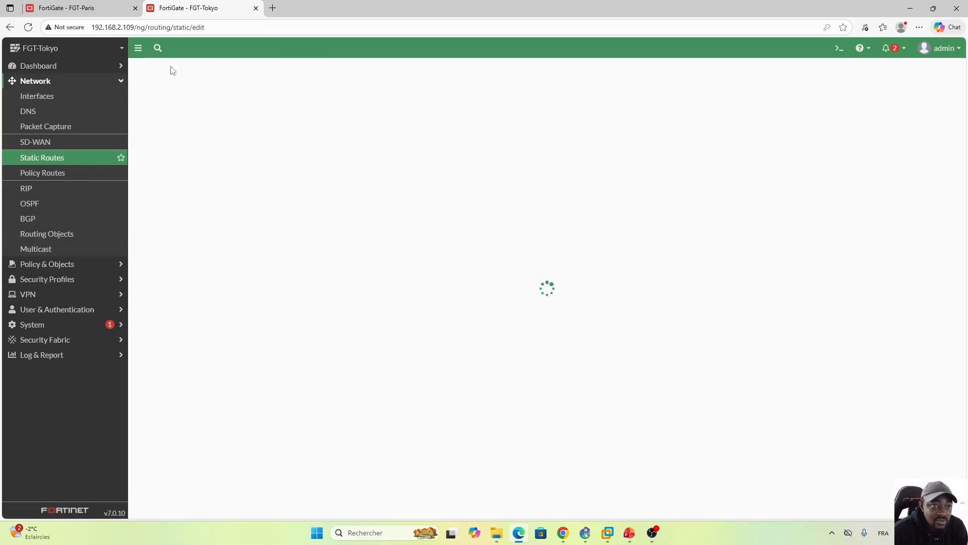
{"action": "left_click", "coordinate": [323, 117]}
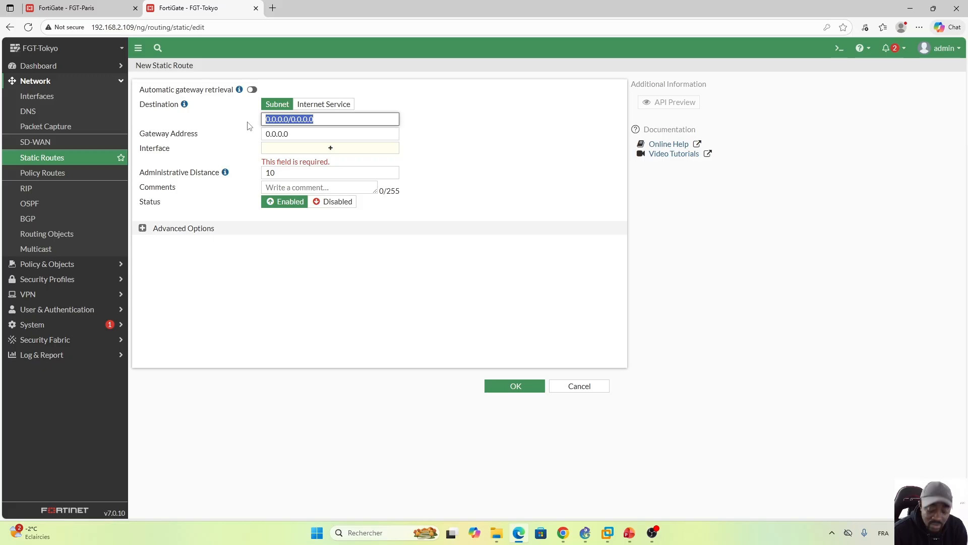
{"action": "type", "text": "10.1."}
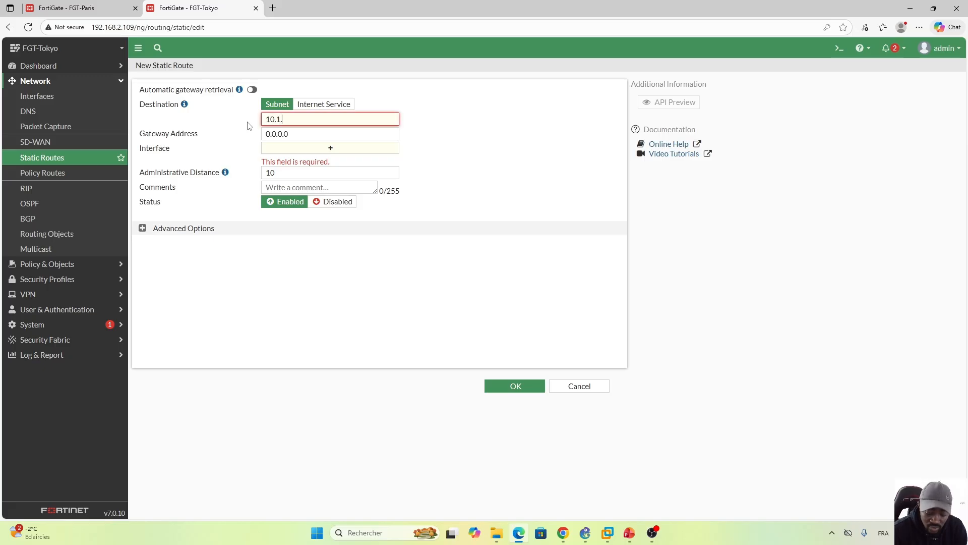
{"action": "type", "text": "10.0/24"}
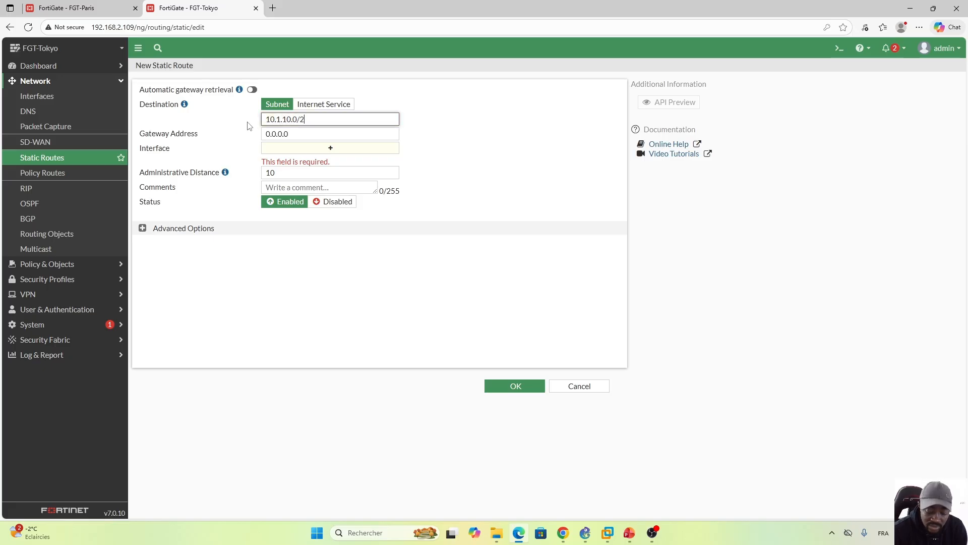
{"action": "left_click", "coordinate": [330, 148]}
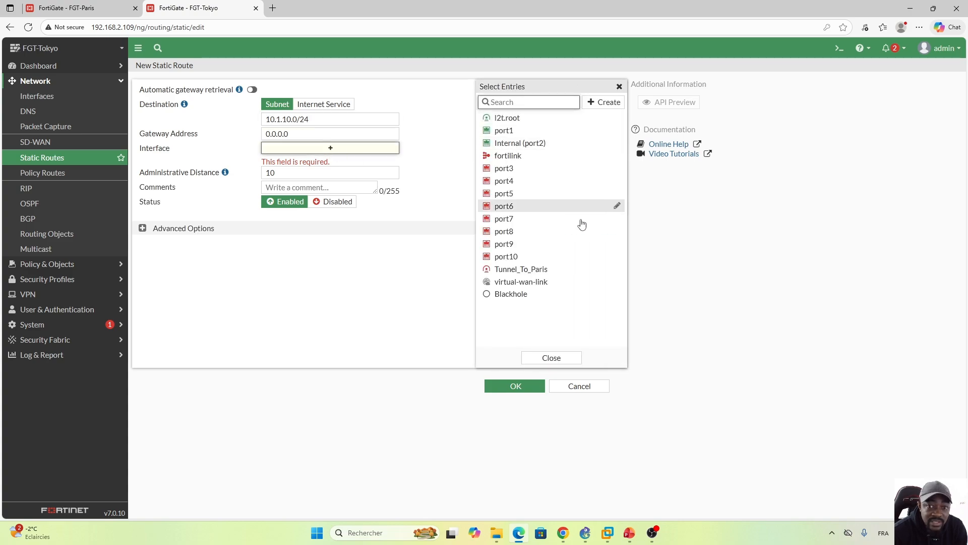
{"action": "left_click", "coordinate": [539, 270]}
{"action": "left_click", "coordinate": [552, 358]}
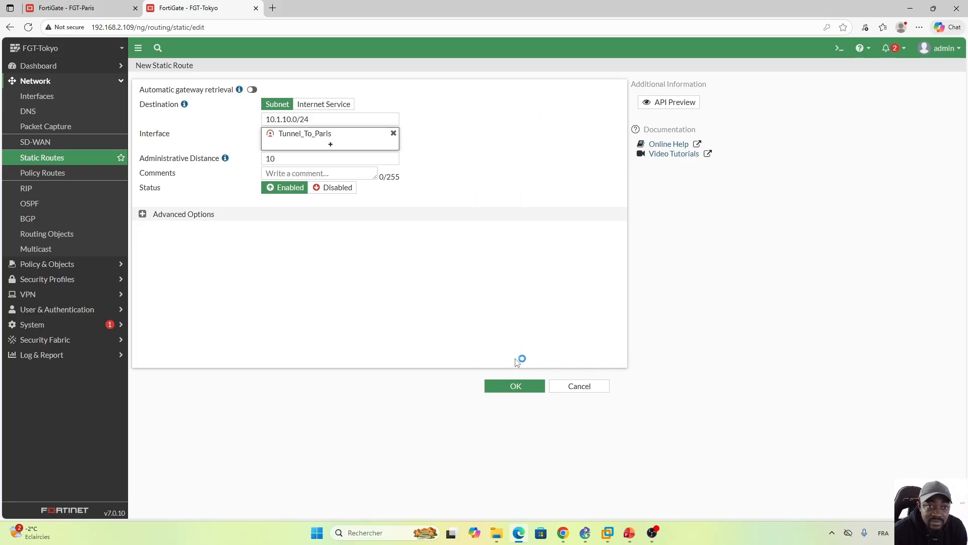
{"action": "left_click", "coordinate": [516, 388]}
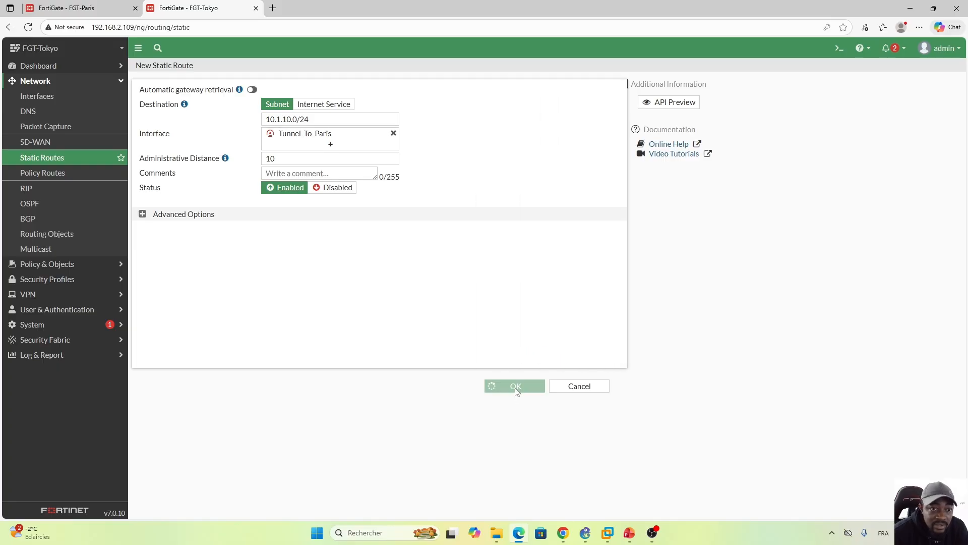
Step: Start a new firewall address object on FGT-Tokyo and name it Local_Network
{"action": "left_click", "coordinate": [91, 83]}
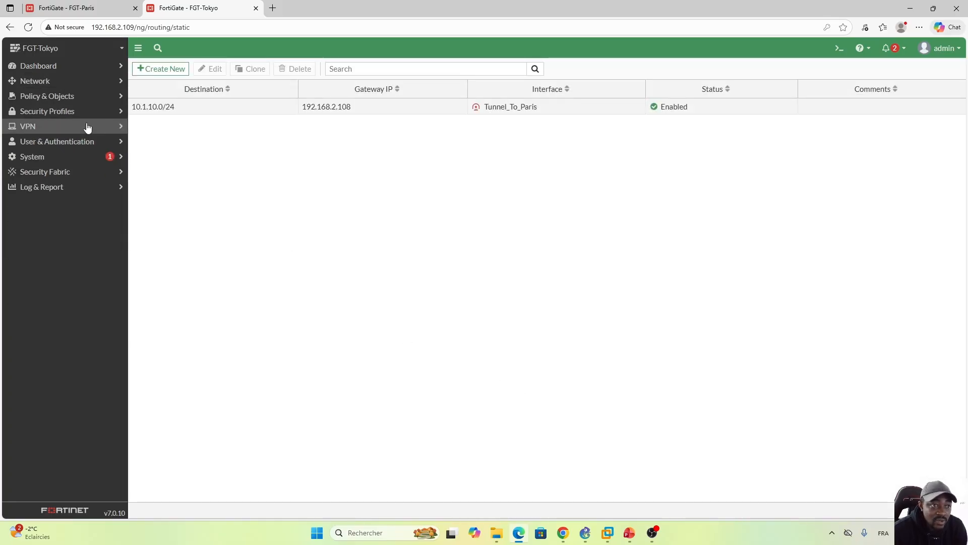
{"action": "left_click", "coordinate": [56, 96]}
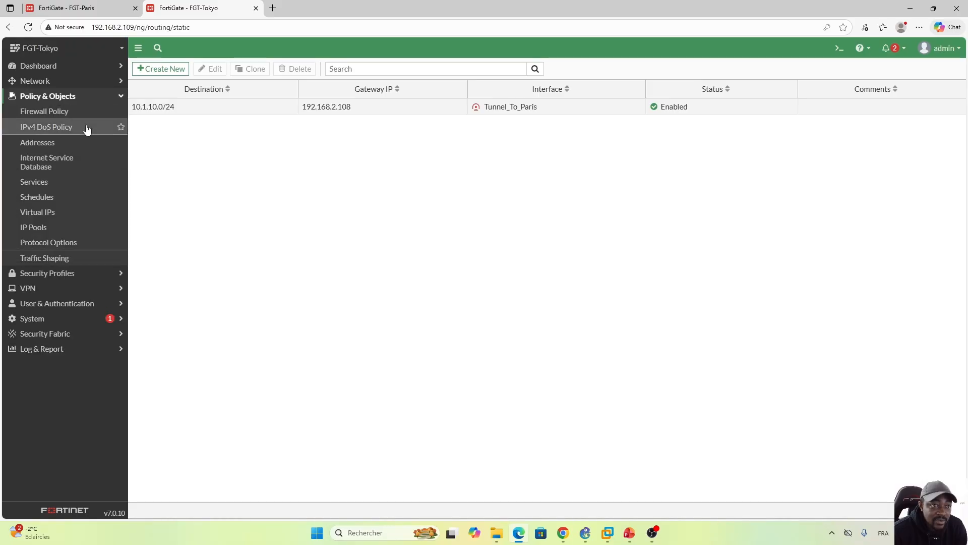
{"action": "left_click", "coordinate": [40, 144]}
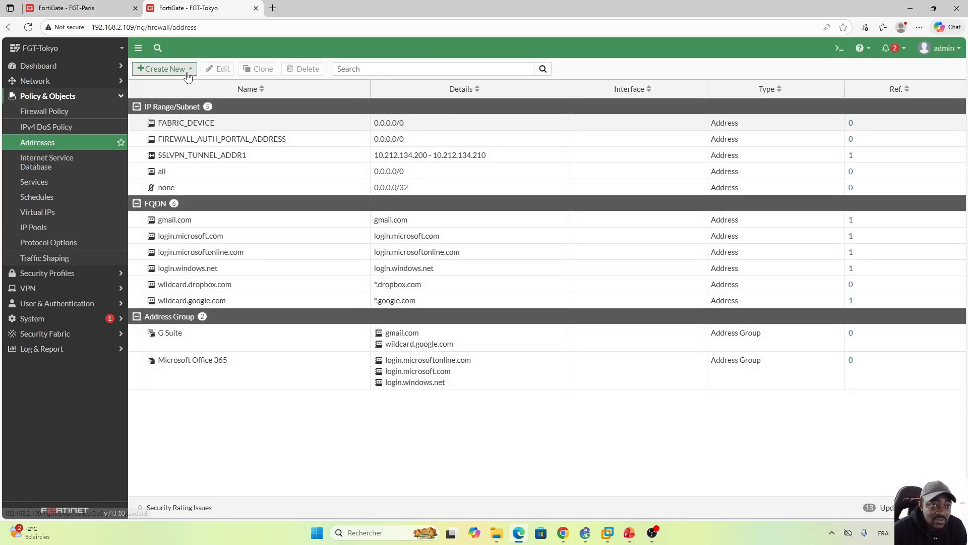
{"action": "left_click", "coordinate": [164, 69]}
{"action": "left_click", "coordinate": [159, 83]}
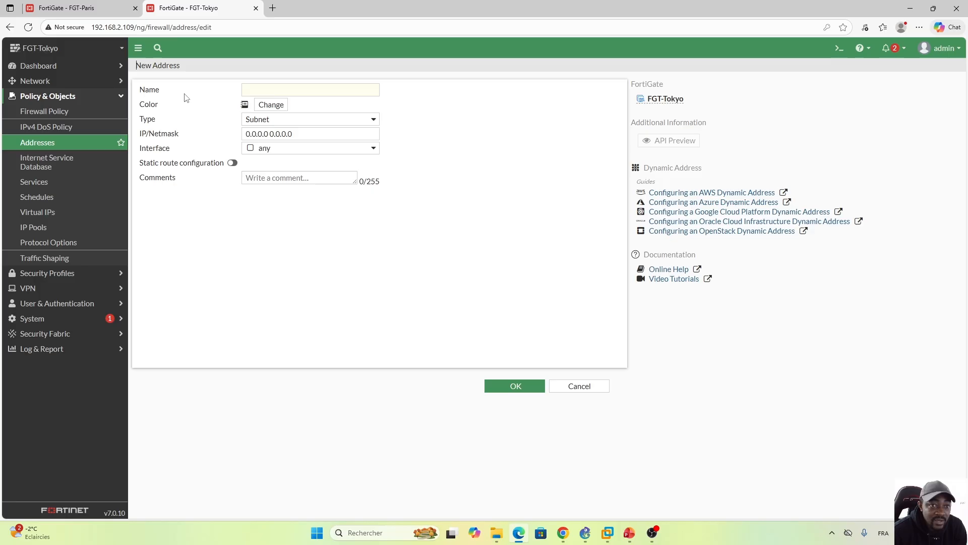
{"action": "left_click", "coordinate": [308, 87]}
{"action": "key", "text": "Caps_Lock"}
{"action": "type", "text": "L"}
{"action": "key", "text": "Caps_Lock"}
{"action": "type", "text": "ocal"}
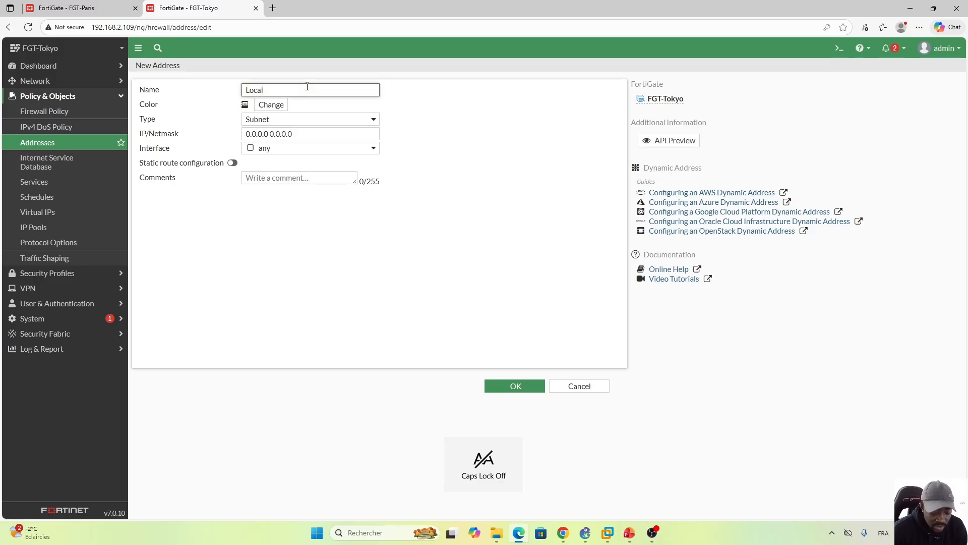
{"action": "type", "text": "_"}
{"action": "key", "text": "Caps_Lock"}
{"action": "type", "text": "N"}
{"action": "key", "text": "Caps_Lock"}
{"action": "type", "text": "etwork"}
Step: Set the new address object's IP/Netmask to 172.16.20.0/24
{"action": "left_click", "coordinate": [317, 135]}
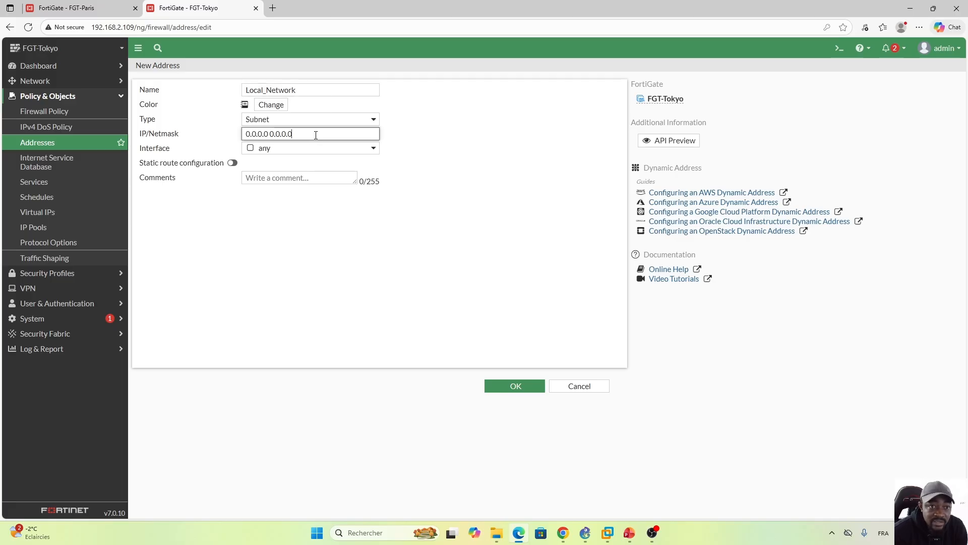
{"action": "key", "text": "ctrl+a"}
{"action": "type", "text": "1"}
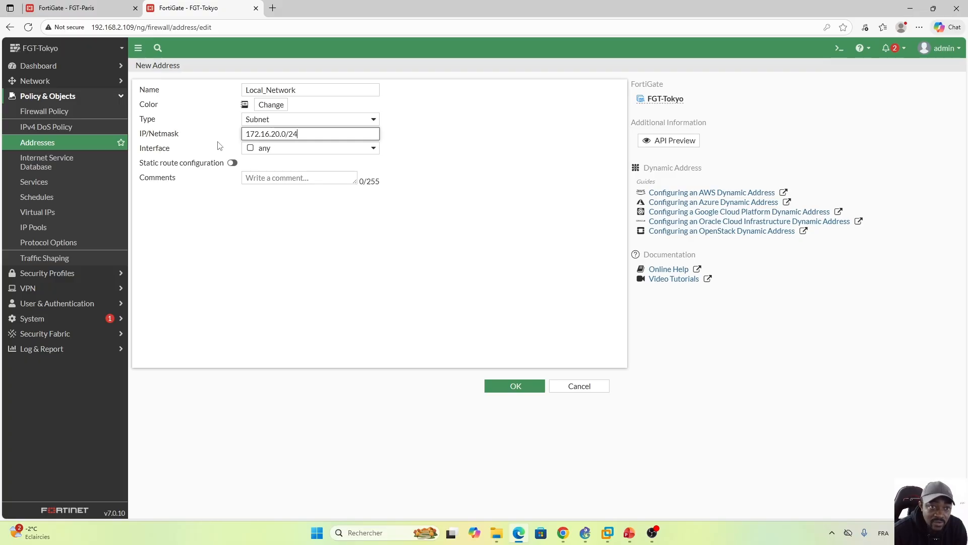
Step: Save the Local_Network address object and start another new address object named Paris_Network
{"action": "left_click", "coordinate": [517, 389]}
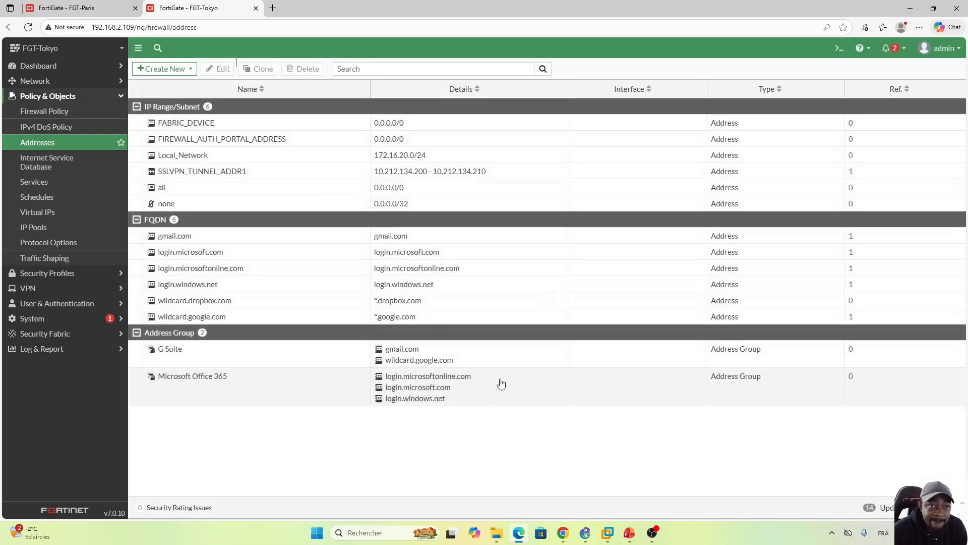
{"action": "left_click", "coordinate": [188, 71]}
{"action": "left_click", "coordinate": [168, 86]}
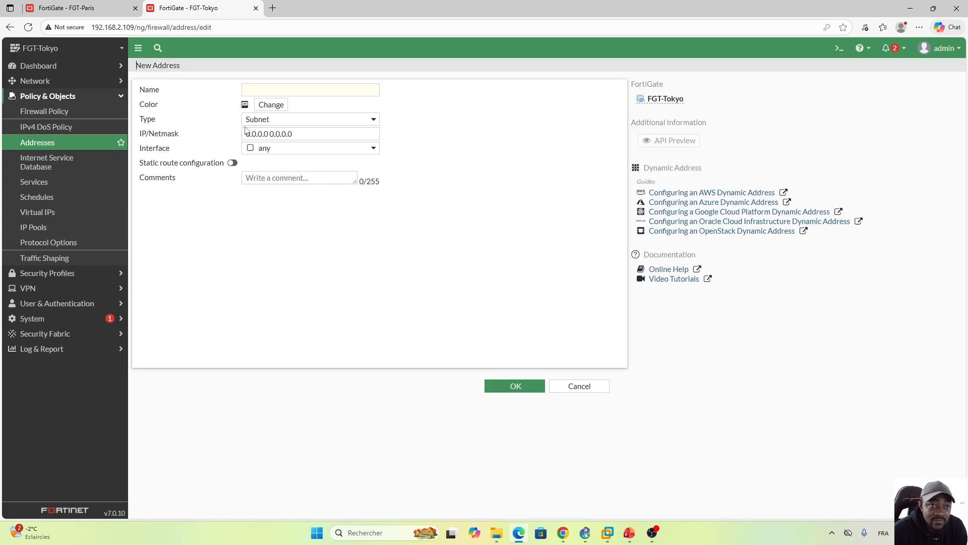
{"action": "left_click", "coordinate": [290, 91]}
{"action": "key", "text": "Caps_Lock"}
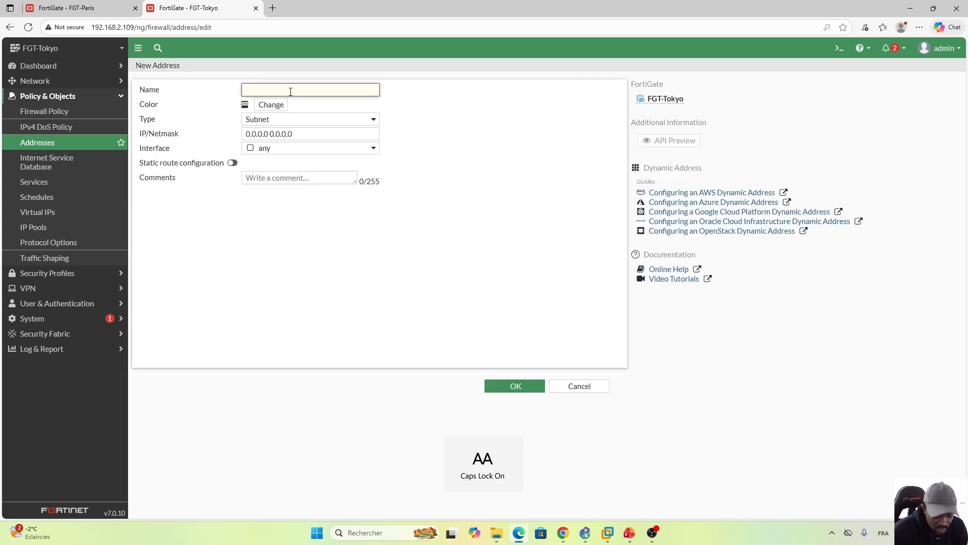
{"action": "type", "text": "P"}
{"action": "key", "text": "Caps_Lock"}
{"action": "type", "text": "aris"}
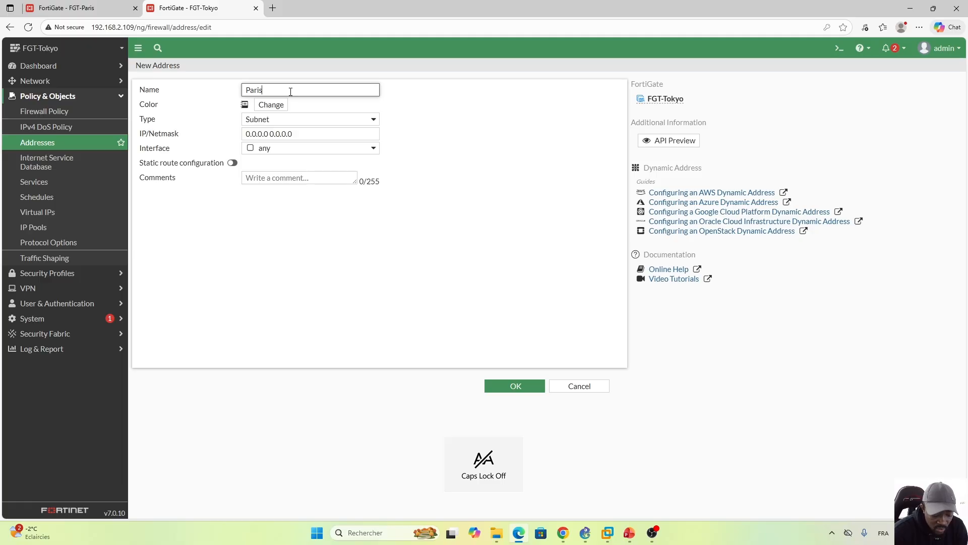
{"action": "type", "text": "_Network"}
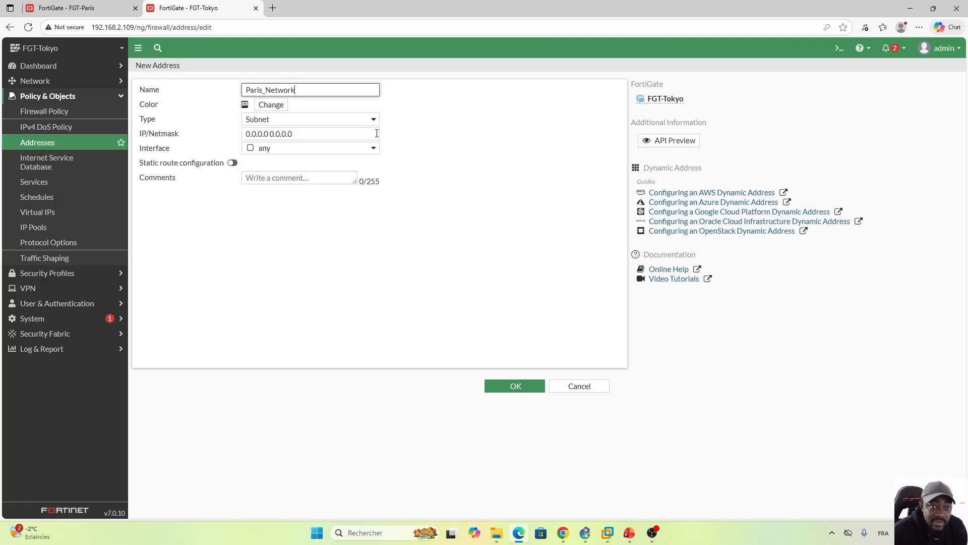
Step: Set the Paris_Network address's IP/Netmask to 10.1.10.0/24 and save the object
{"action": "left_click_drag", "start_coordinate": [315, 133], "coordinate": [232, 136]}
{"action": "type", "text": "10.1.10.0/24"}
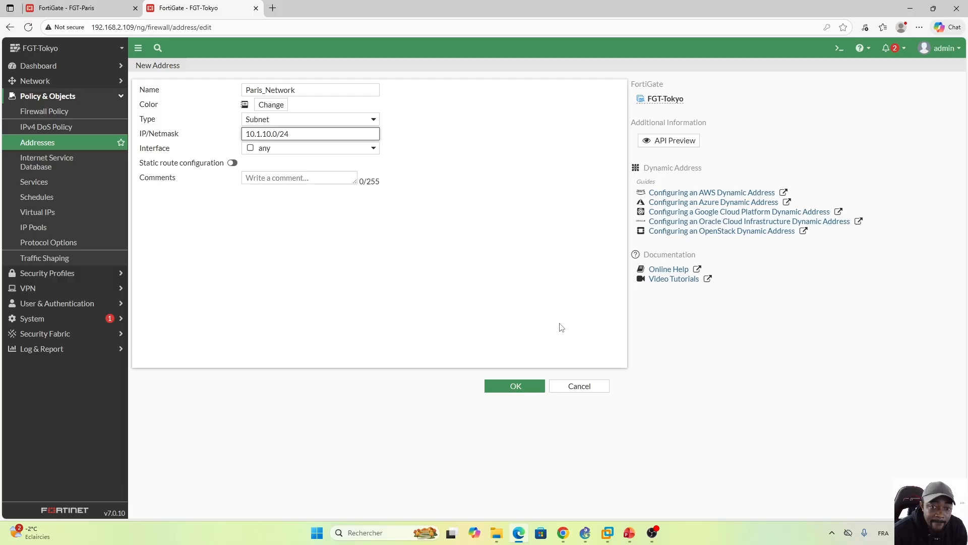
{"action": "left_click", "coordinate": [517, 390]}
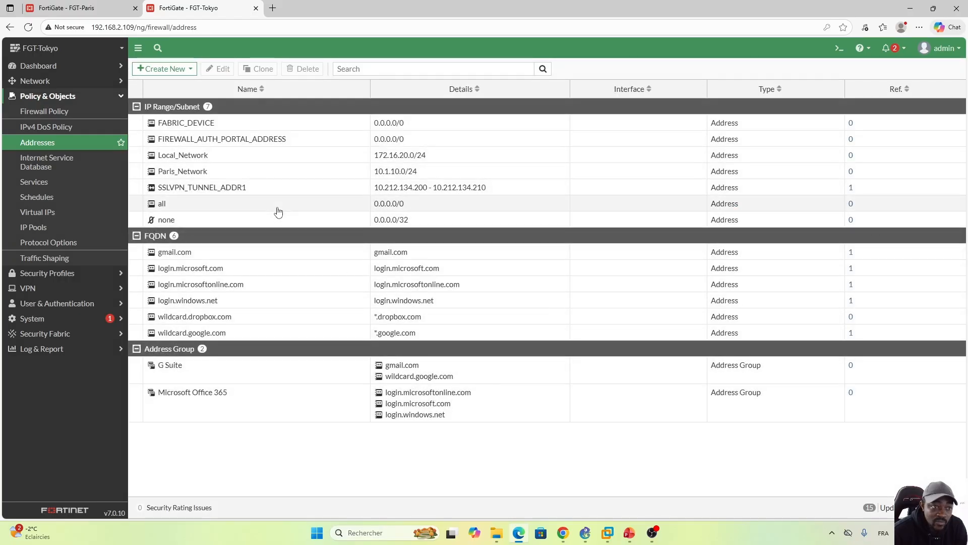
Step: Start a new firewall policy on FGT-Tokyo and name it Tokyo_To_Paris
{"action": "left_click", "coordinate": [58, 114]}
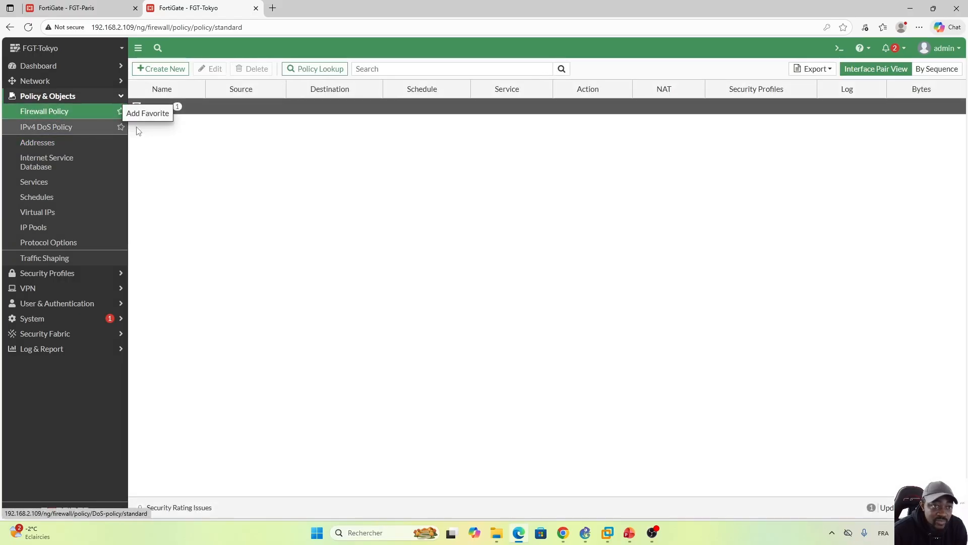
{"action": "left_click", "coordinate": [162, 69]}
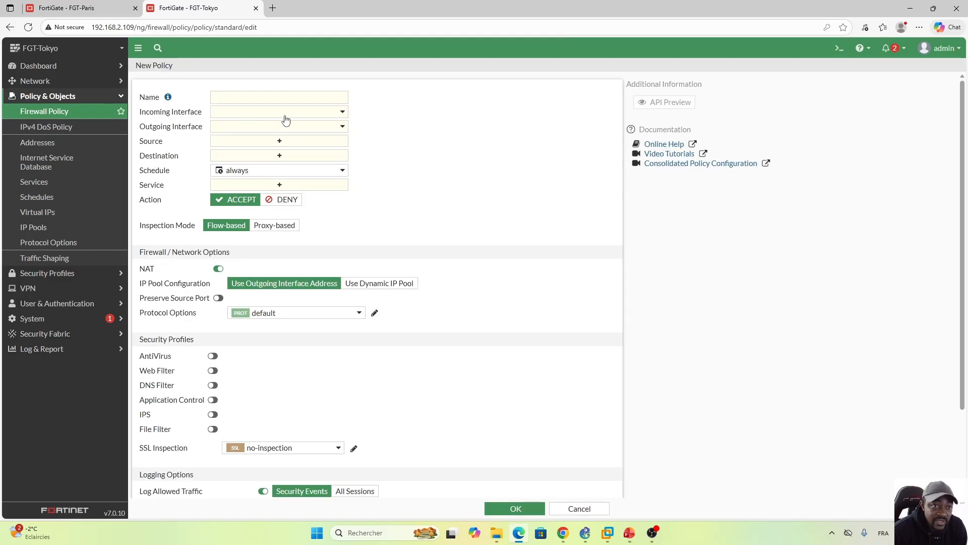
{"action": "left_click", "coordinate": [264, 98]}
{"action": "key", "text": "Caps_Lock"}
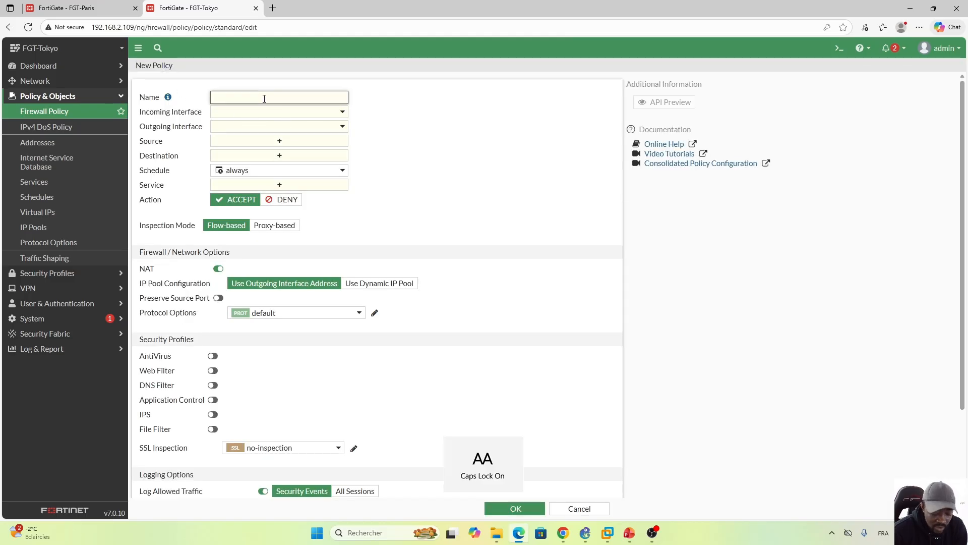
{"action": "type", "text": "T"}
{"action": "key", "text": "Caps_Lock"}
{"action": "type", "text": "oky"}
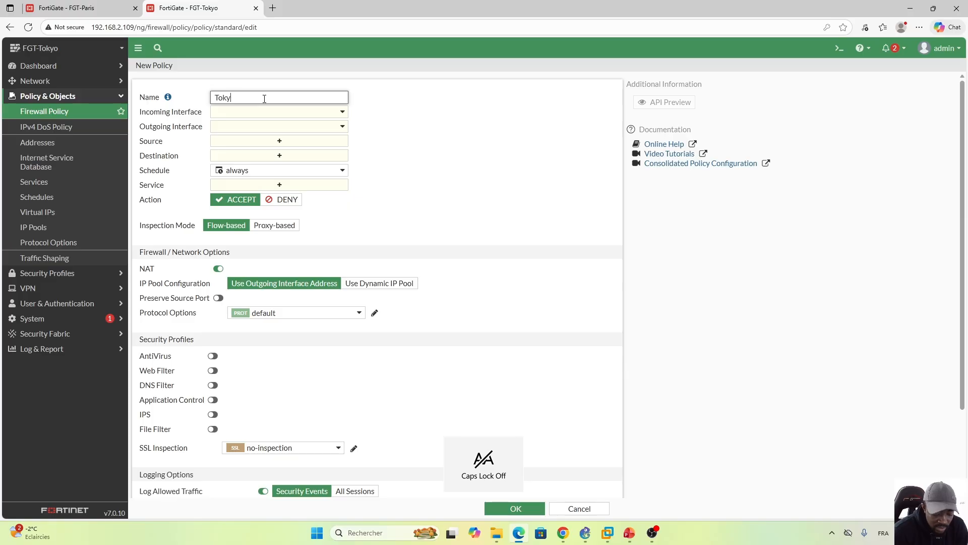
{"action": "type", "text": "o_"}
{"action": "key", "text": "Caps_Lock"}
{"action": "type", "text": "T"}
{"action": "key", "text": "Caps_Lock"}
{"action": "type", "text": "o_"}
{"action": "key", "text": "Caps_Lock"}
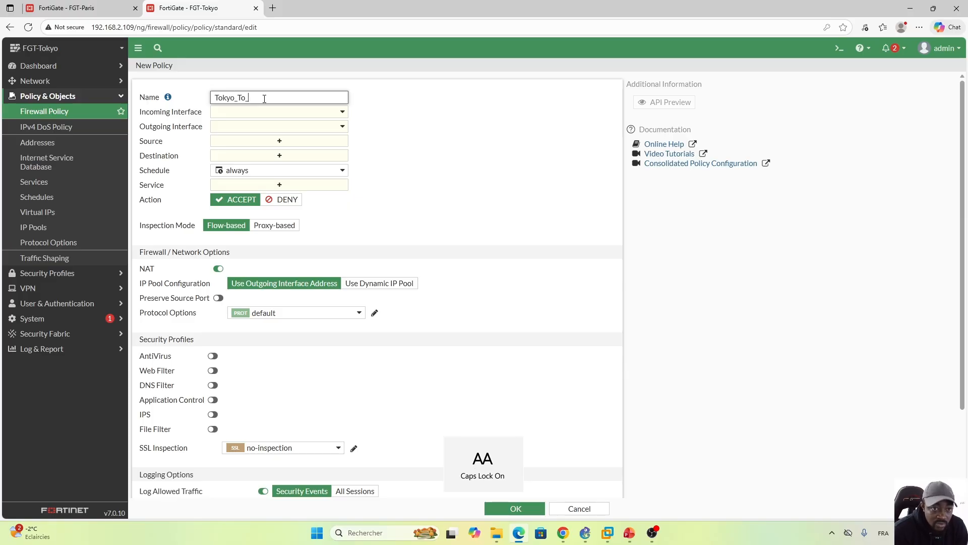
{"action": "type", "text": "P"}
{"action": "key", "text": "Caps_Lock"}
{"action": "type", "text": "aris"}
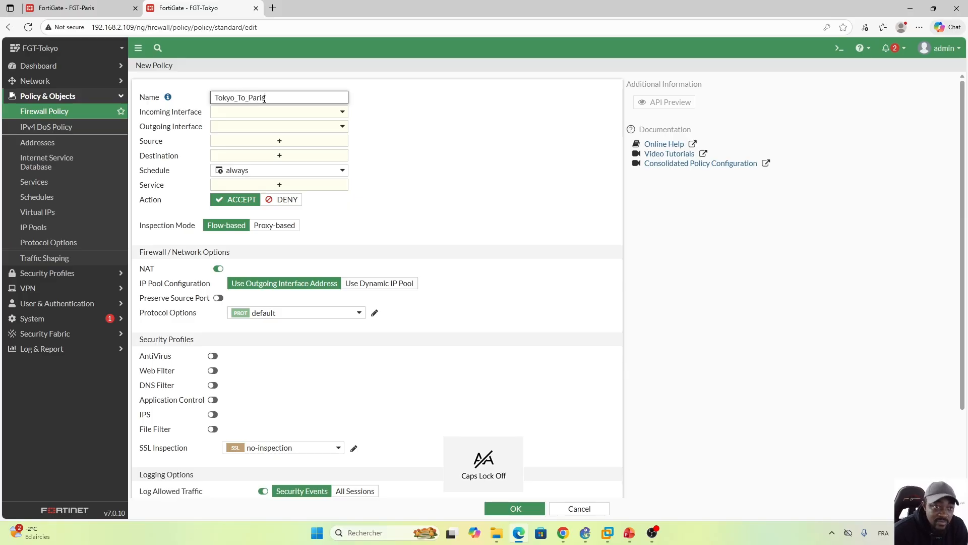
Step: Set the policy's incoming interface to Internal (port2) and its outgoing interface to Tunnel_To_Paris
{"action": "left_click", "coordinate": [339, 112]}
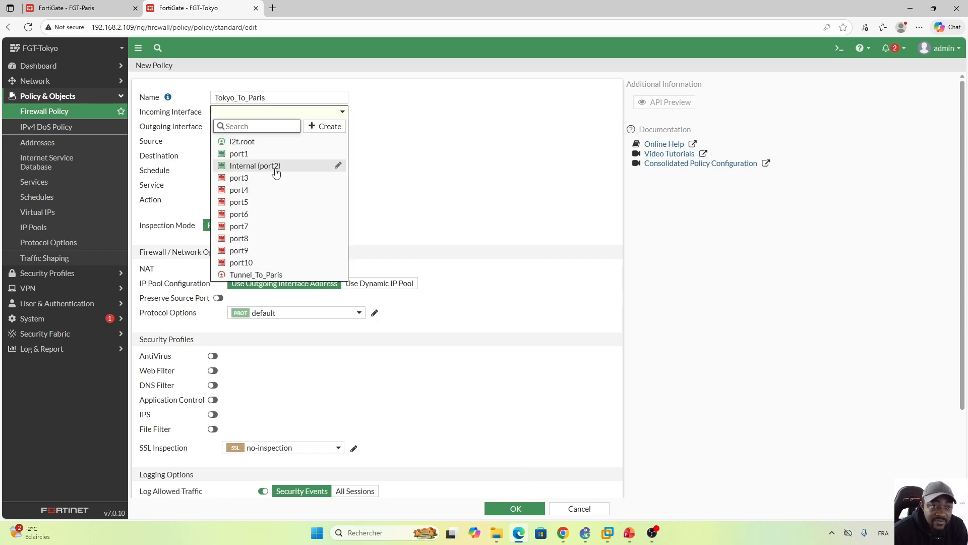
{"action": "left_click", "coordinate": [276, 170]}
{"action": "left_click", "coordinate": [348, 129]}
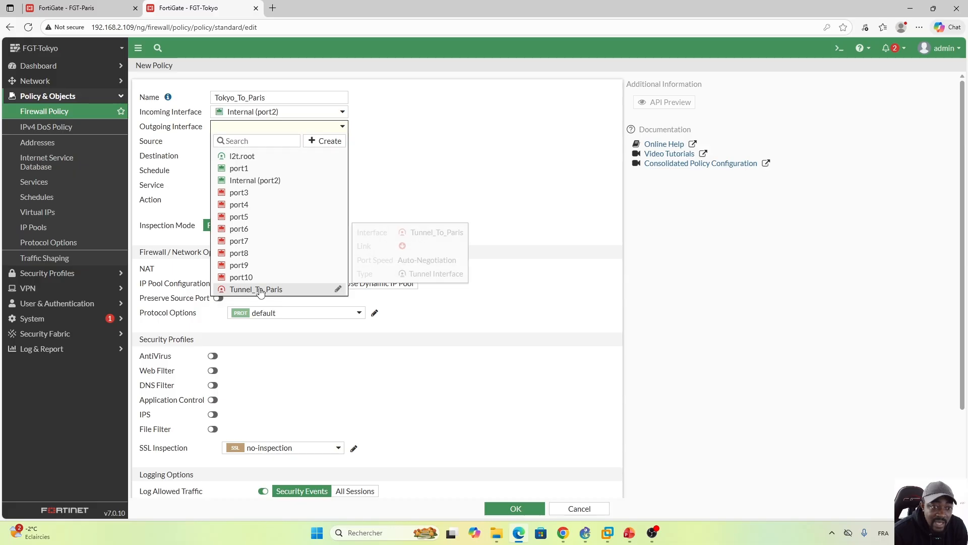
{"action": "left_click", "coordinate": [281, 291]}
Step: Set the policy's source to Local_Network and its destination to Paris_Network
{"action": "left_click", "coordinate": [285, 141]}
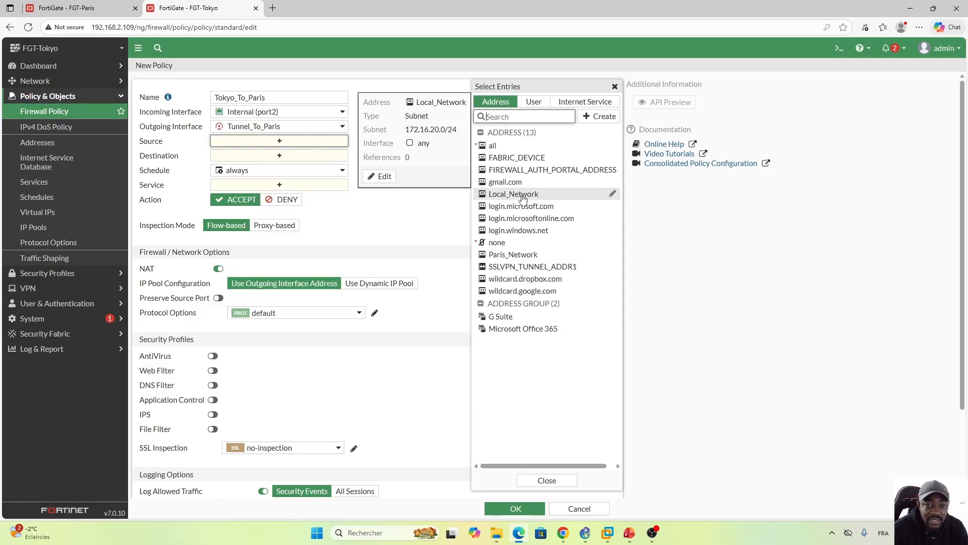
{"action": "left_click", "coordinate": [502, 197]}
{"action": "left_click", "coordinate": [271, 170]}
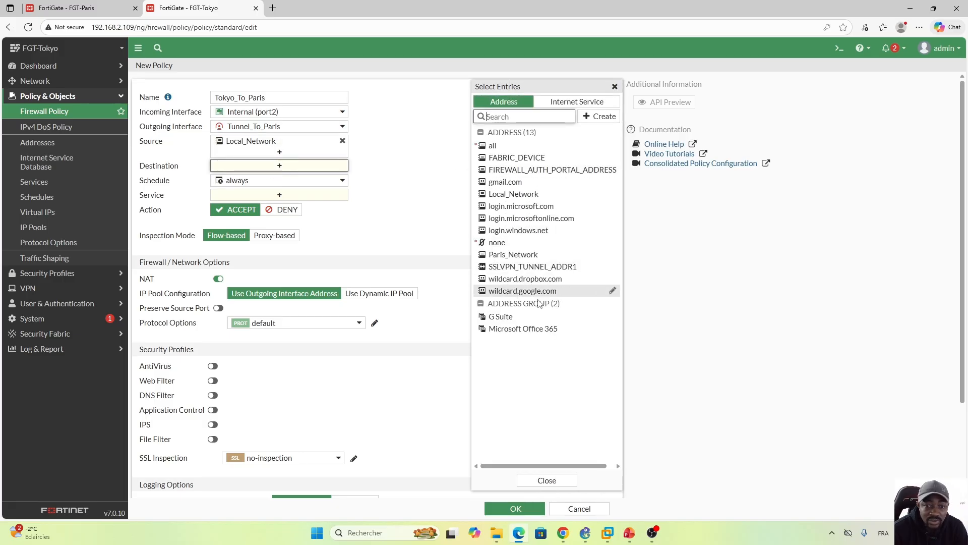
{"action": "left_click", "coordinate": [519, 255]}
{"action": "left_click", "coordinate": [552, 484]}
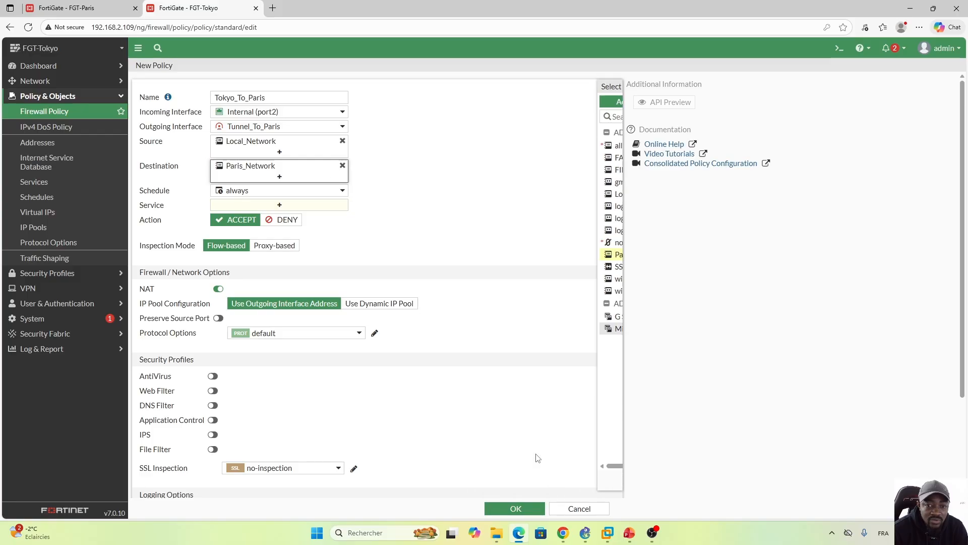
Step: Allow the service ALL in the Tokyo_To_Paris policy and disable NAT
{"action": "left_click", "coordinate": [279, 205]}
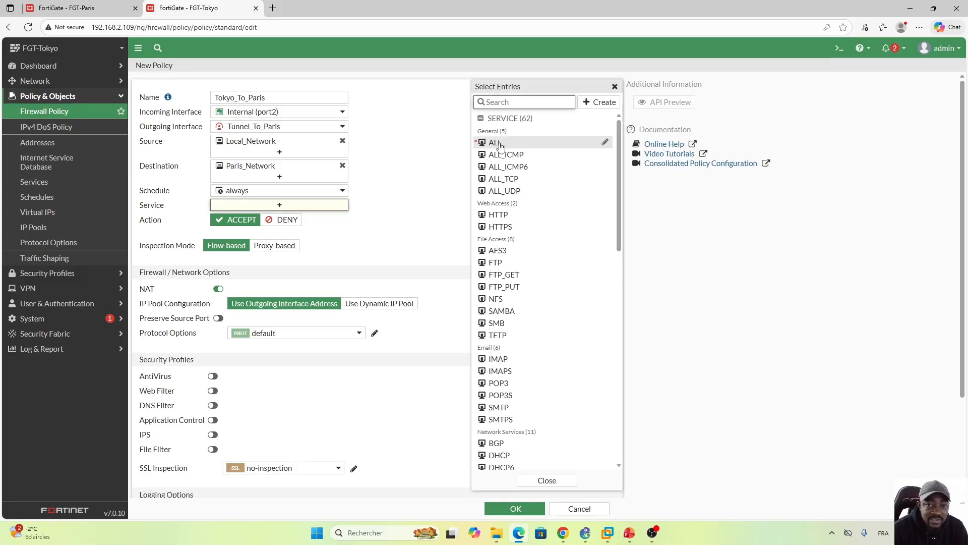
{"action": "left_click", "coordinate": [499, 146]}
{"action": "left_click", "coordinate": [219, 300]}
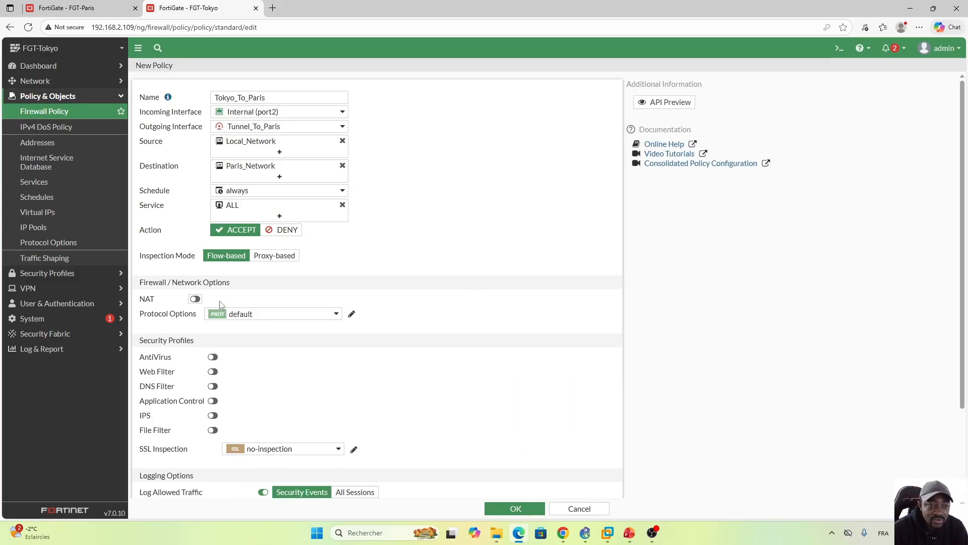
Step: Log all sessions for the policy's allowed traffic and save the policy
{"action": "scroll", "coordinate": [820, 365], "scroll_direction": "down", "scroll_amount": 2}
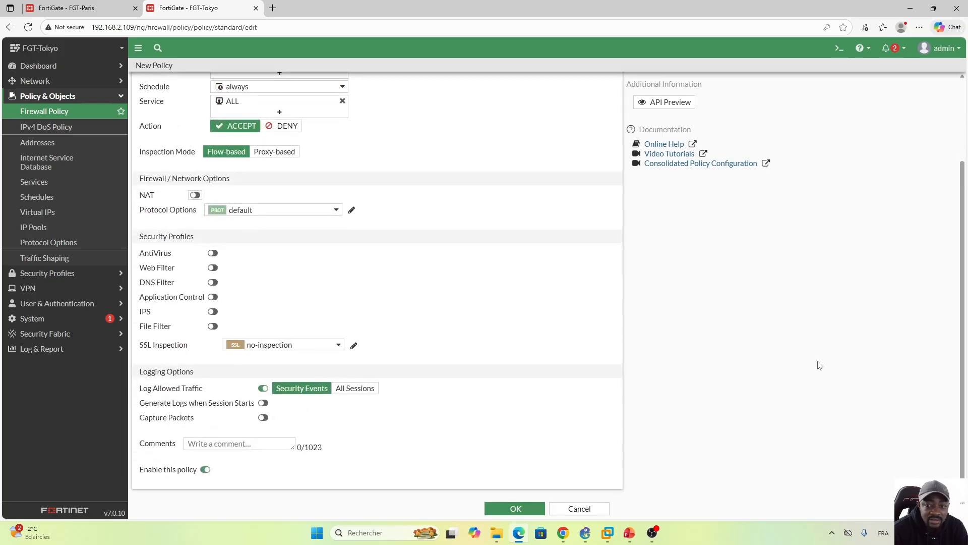
{"action": "left_click", "coordinate": [355, 388]}
{"action": "left_click", "coordinate": [515, 510]}
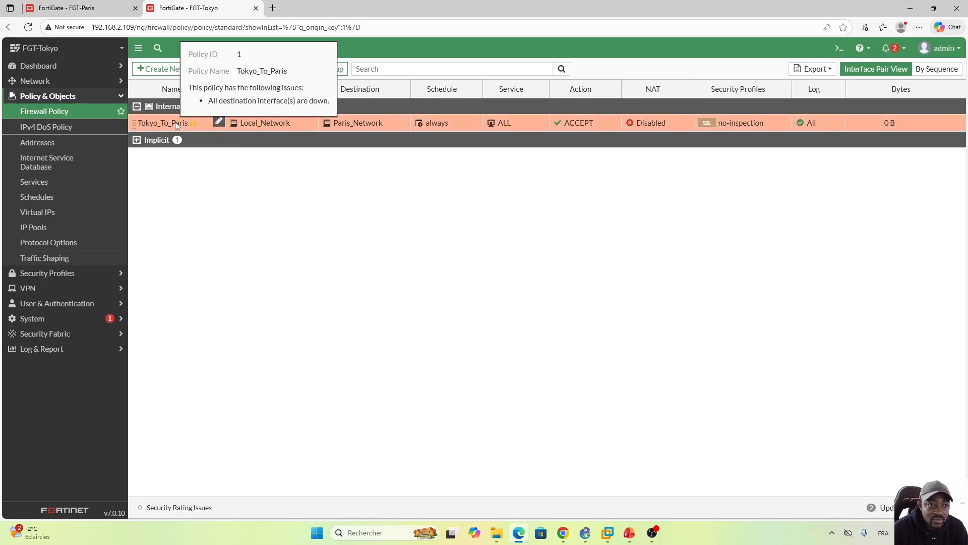
Step: Create a reverse clone of the Tokyo_To_Paris policy and name it Paris_To_Tokyo
{"action": "right_click", "coordinate": [176, 123]}
{"action": "mouse_move", "coordinate": [249, 160]}
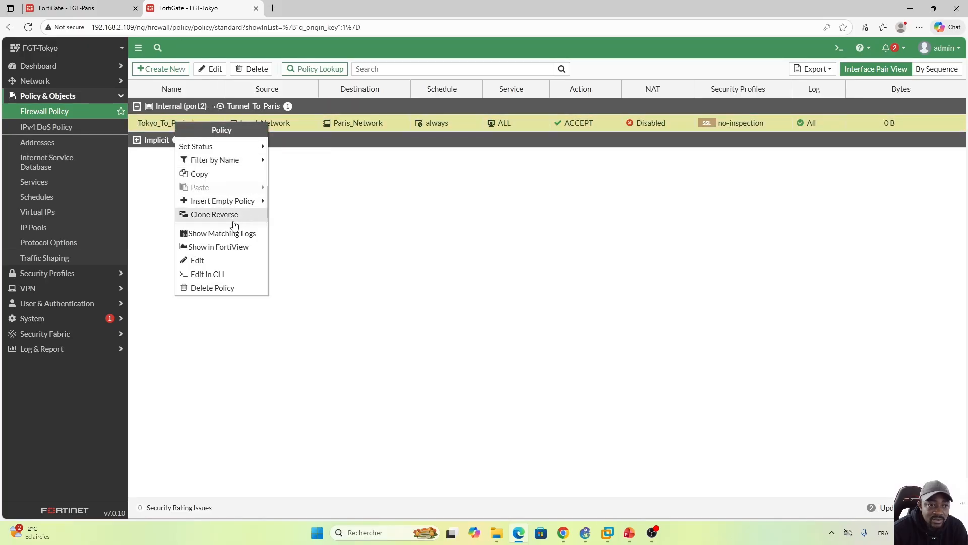
{"action": "left_click", "coordinate": [206, 215]}
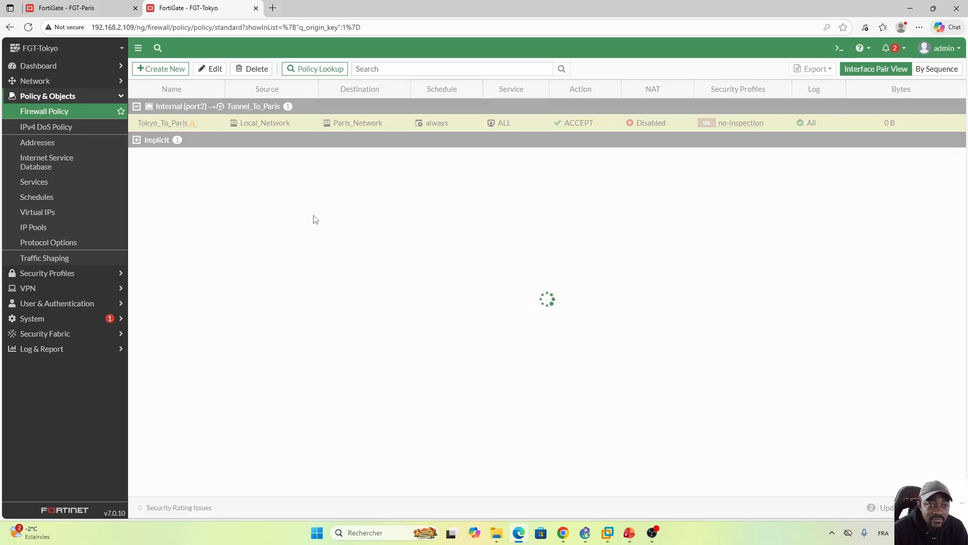
{"action": "mouse_move", "coordinate": [179, 163]}
{"action": "left_mouse_down"}
{"action": "mouse_move", "coordinate": [218, 155]}
{"action": "mouse_move", "coordinate": [193, 156]}
{"action": "left_mouse_up"}
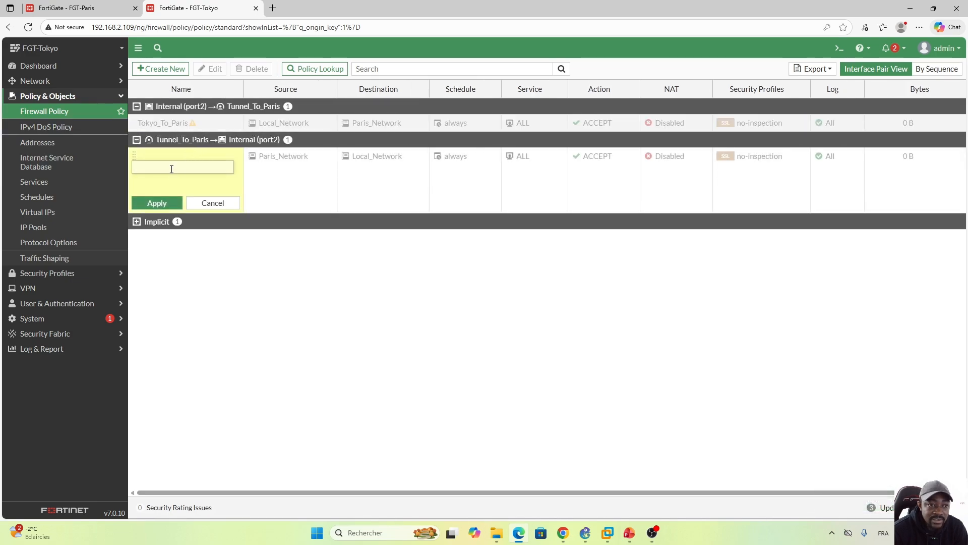
{"action": "key", "text": "Caps_Lock"}
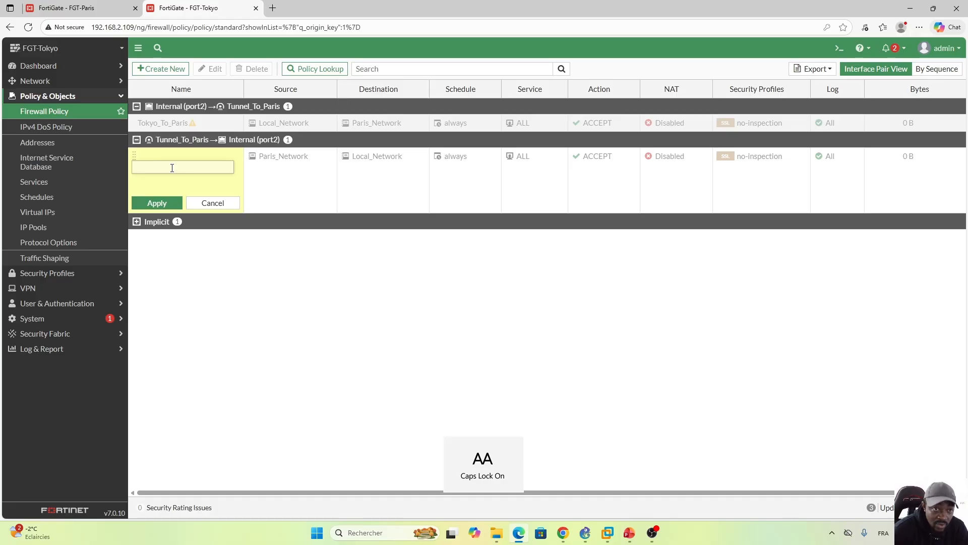
{"action": "key", "text": "Caps_Lock"}
{"action": "type", "text": "Paris_To_Tokyo"}
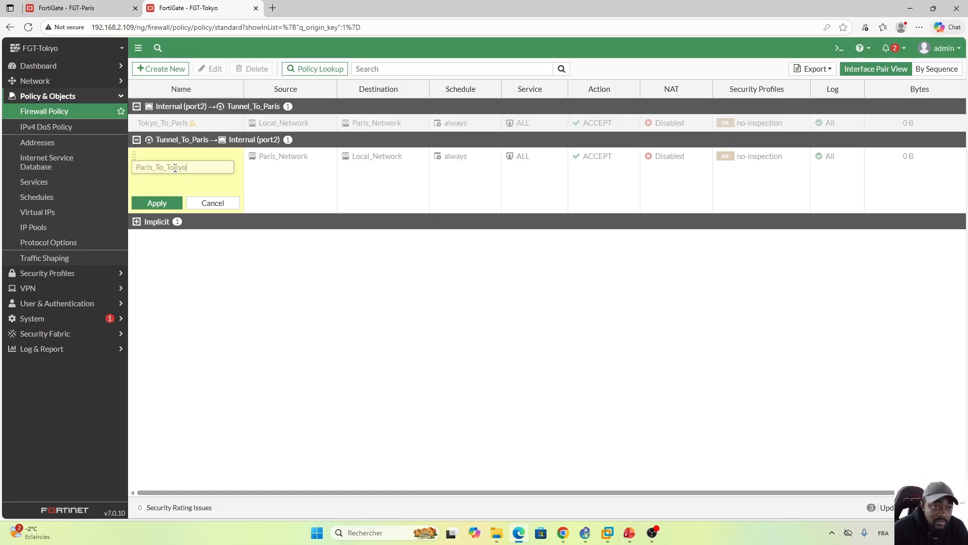
{"action": "left_click", "coordinate": [156, 203]}
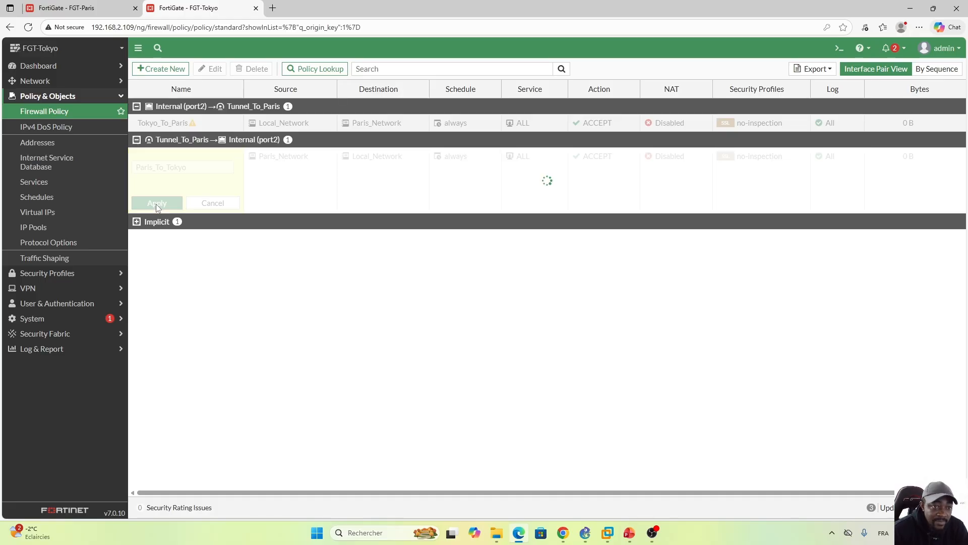
Step: Enable the cloned Paris_To_Tokyo firewall policy
{"action": "left_click", "coordinate": [201, 152]}
{"action": "right_click", "coordinate": [201, 152]}
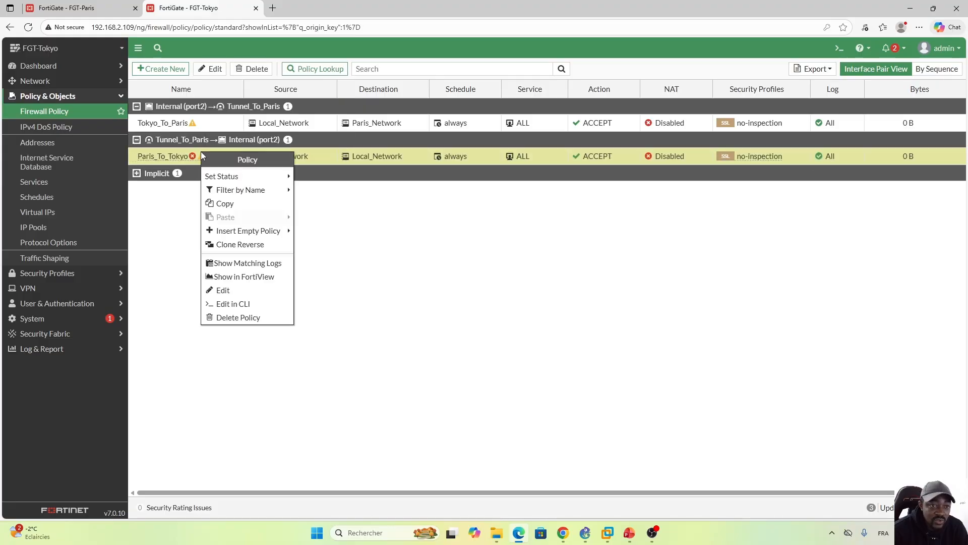
{"action": "mouse_move", "coordinate": [243, 188]}
{"action": "mouse_move", "coordinate": [271, 182]}
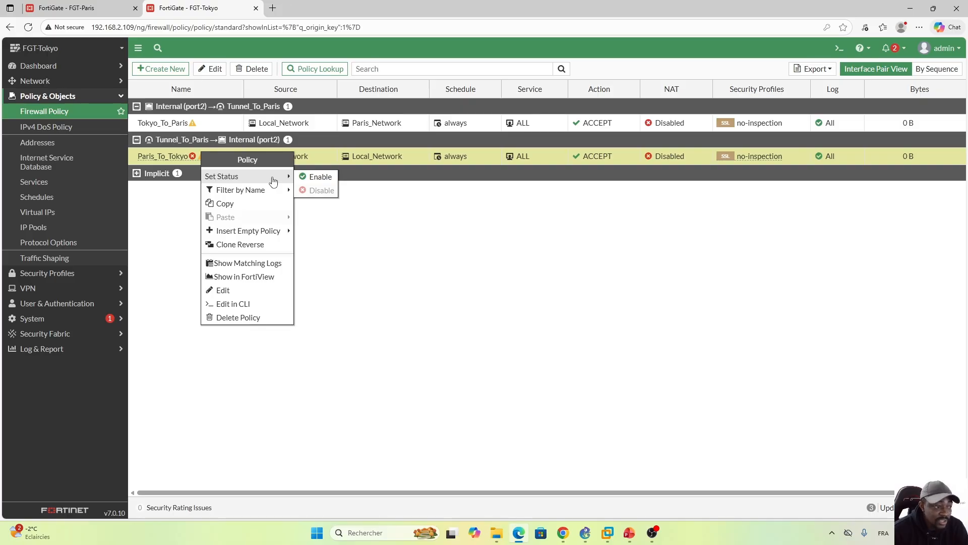
{"action": "left_click", "coordinate": [321, 178]}
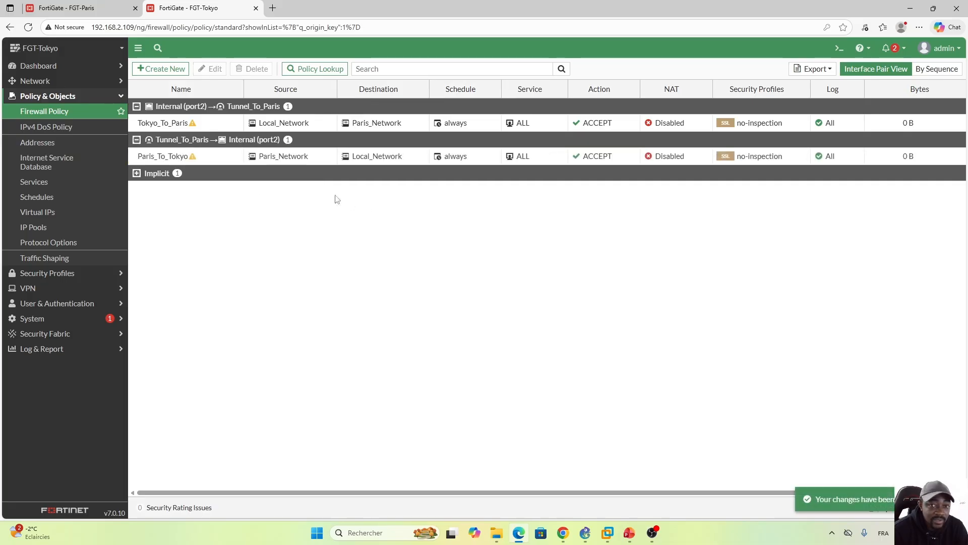
{"action": "left_click", "coordinate": [193, 159]}
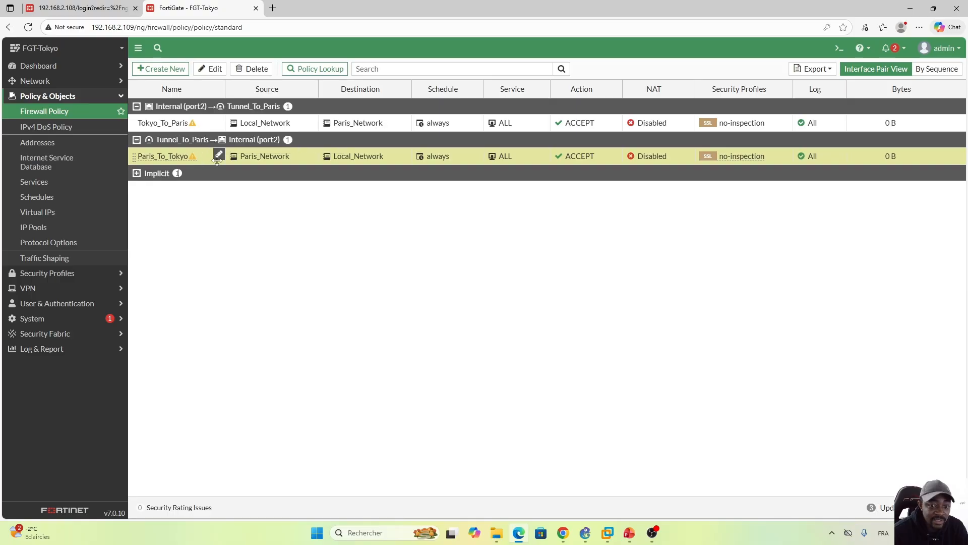
Step: Switch to GNS3, open PC-1's console and run ifconfig in a terminal to check its IP address
{"action": "left_click", "coordinate": [589, 538]}
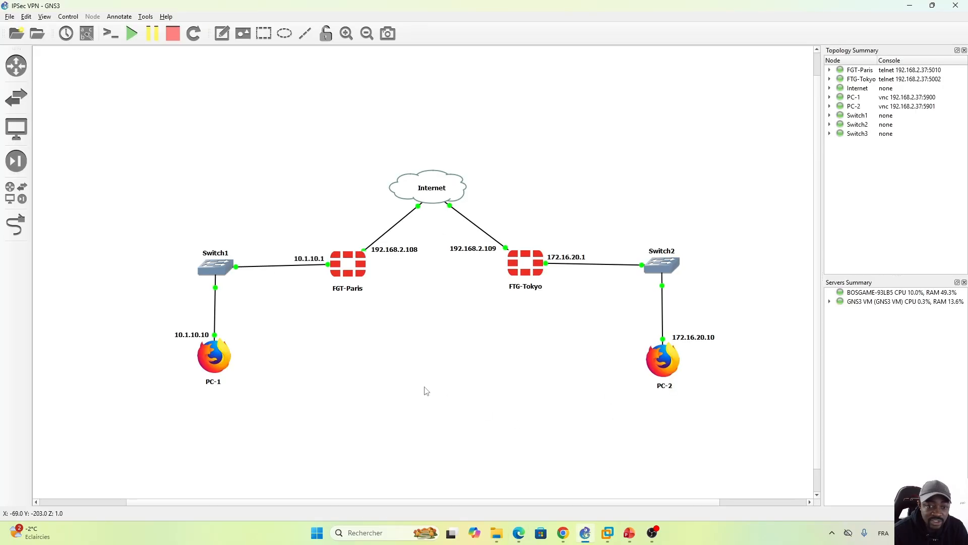
{"action": "double_click", "coordinate": [214, 359]}
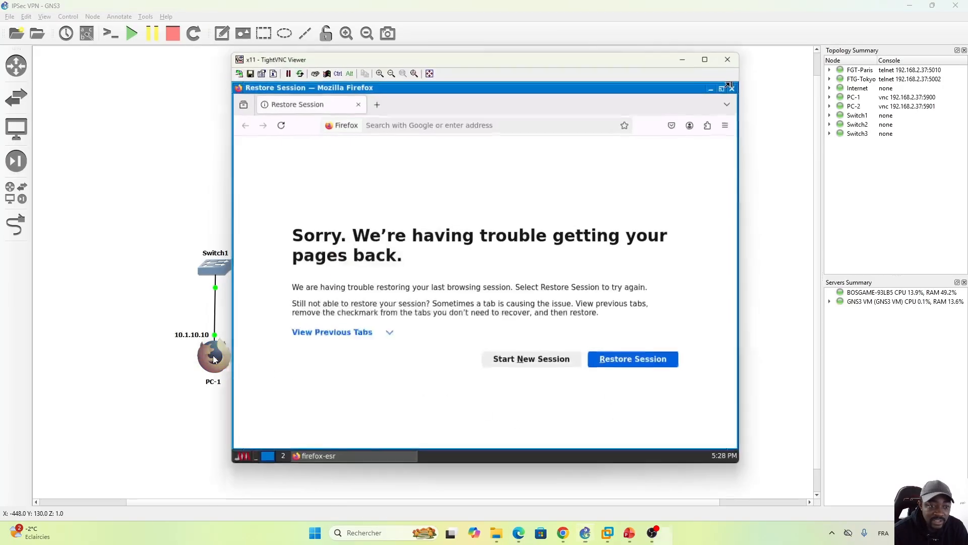
{"action": "left_click", "coordinate": [238, 460]}
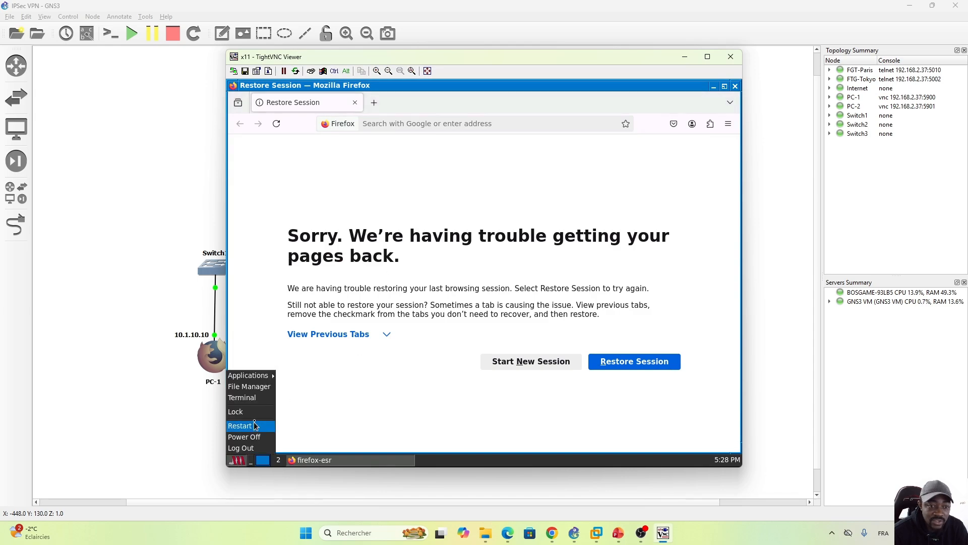
{"action": "left_click", "coordinate": [253, 397]}
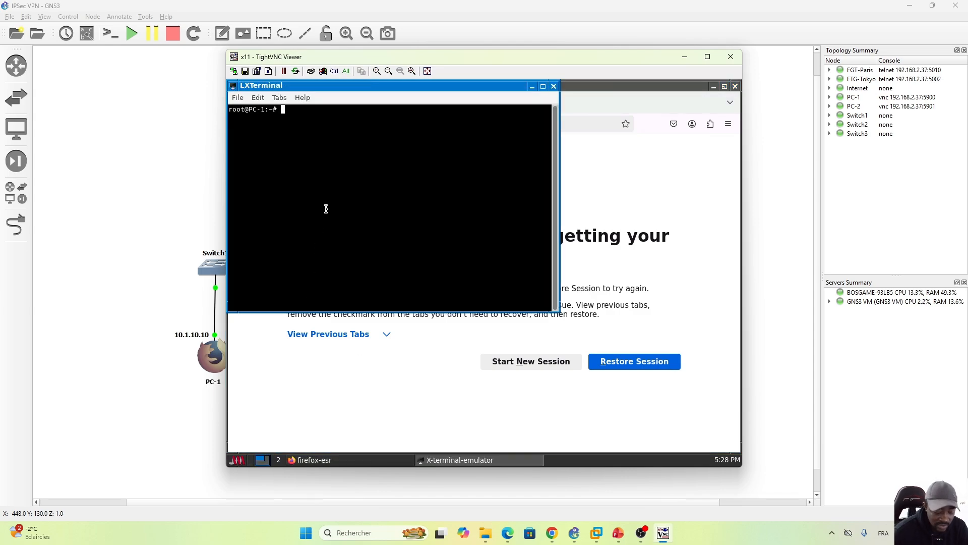
{"action": "type", "text": "ifconfig"}
{"action": "key", "text": "Return"}
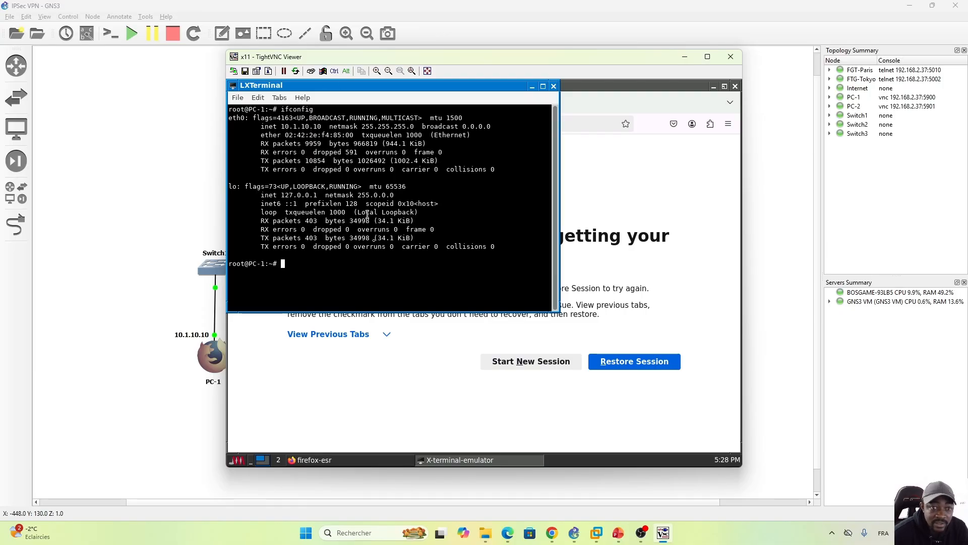
Step: Open PC-2's console from the topology and run ifconfig in a terminal to check its IP address
{"action": "left_click", "coordinate": [383, 488]}
{"action": "double_click", "coordinate": [666, 362]}
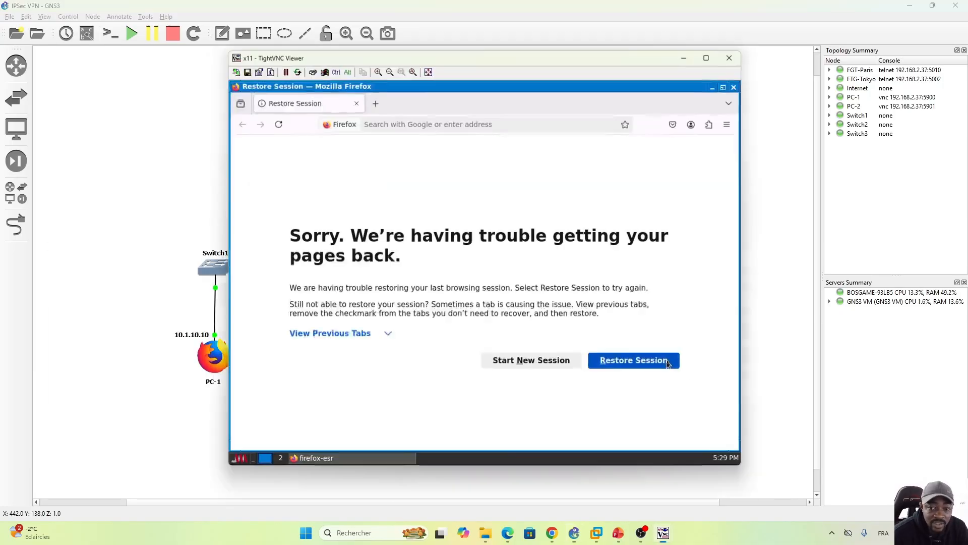
{"action": "left_click", "coordinate": [241, 460]}
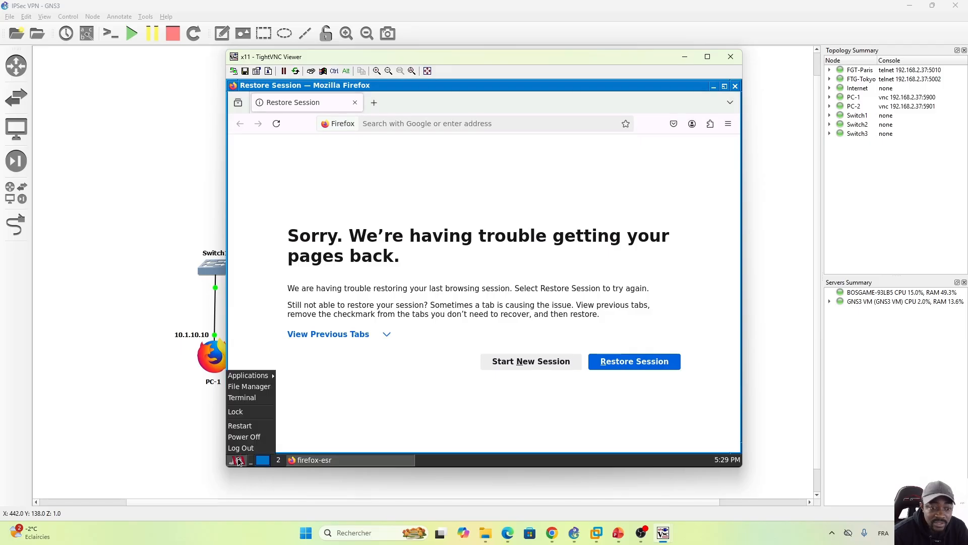
{"action": "left_click", "coordinate": [246, 400]}
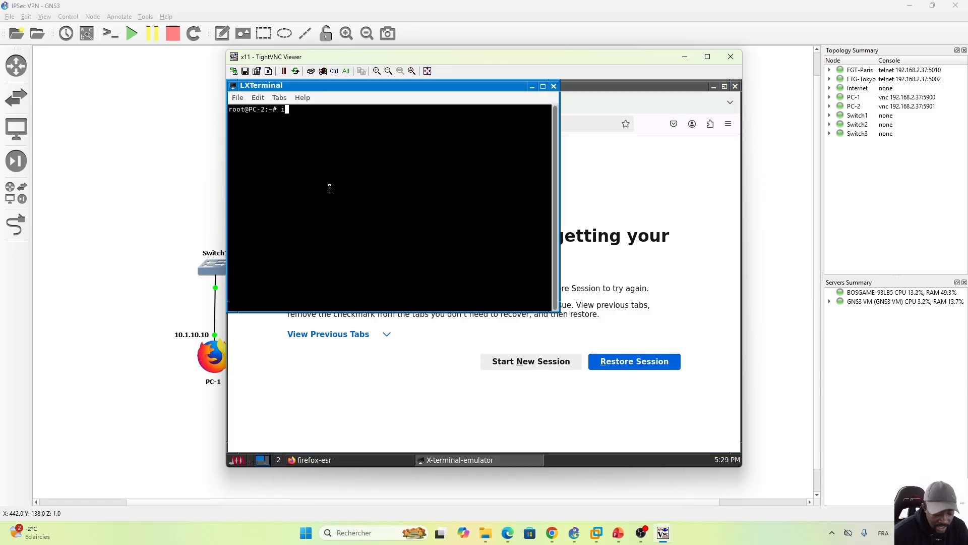
{"action": "type", "text": "ifconfig"}
{"action": "key", "text": "Return"}
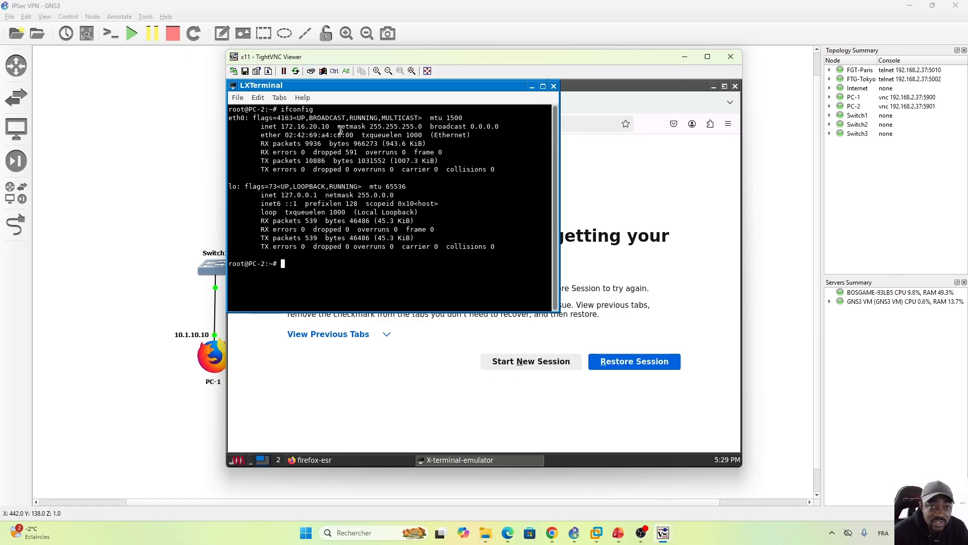
Step: Return to PC-1's terminal and ping PC-2 at 172.16.20.10 through the VPN
{"action": "left_click", "coordinate": [176, 409]}
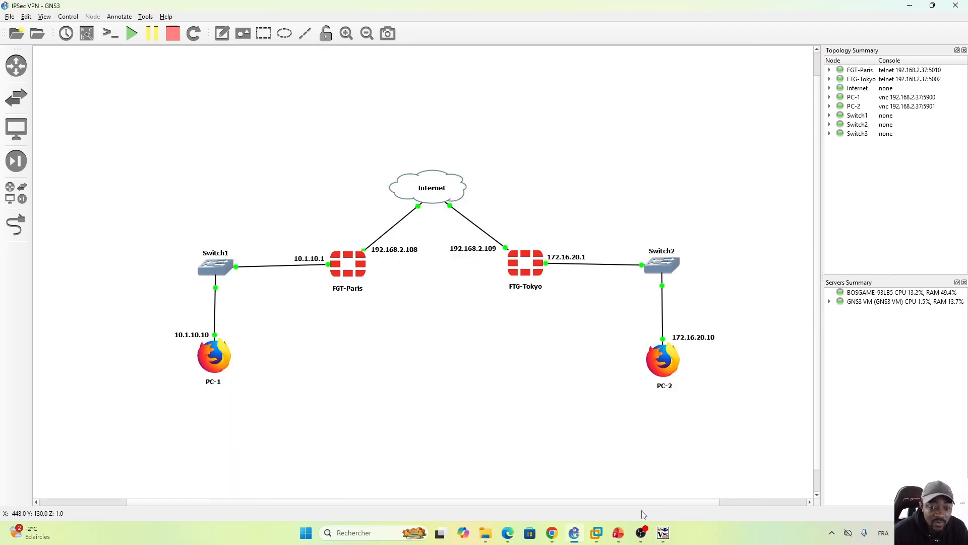
{"action": "mouse_move", "coordinate": [663, 533]}
{"action": "left_click", "coordinate": [625, 474]}
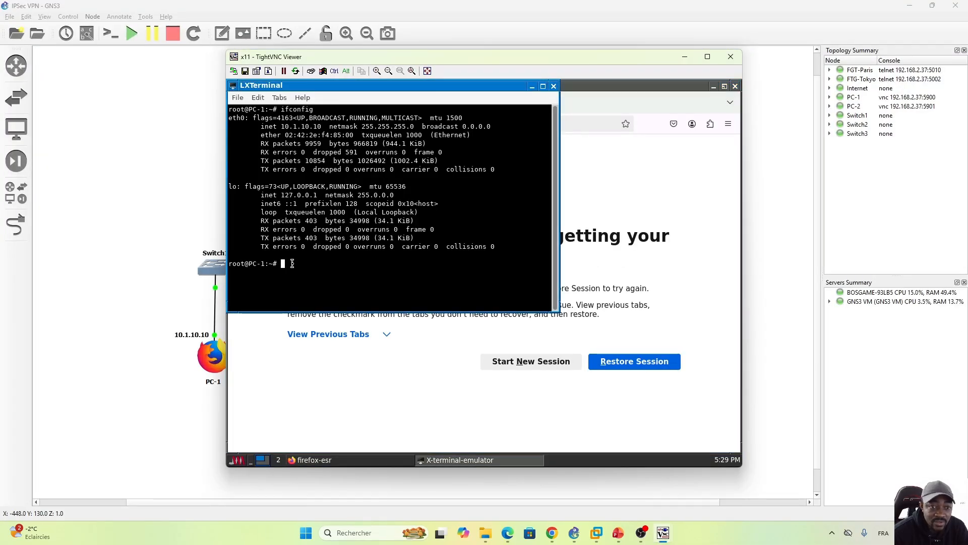
{"action": "type", "text": "ping "}
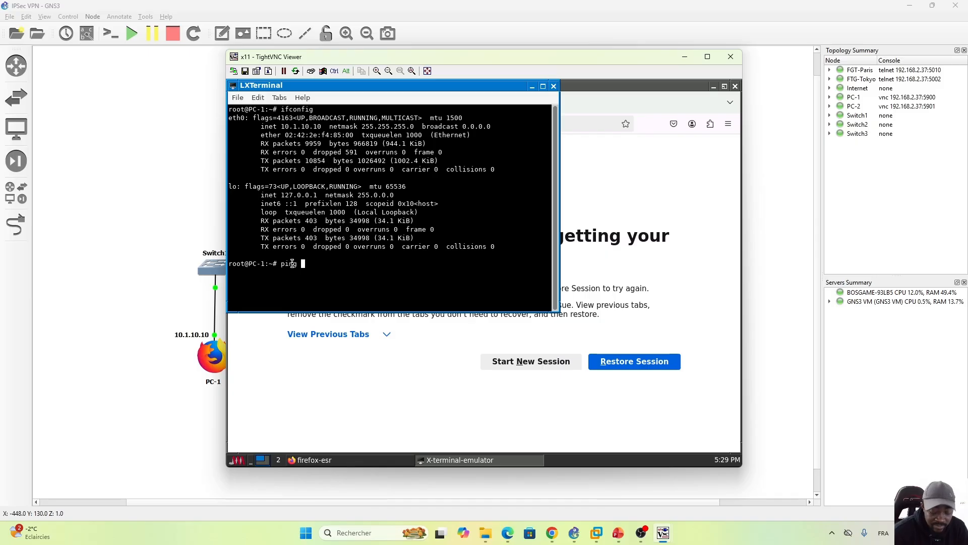
{"action": "type", "text": "172.16."}
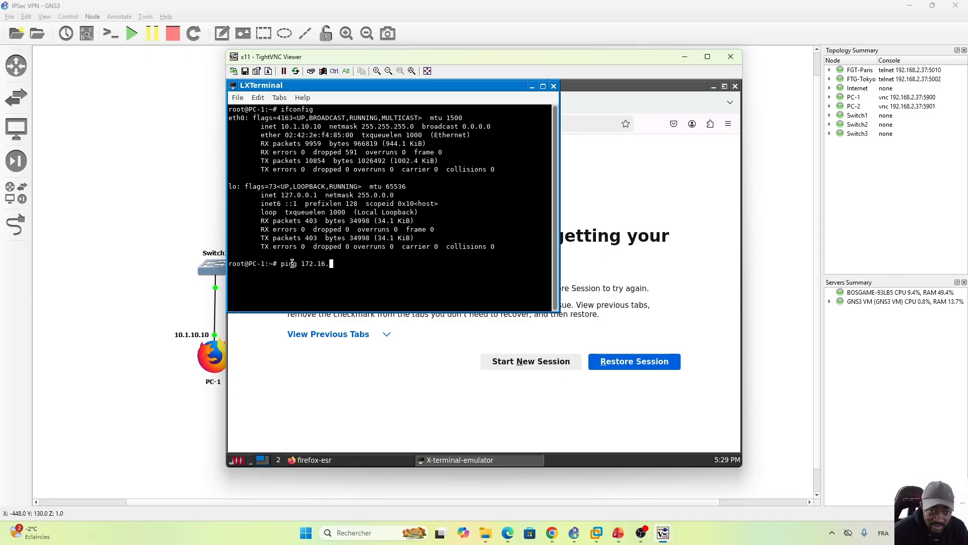
{"action": "type", "text": "20.10"}
{"action": "key", "text": "Return"}
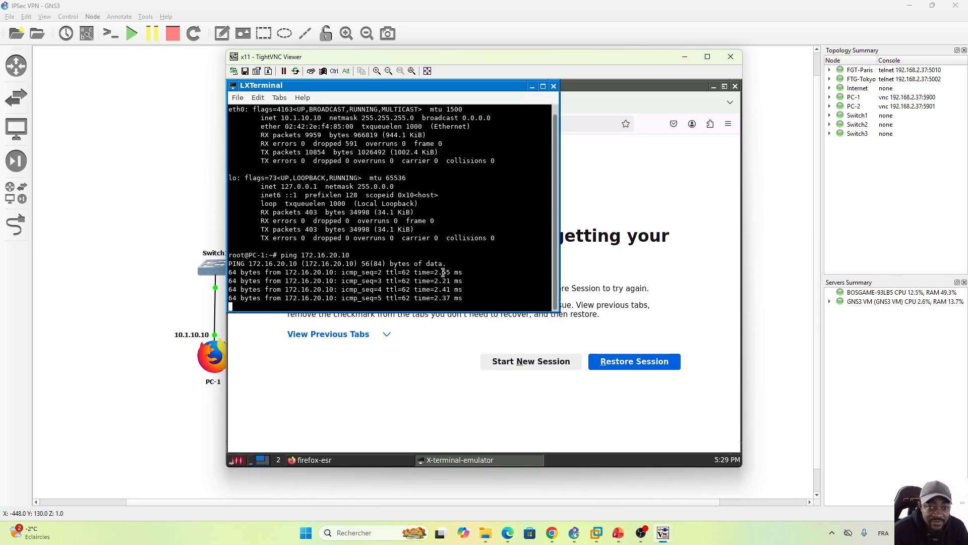
Step: Switch to the FGT-Tokyo page in Edge and check the status of Tunnel_To_Paris in the IPsec tunnel list
{"action": "left_click", "coordinate": [508, 532]}
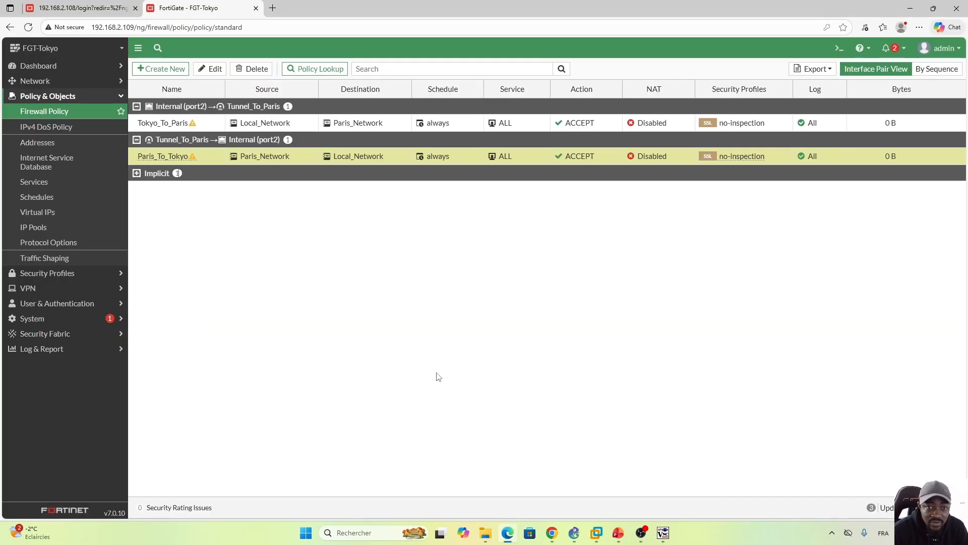
{"action": "left_click", "coordinate": [112, 288]}
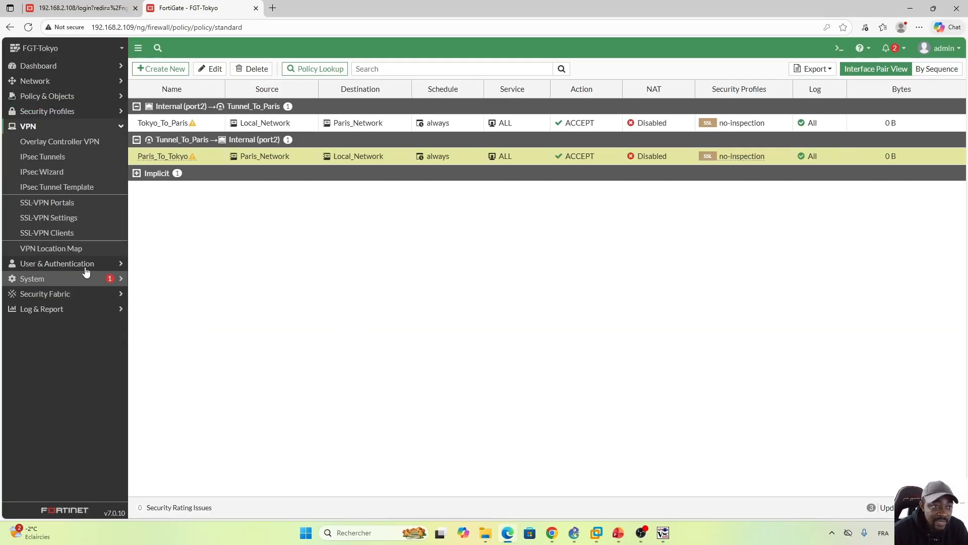
{"action": "left_click", "coordinate": [43, 159]}
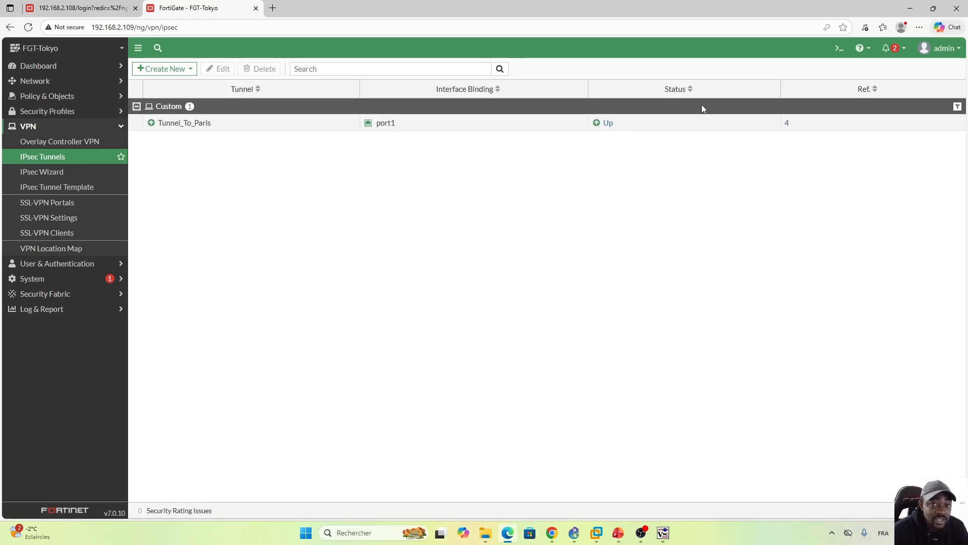
Step: Check the traffic byte counters of FGT-Tokyo's two VPN firewall policies
{"action": "left_click", "coordinate": [89, 97]}
{"action": "left_click", "coordinate": [48, 117]}
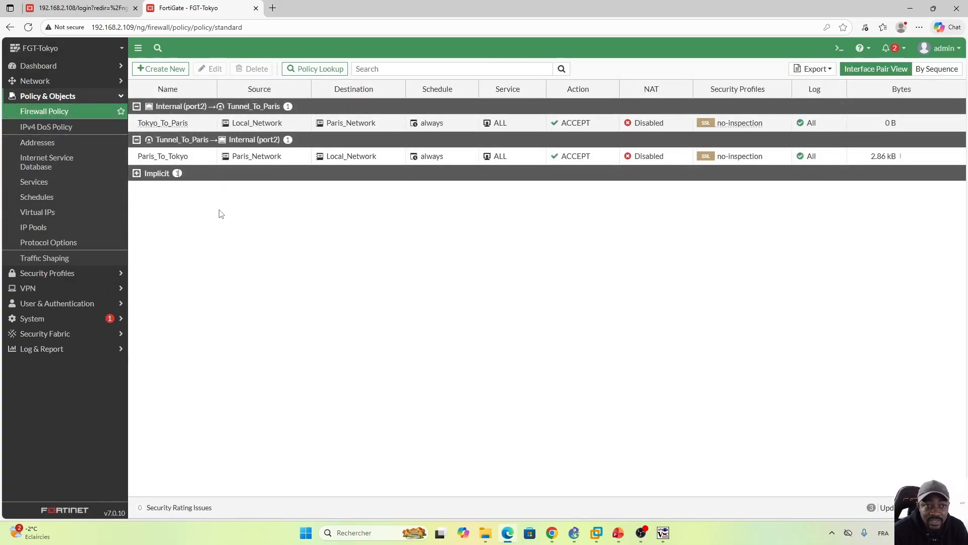
{"action": "mouse_move", "coordinate": [833, 161]}
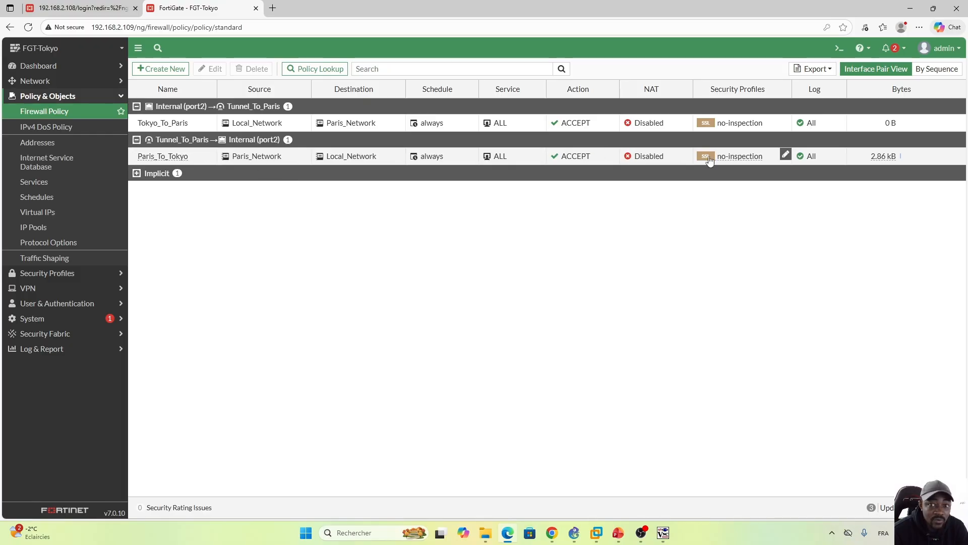
{"action": "mouse_move", "coordinate": [786, 154]}
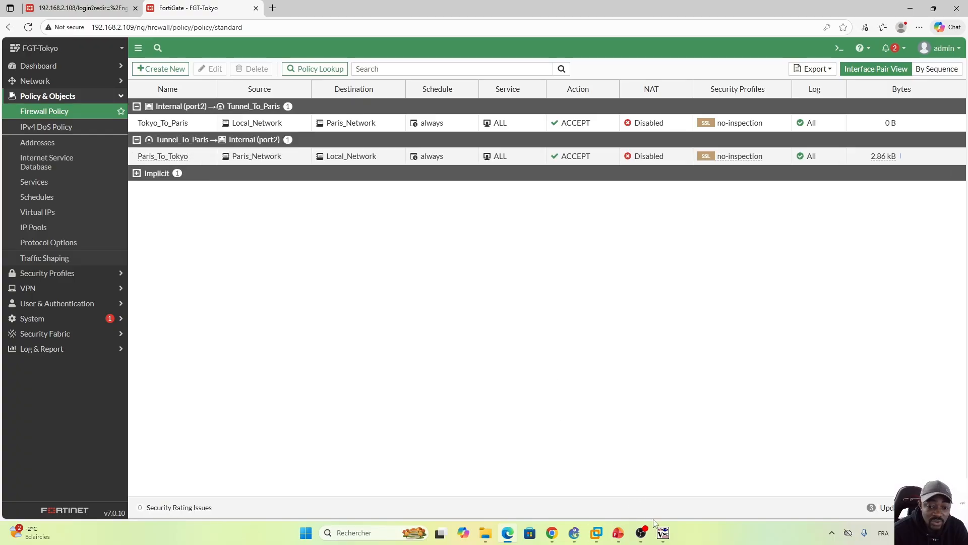
Step: Switch to PC-2's terminal and ping PC-1 at 10.1.10.10 through the VPN
{"action": "left_click", "coordinate": [696, 479]}
{"action": "left_click", "coordinate": [356, 282]}
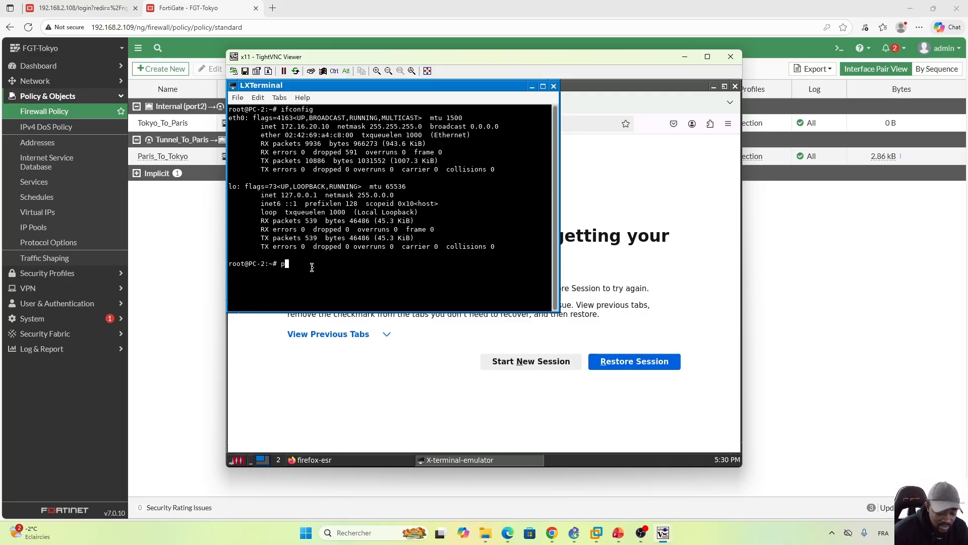
{"action": "type", "text": "ping 10"}
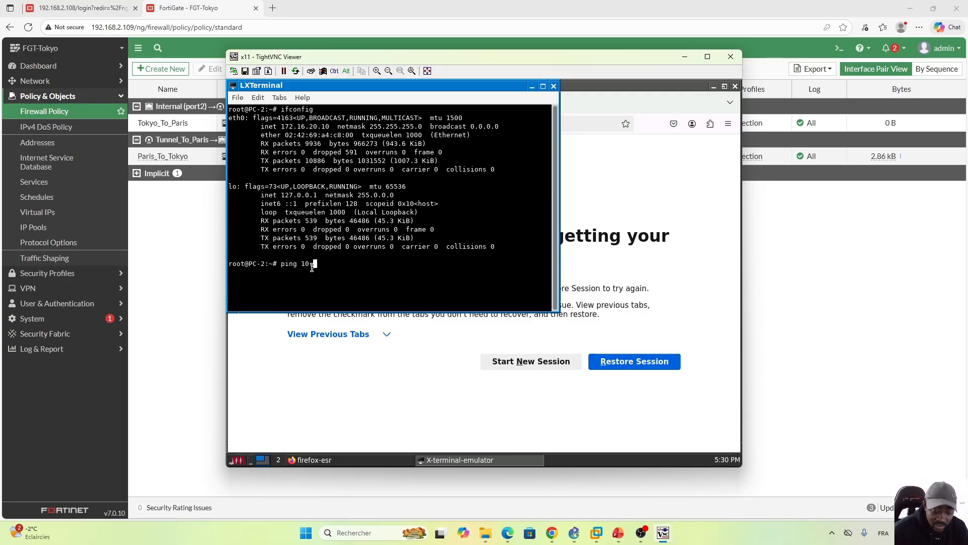
{"action": "type", "text": ".1.10"}
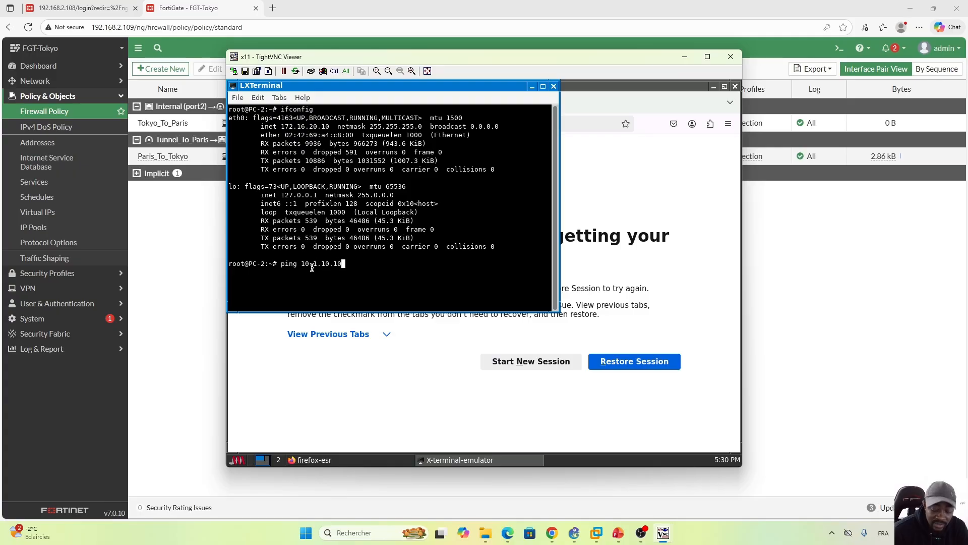
{"action": "type", "text": ".10"}
{"action": "key", "text": "Return"}
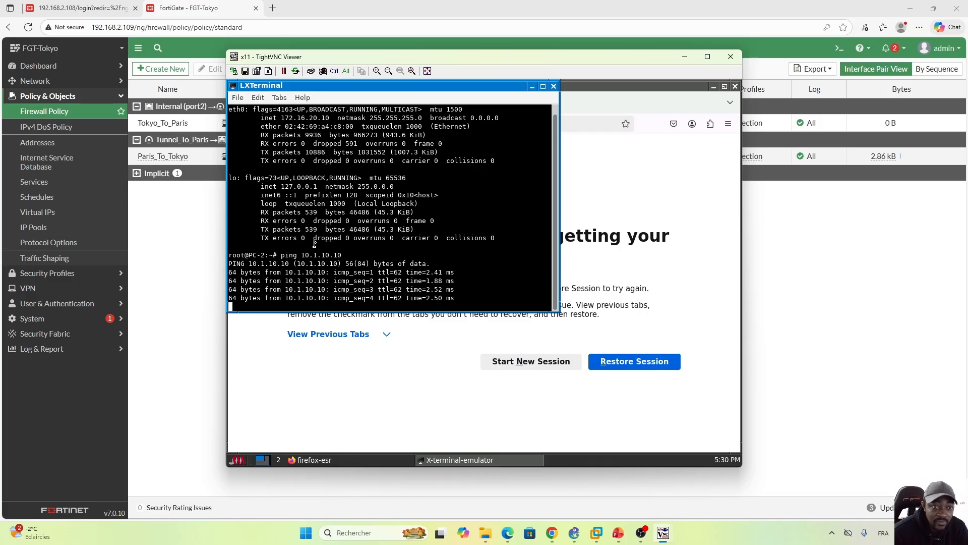
Step: Return to FGT-Tokyo's firewall policy list, reload it and check the byte counter of Tokyo_To_Paris
{"action": "left_click", "coordinate": [188, 279]}
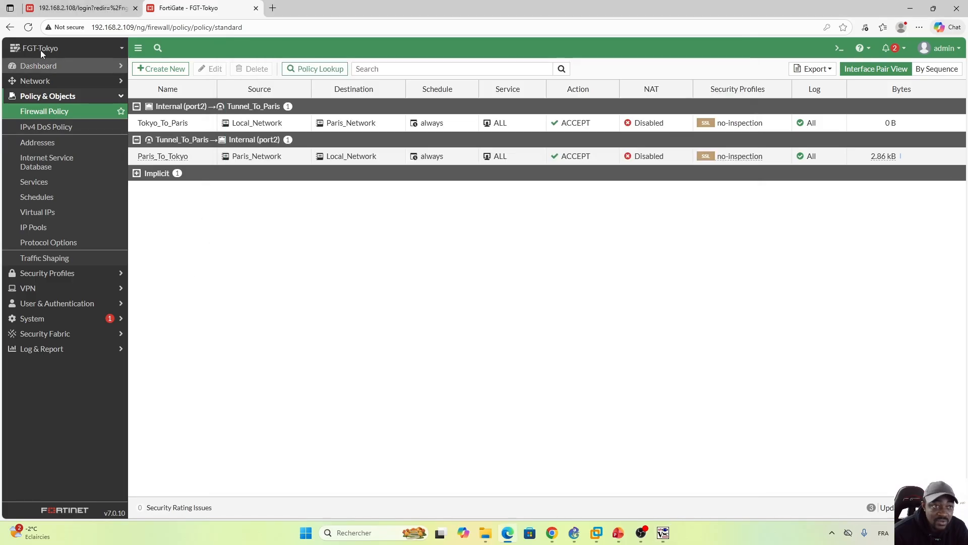
{"action": "left_click", "coordinate": [28, 27]}
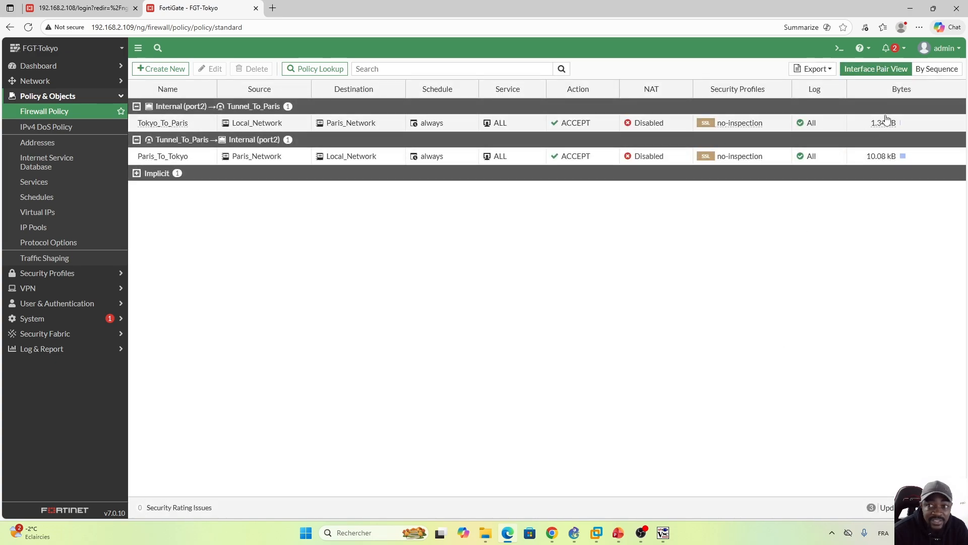
{"action": "mouse_move", "coordinate": [861, 128]}
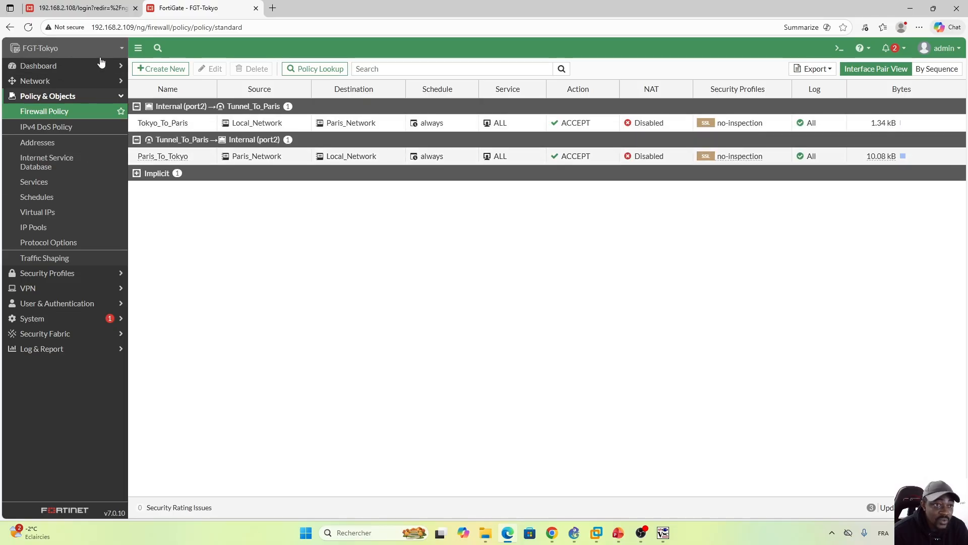
Step: Expand the Network dashboard's IPsec widget to full screen and examine Tunnel_To_Paris's traffic, Phase 1 and Phase 2 status
{"action": "left_click", "coordinate": [83, 67]}
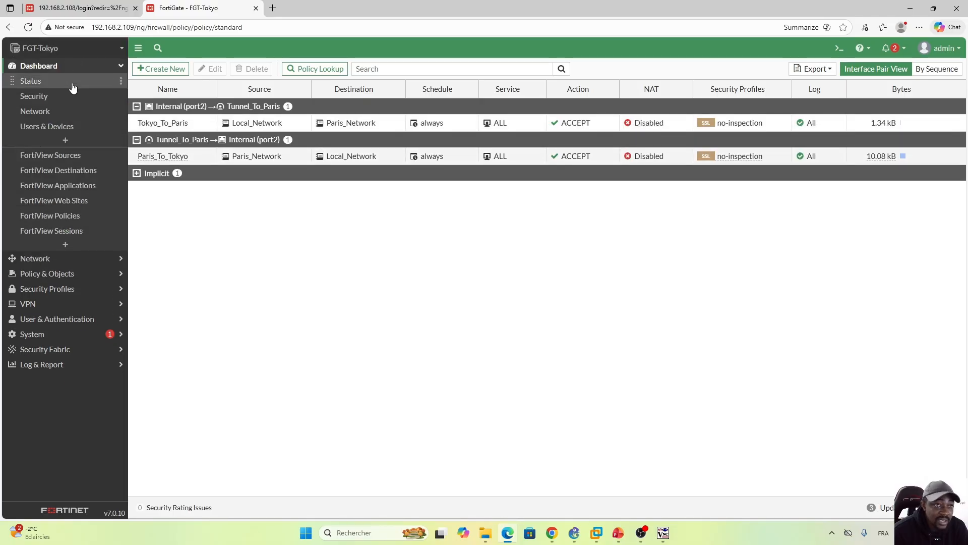
{"action": "left_click", "coordinate": [35, 114]}
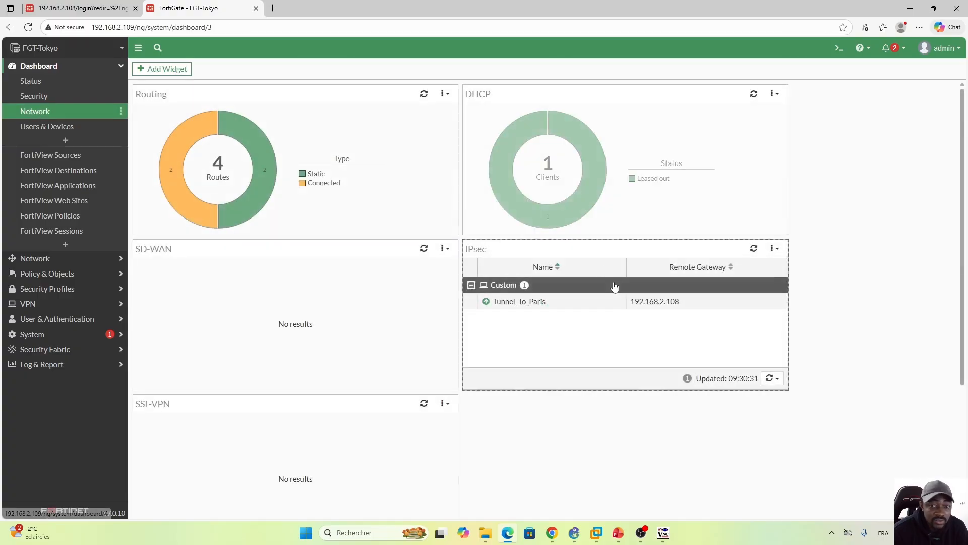
{"action": "mouse_move", "coordinate": [614, 286]}
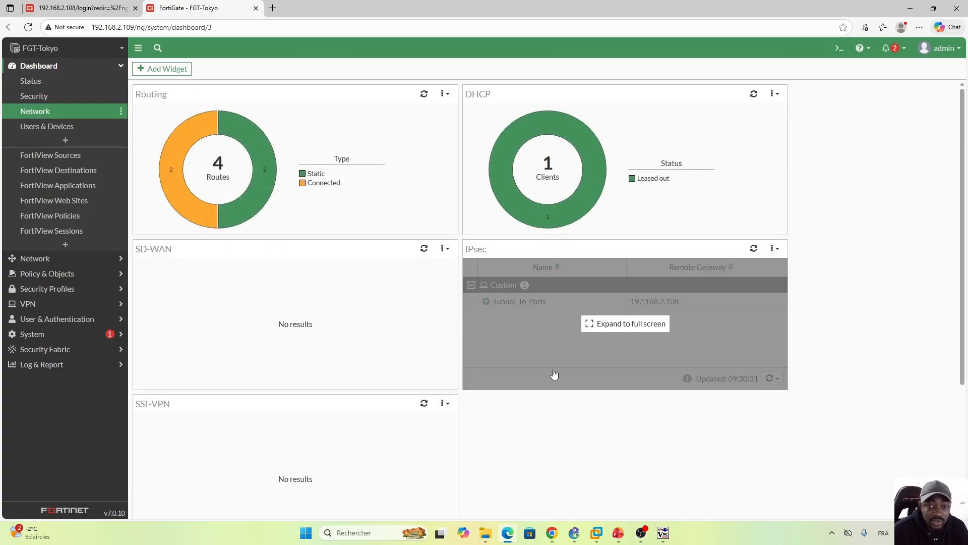
{"action": "left_click", "coordinate": [627, 325]}
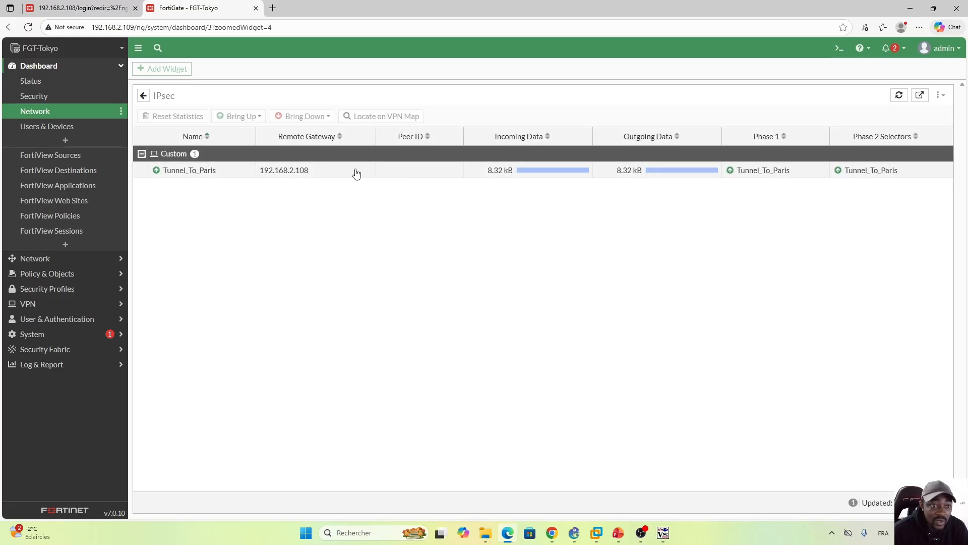
{"action": "mouse_move", "coordinate": [205, 175]}
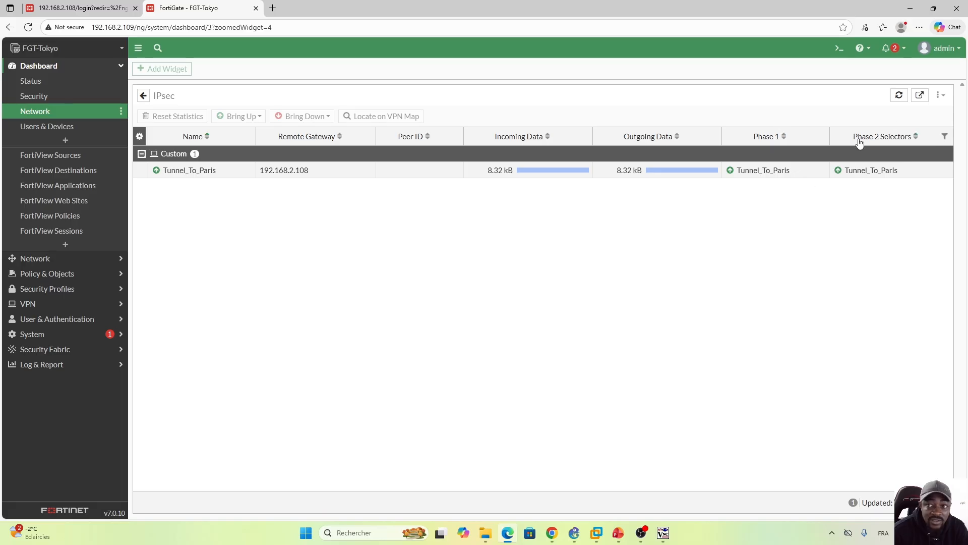
Step: Review the Bring Down options available for Tunnel_To_Paris in FGT-Tokyo's IPsec monitor without applying any
{"action": "left_click", "coordinate": [344, 174]}
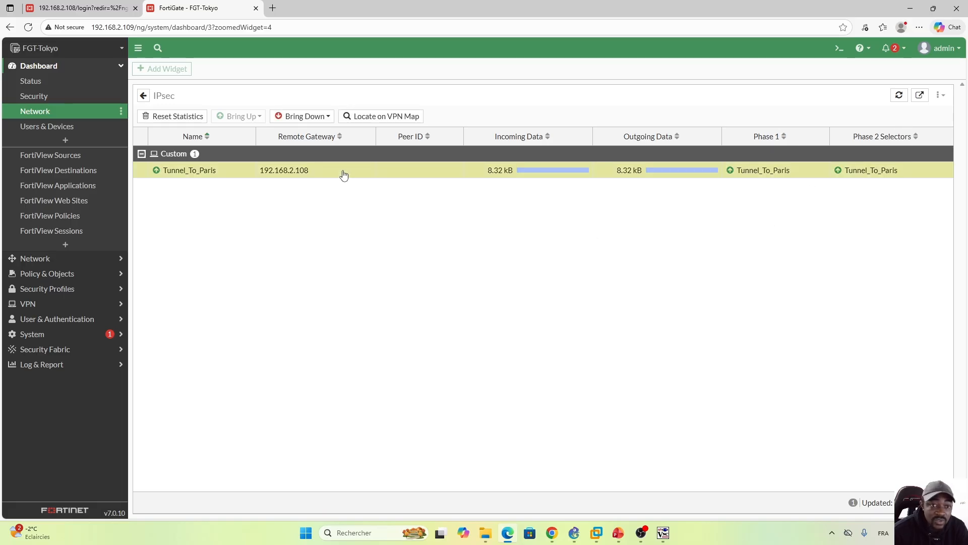
{"action": "right_click", "coordinate": [344, 174]}
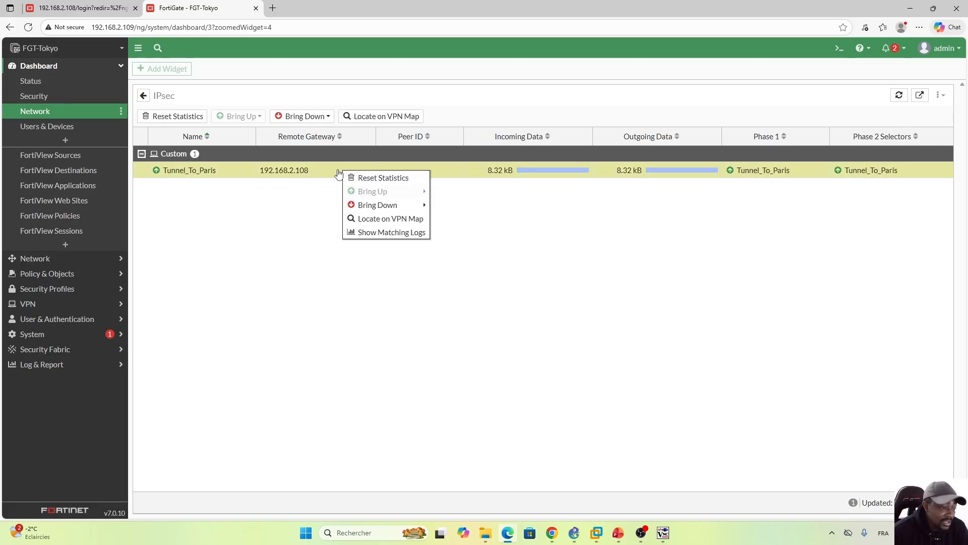
{"action": "mouse_move", "coordinate": [420, 212]}
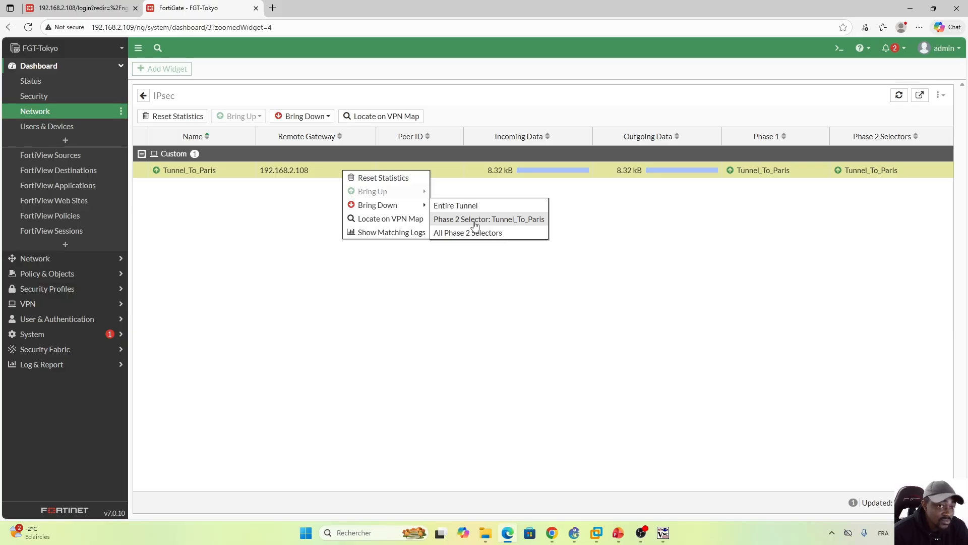
{"action": "left_click", "coordinate": [293, 224]}
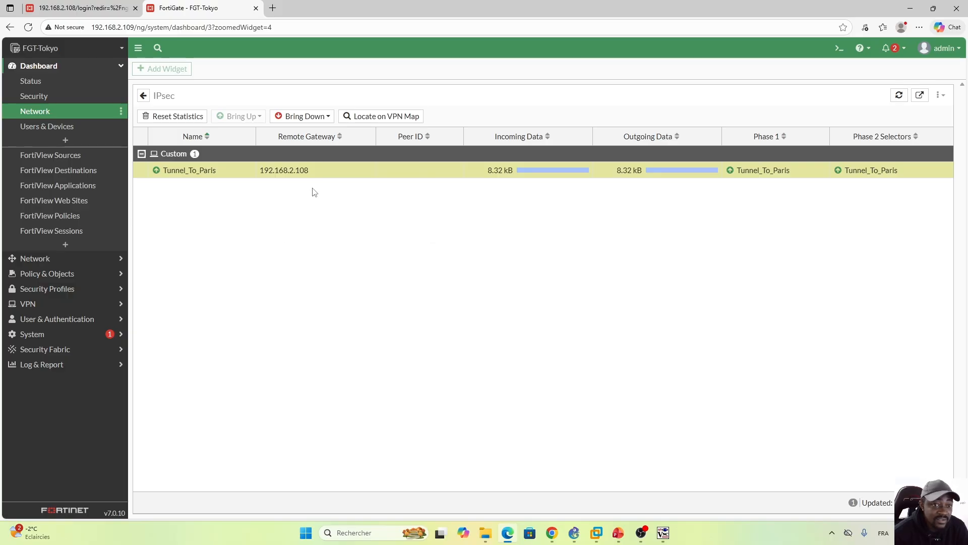
{"action": "right_click", "coordinate": [337, 174]}
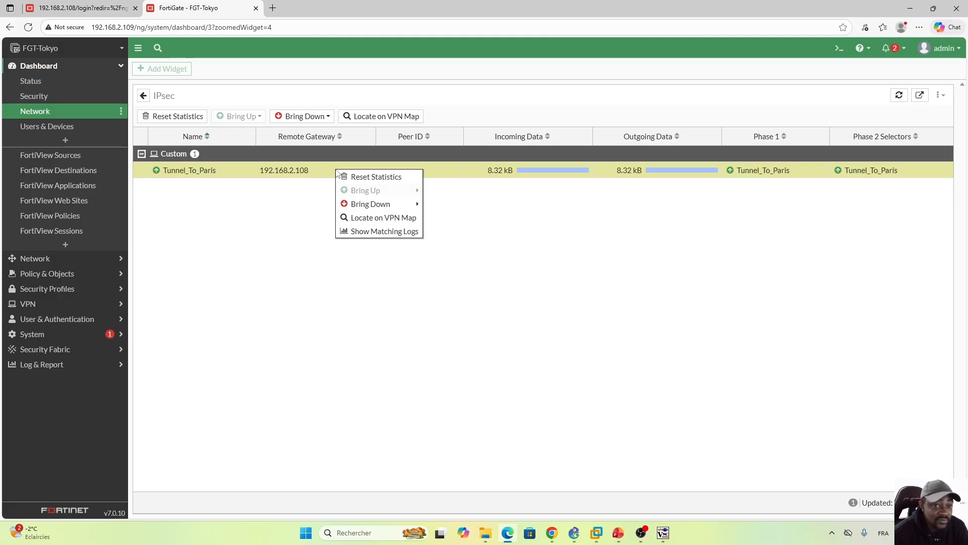
{"action": "left_click", "coordinate": [299, 232]}
Step: Switch to PC-1's terminal to check its running ping to 172.16.20.10, and return to FGT-Tokyo's IPsec monitor
{"action": "mouse_move", "coordinate": [663, 532]}
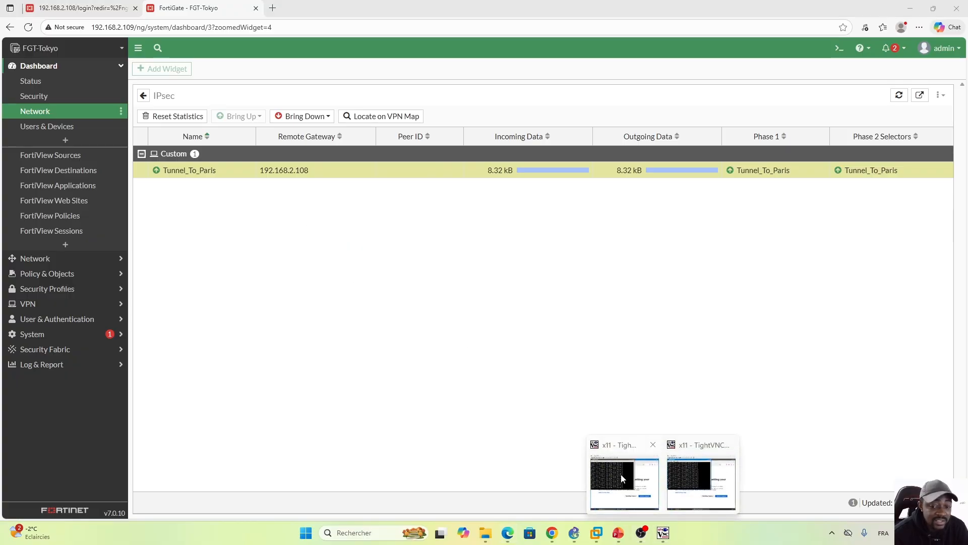
{"action": "left_click", "coordinate": [623, 476]}
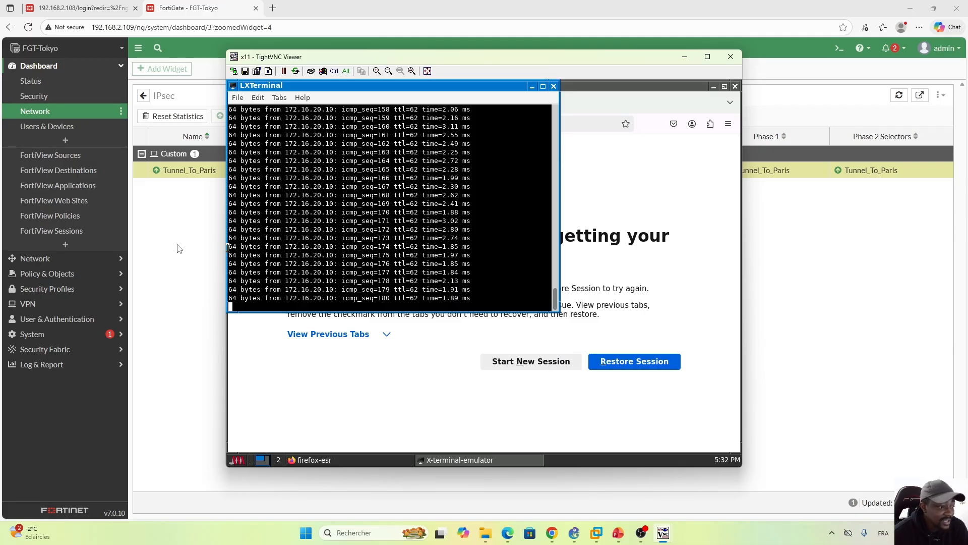
{"action": "left_click", "coordinate": [177, 249]}
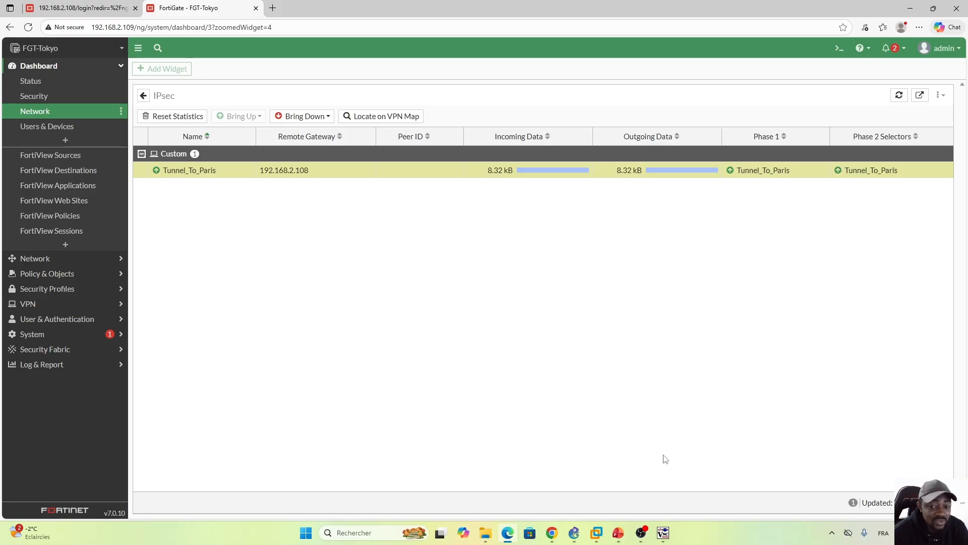
{"action": "mouse_move", "coordinate": [663, 533]}
{"action": "left_click", "coordinate": [627, 471]}
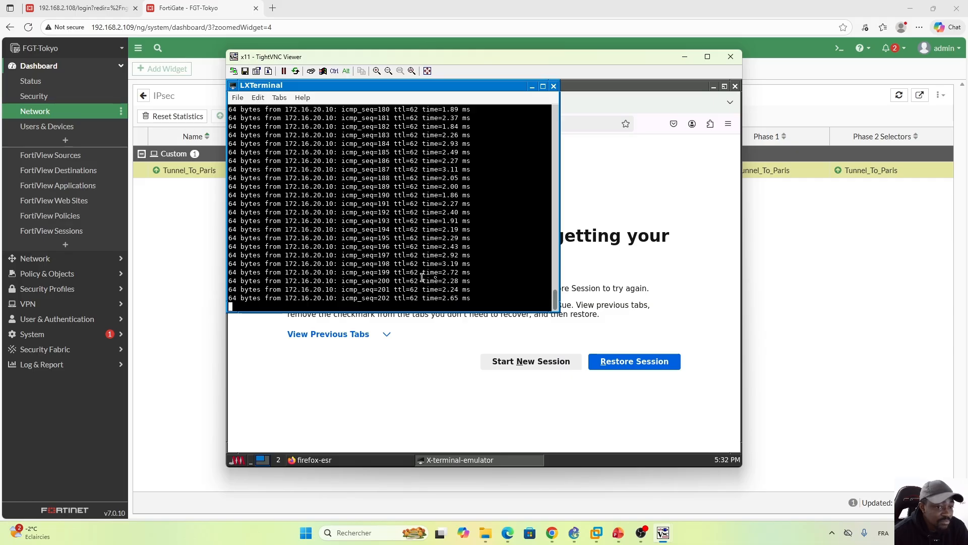
{"action": "left_click", "coordinate": [190, 238]}
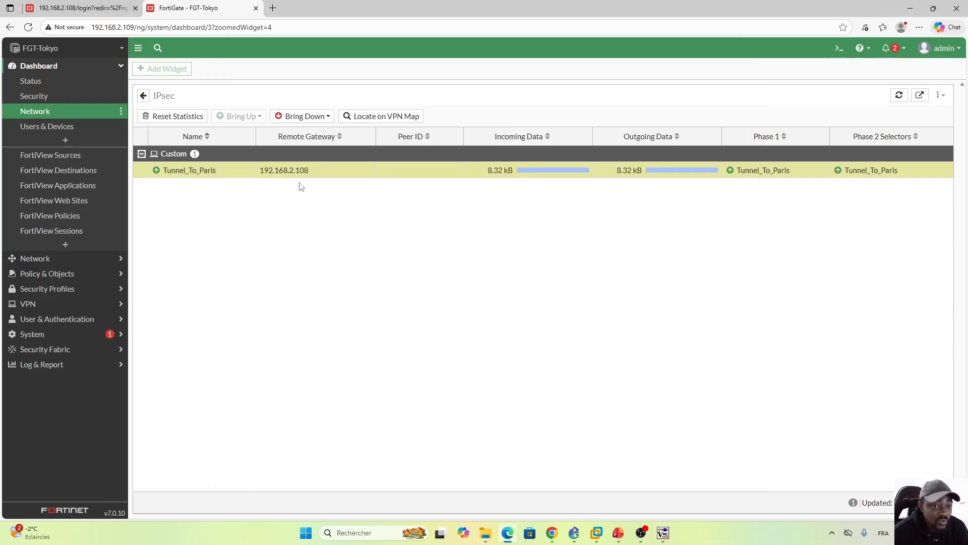
Step: Try twice to bring down the entire Tunnel_To_Paris tunnel while the pings between PC-1 and PC-2 are running
{"action": "right_click", "coordinate": [337, 173]}
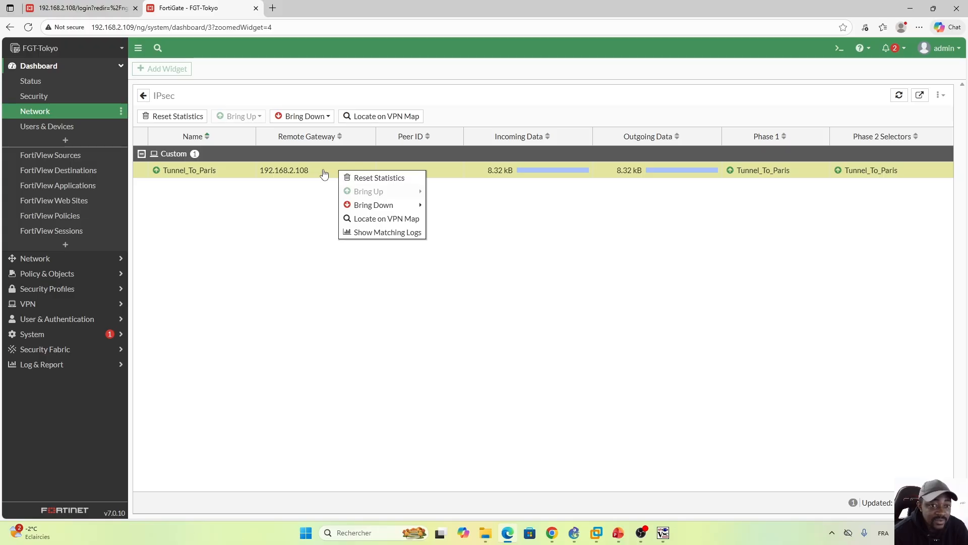
{"action": "right_click", "coordinate": [324, 171]}
{"action": "mouse_move", "coordinate": [382, 208]}
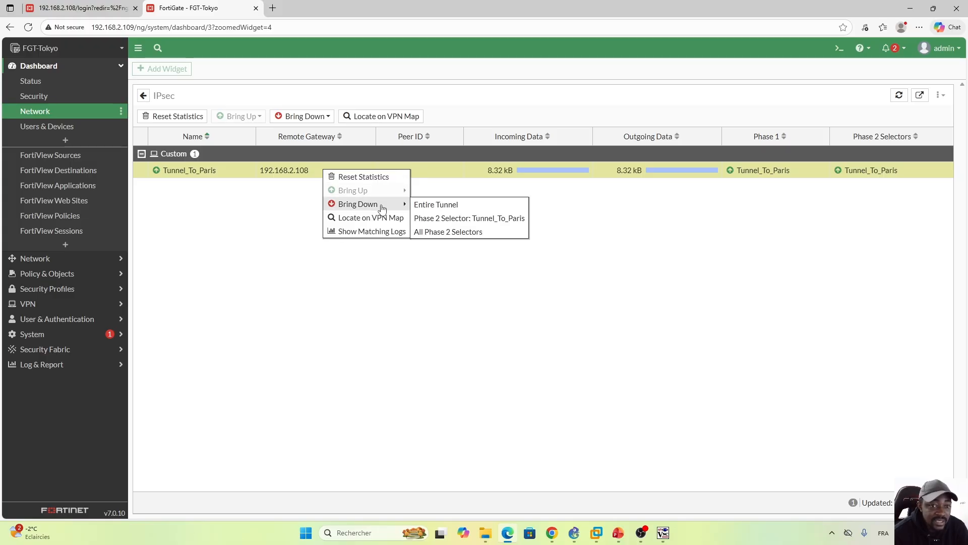
{"action": "left_click", "coordinate": [441, 204]}
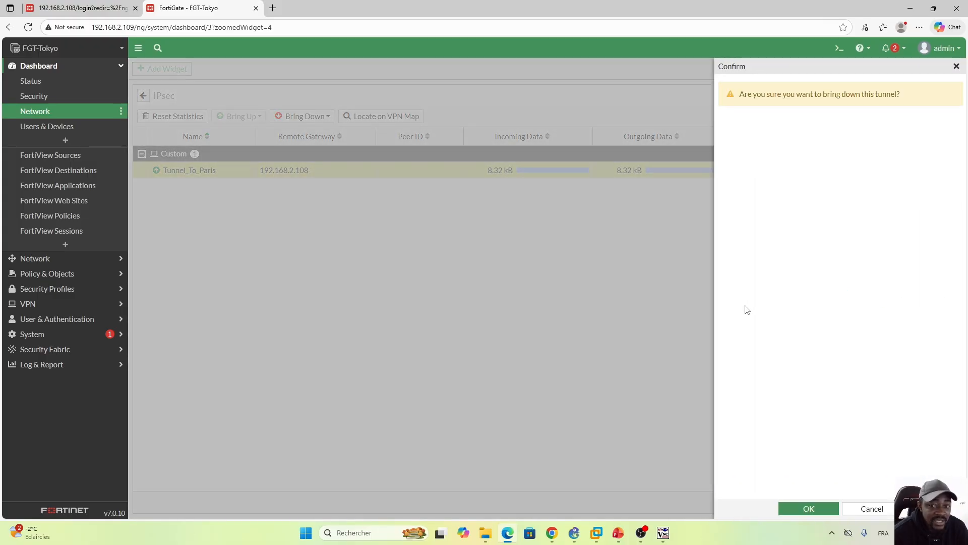
{"action": "left_click", "coordinate": [809, 509]}
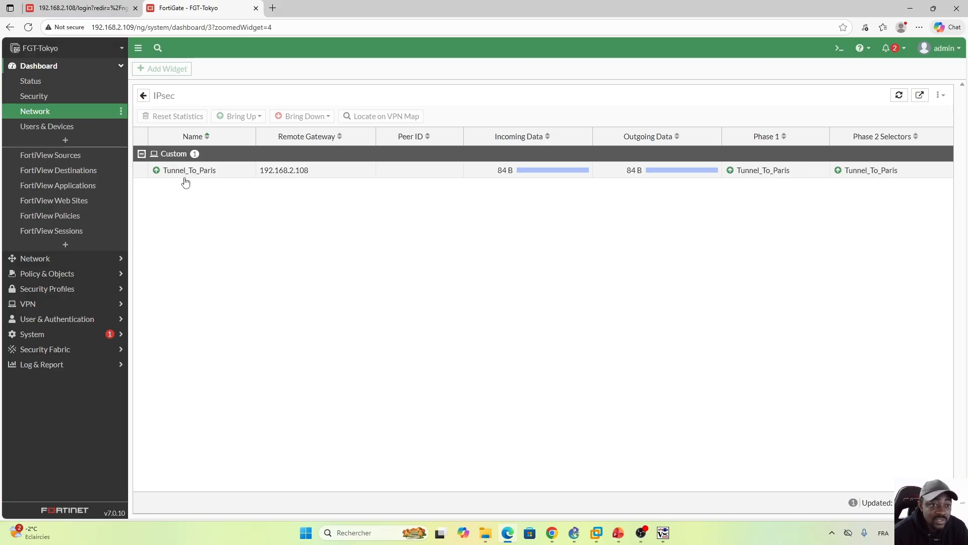
{"action": "right_click", "coordinate": [334, 174]}
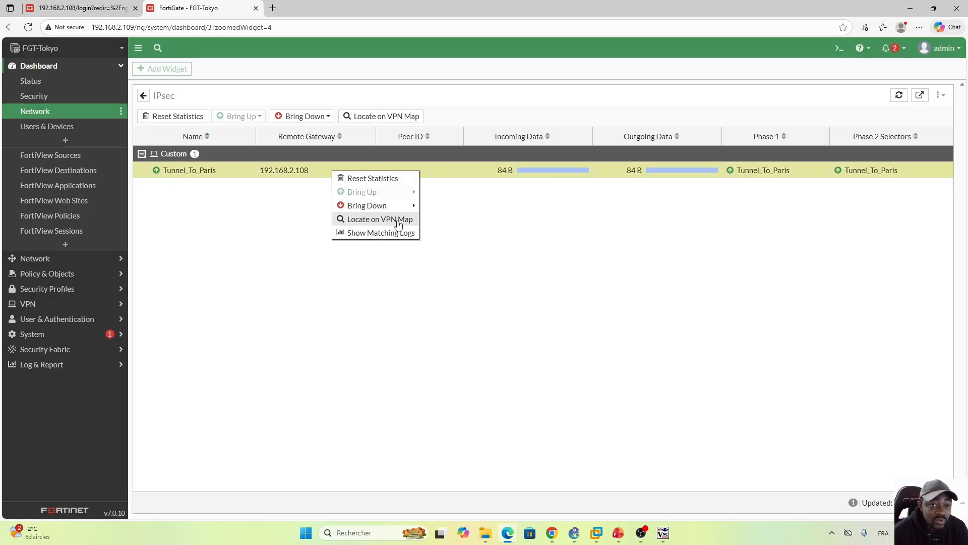
{"action": "mouse_move", "coordinate": [403, 206]}
{"action": "left_click", "coordinate": [435, 208]}
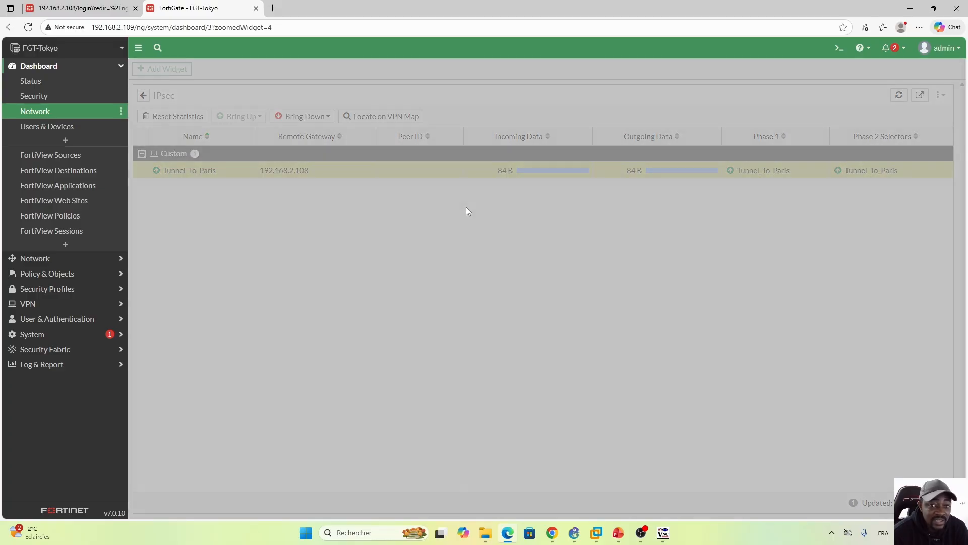
{"action": "left_click", "coordinate": [808, 509]}
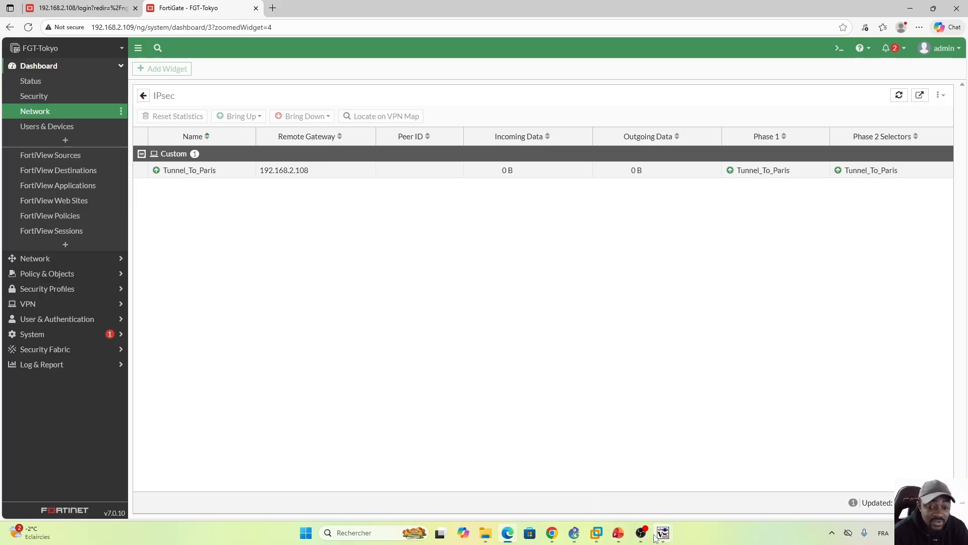
Step: Stop the running pings in the terminals of PC-1 and PC-2
{"action": "mouse_move", "coordinate": [663, 532]}
{"action": "left_click", "coordinate": [631, 458]}
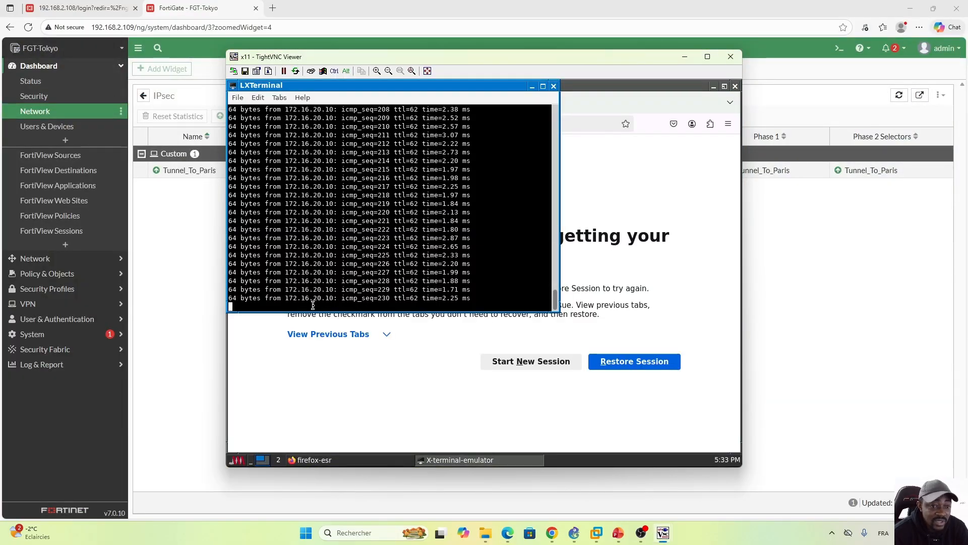
{"action": "key", "text": "ctrl+x"}
{"action": "key", "text": "ctrl+c"}
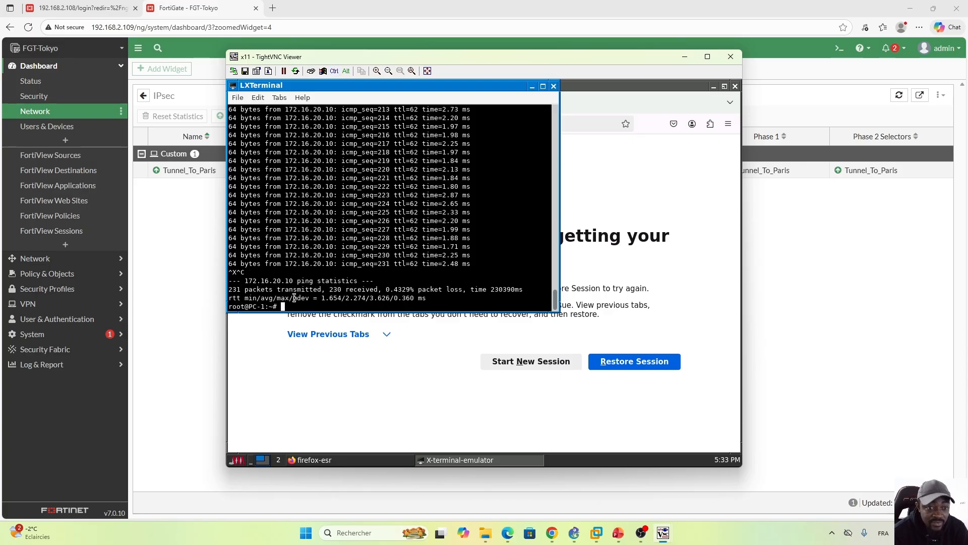
{"action": "mouse_move", "coordinate": [675, 539]}
{"action": "left_click", "coordinate": [802, 479]}
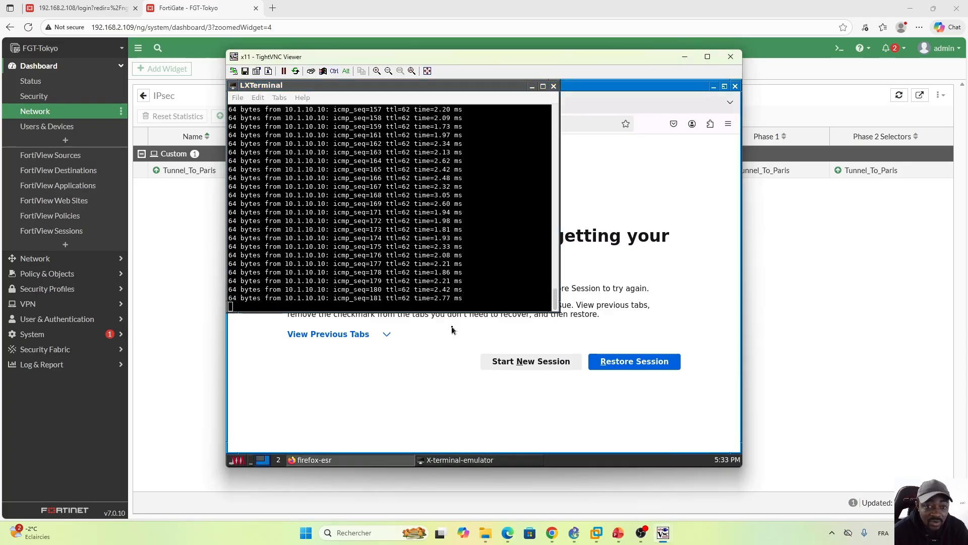
{"action": "key", "text": "ctrl+c"}
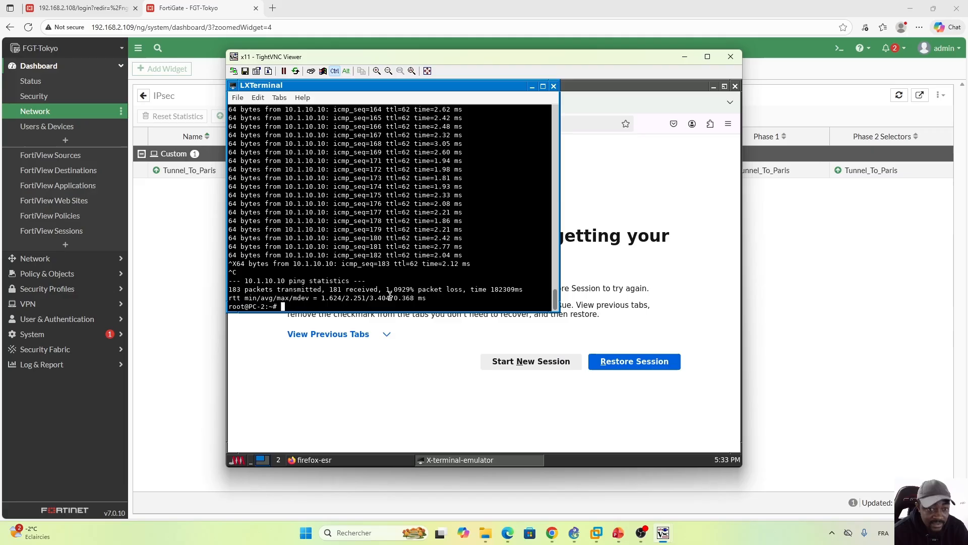
Step: Return to FGT-Tokyo's IPsec monitor and bring down the entire Tunnel_To_Paris tunnel
{"action": "left_click", "coordinate": [179, 288]}
{"action": "left_click", "coordinate": [341, 174]}
{"action": "right_click", "coordinate": [342, 174]}
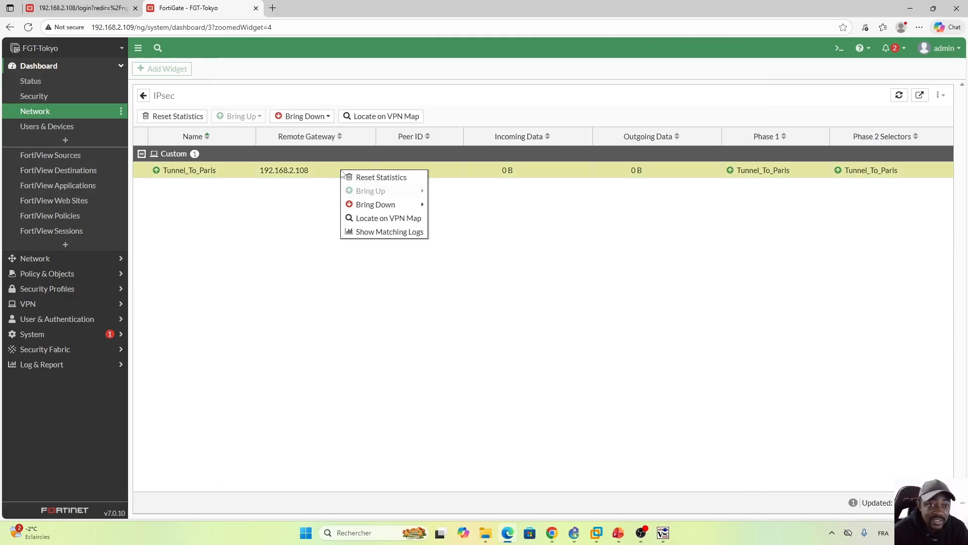
{"action": "mouse_move", "coordinate": [389, 204]}
{"action": "left_click", "coordinate": [452, 206]}
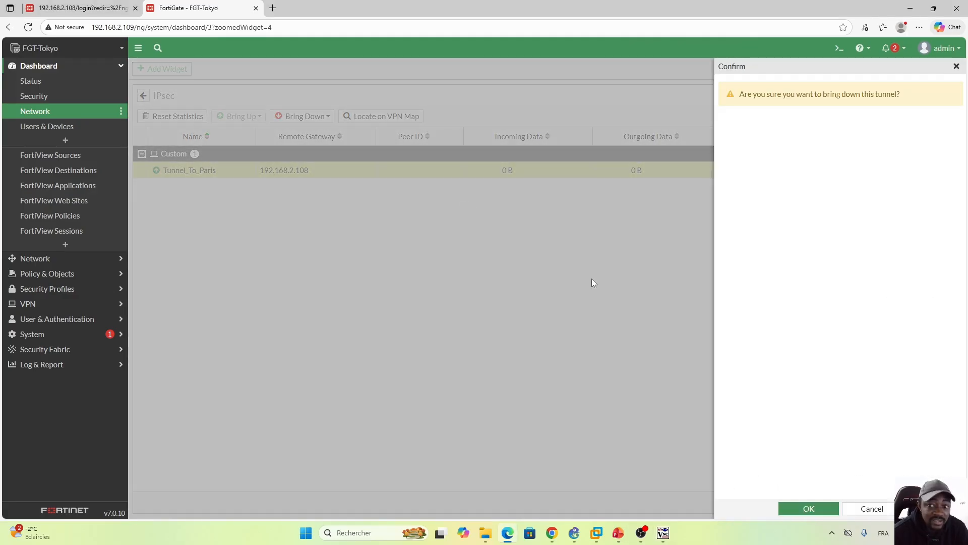
{"action": "left_click", "coordinate": [810, 509]}
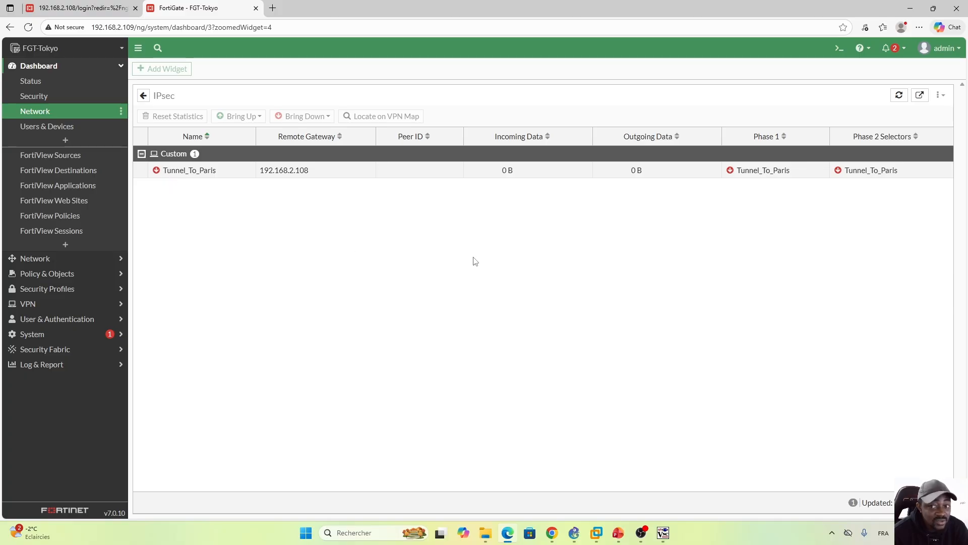
Step: Switch to PC-1's terminal and ping PC-2 at 172.16.20.10 again
{"action": "mouse_move", "coordinate": [663, 532]}
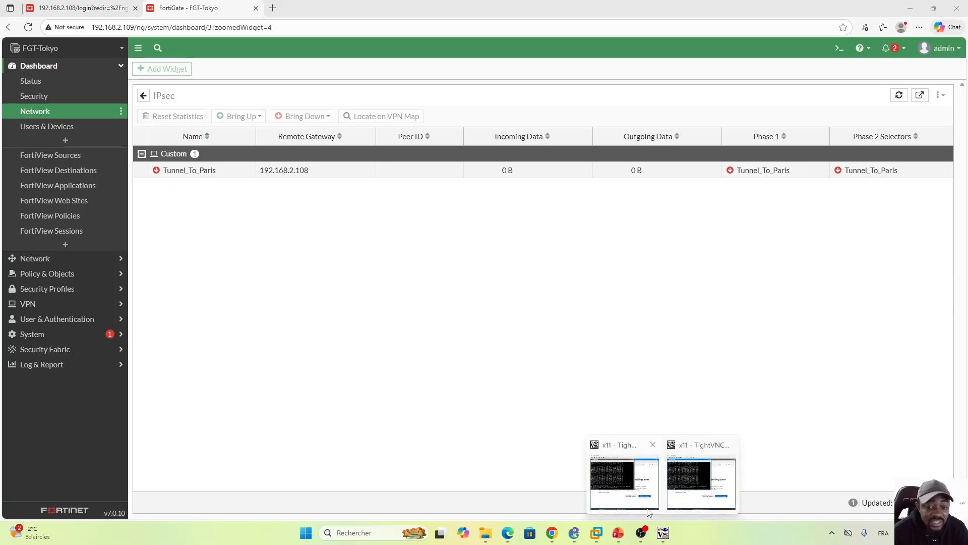
{"action": "left_click", "coordinate": [628, 479]}
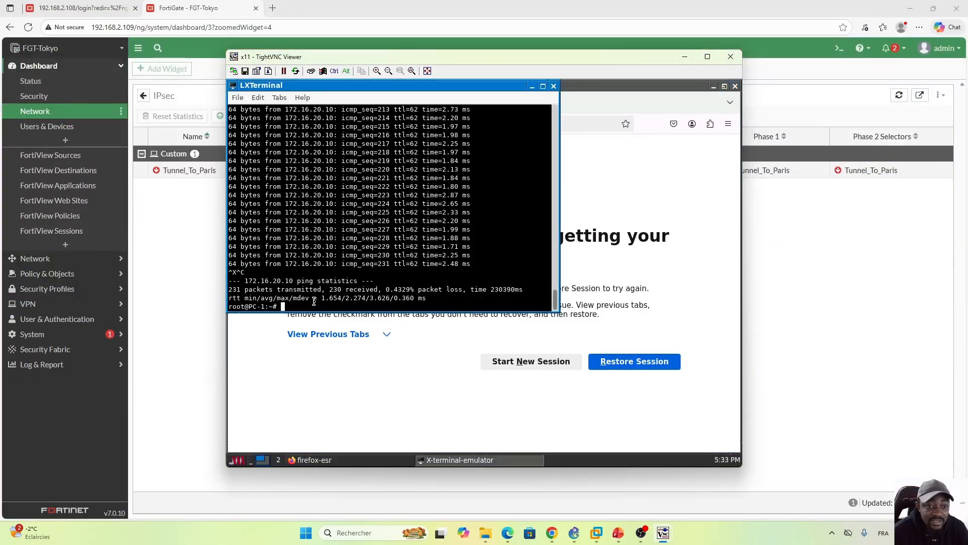
{"action": "key", "text": "Up"}
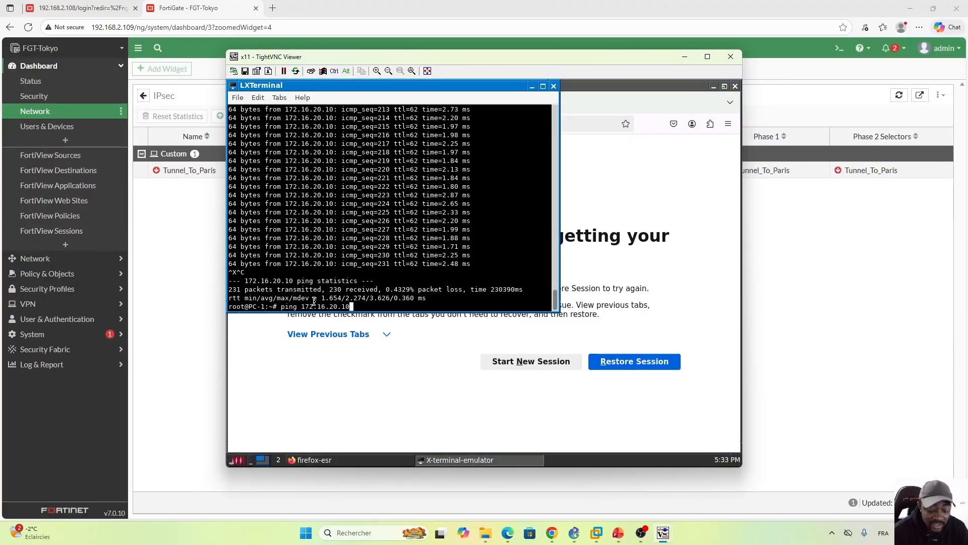
{"action": "key", "text": "Return"}
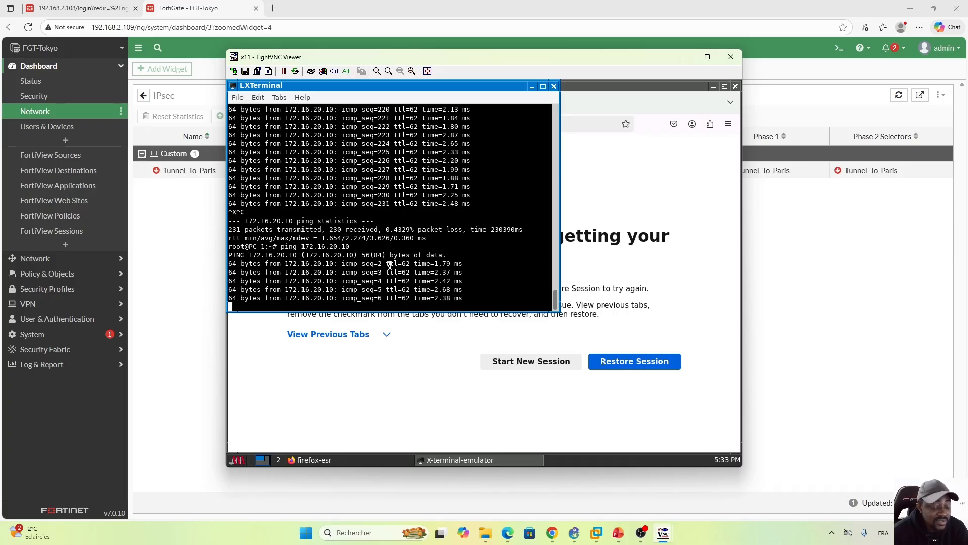
Step: Reload FGT-Tokyo's Network dashboard and expand the IPsec widget to full screen to check Tunnel_To_Paris's status
{"action": "left_click", "coordinate": [182, 260]}
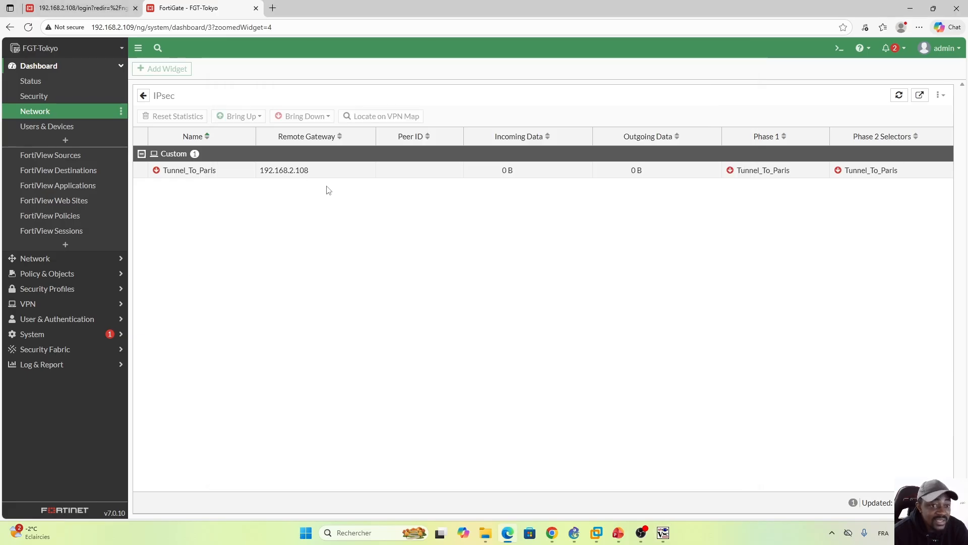
{"action": "left_click", "coordinate": [28, 28]}
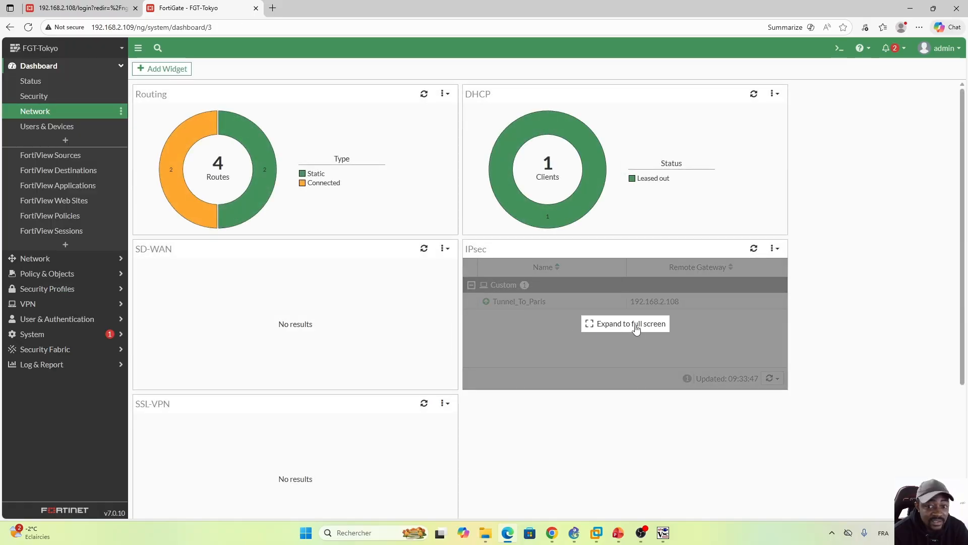
{"action": "left_click", "coordinate": [635, 329]}
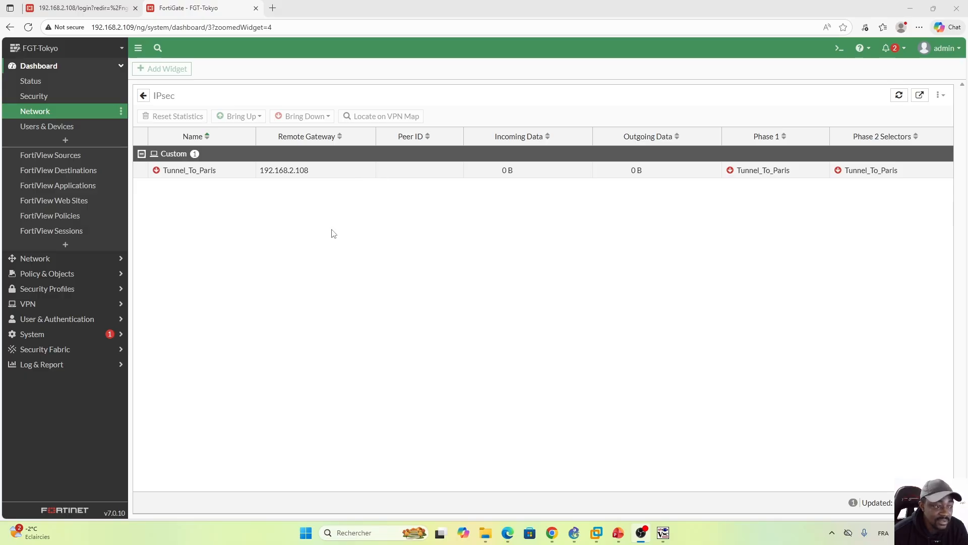
Step: Disable the Paris_To_Tokyo policy in FGT-Tokyo's firewall policy list
{"action": "left_click", "coordinate": [71, 275]}
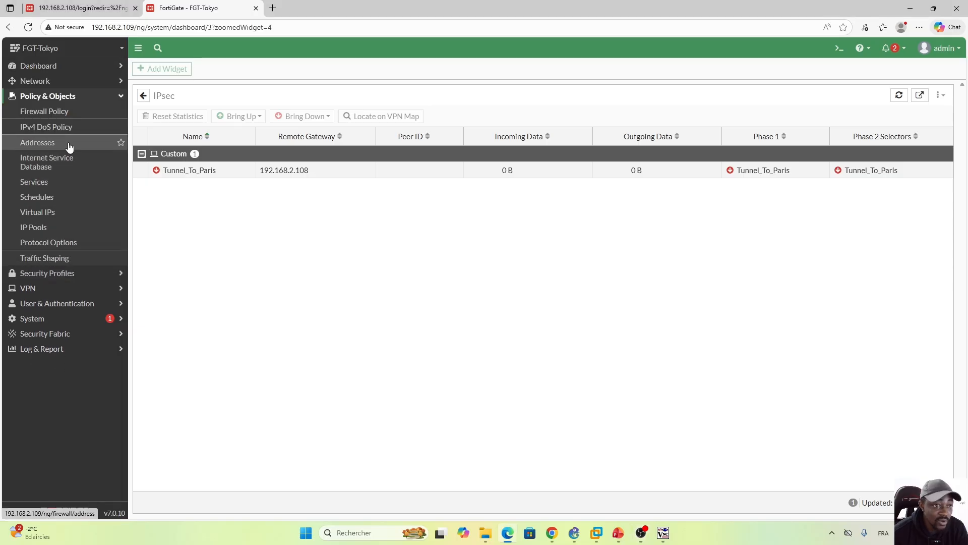
{"action": "left_click", "coordinate": [56, 115]}
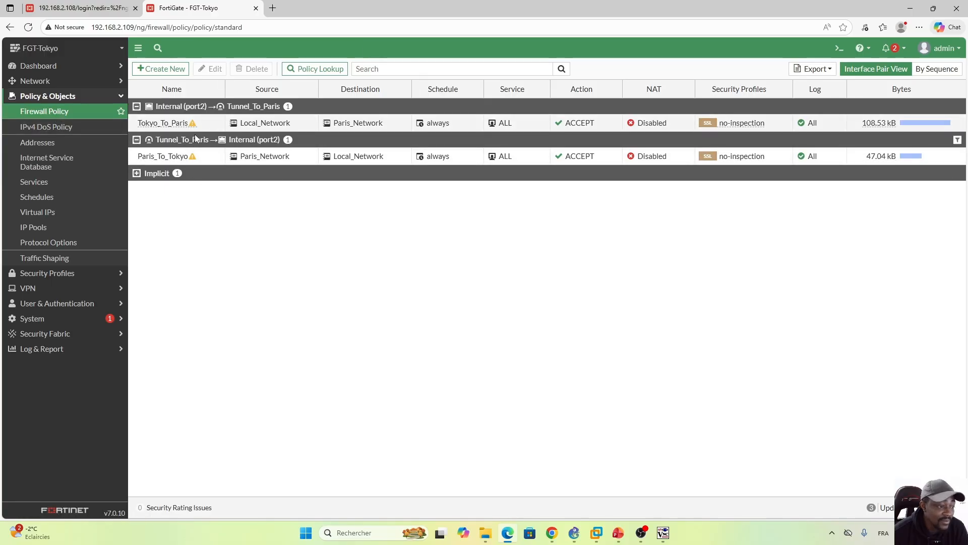
{"action": "right_click", "coordinate": [201, 159]}
{"action": "mouse_move", "coordinate": [281, 189]}
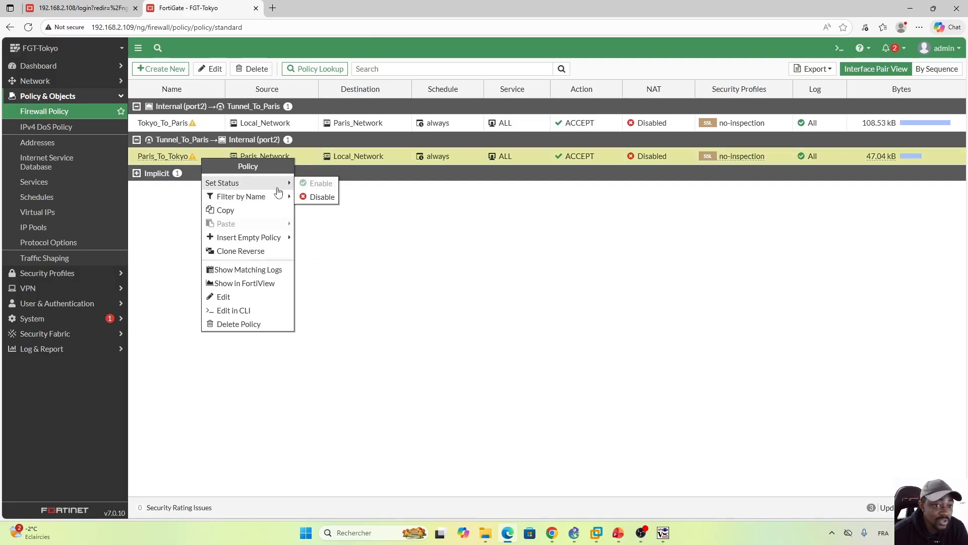
{"action": "left_click", "coordinate": [321, 198]}
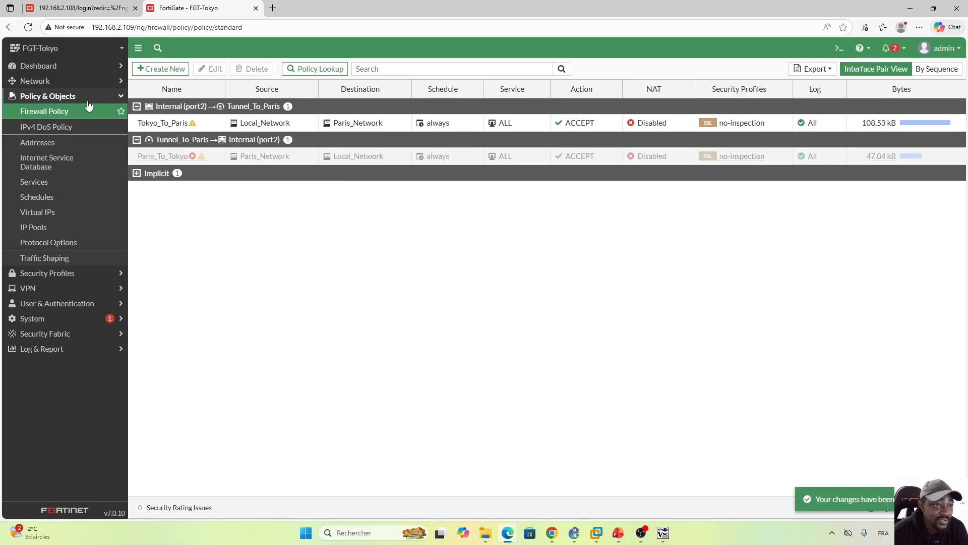
Step: Check Tunnel_To_Paris in the Network dashboard's full-screen IPsec widget and return to the firewall policy list
{"action": "left_click", "coordinate": [39, 65]}
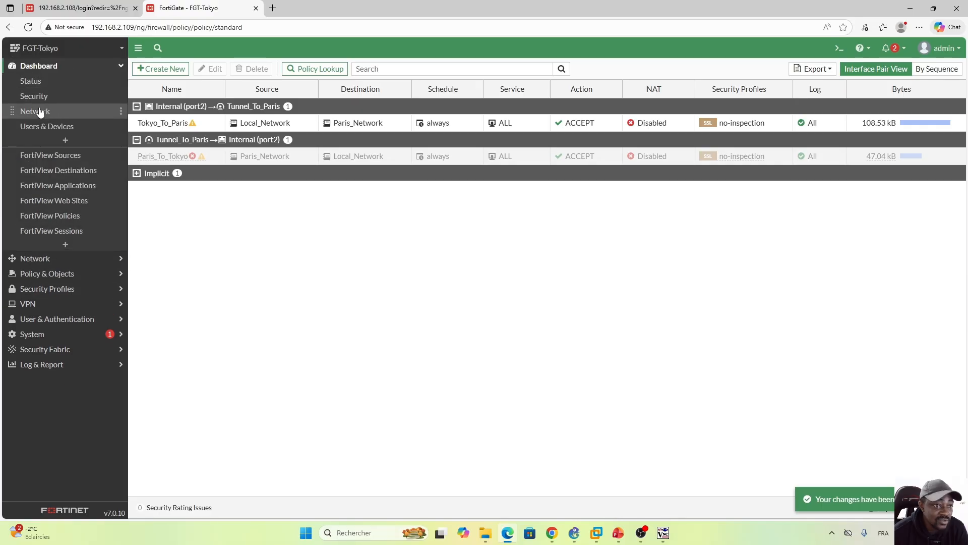
{"action": "left_click", "coordinate": [101, 111]}
{"action": "left_click", "coordinate": [627, 327]}
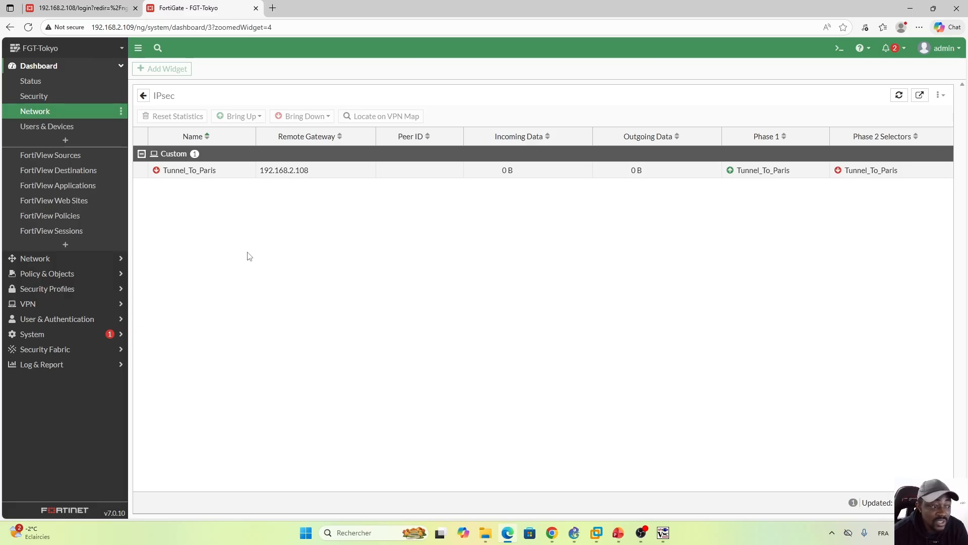
{"action": "left_click", "coordinate": [79, 275]}
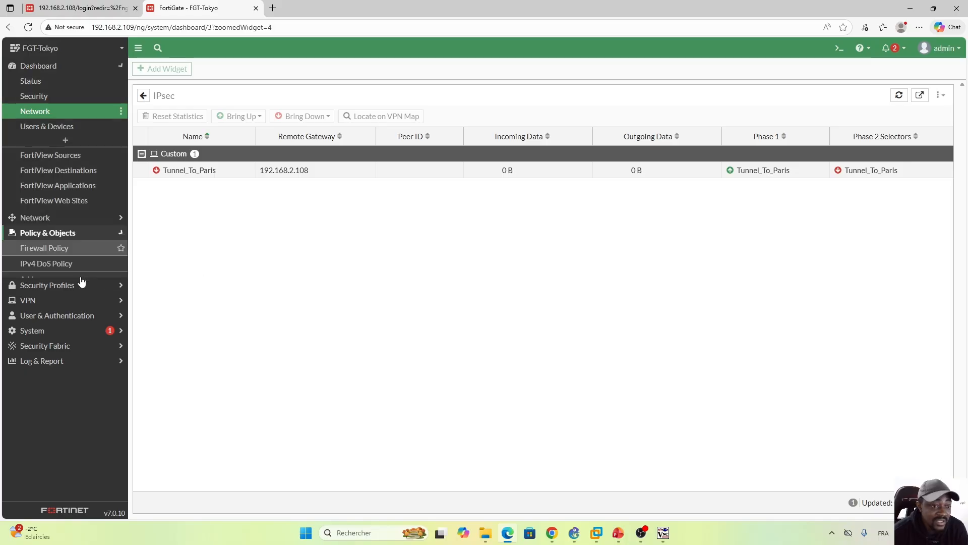
{"action": "left_click", "coordinate": [48, 111]}
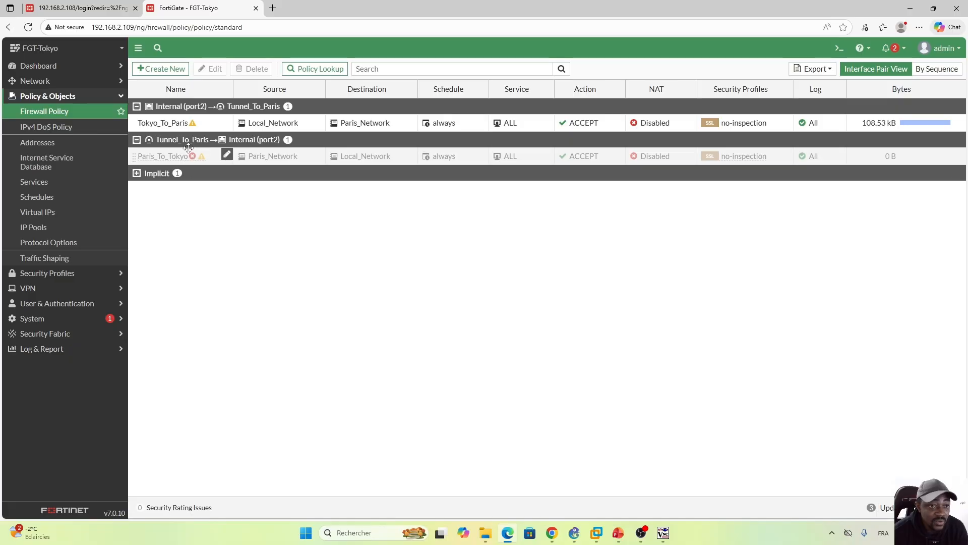
Step: Switch to PC-1's terminal and ping PC-2 at 172.16.20.10 with the Paris_To_Tokyo policy disabled
{"action": "mouse_move", "coordinate": [663, 533]}
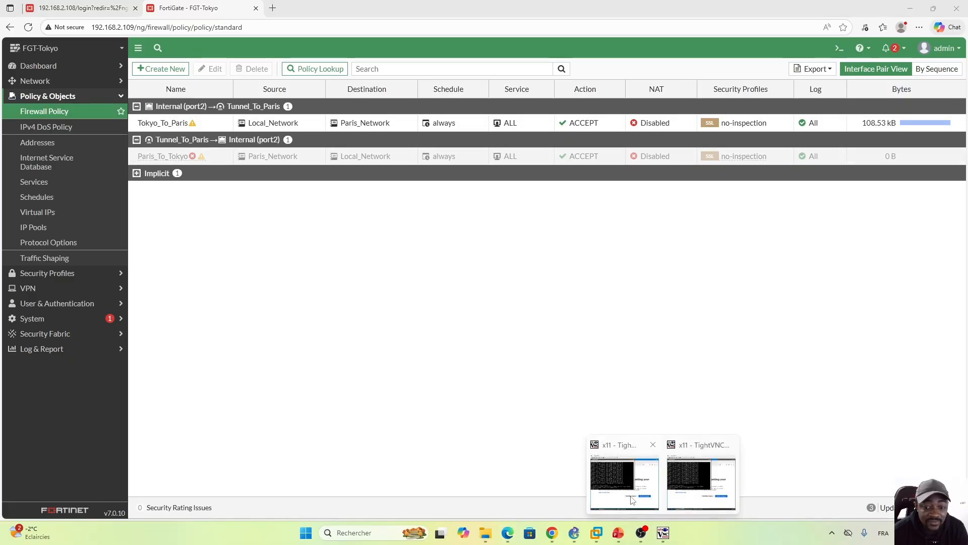
{"action": "left_click", "coordinate": [623, 479]}
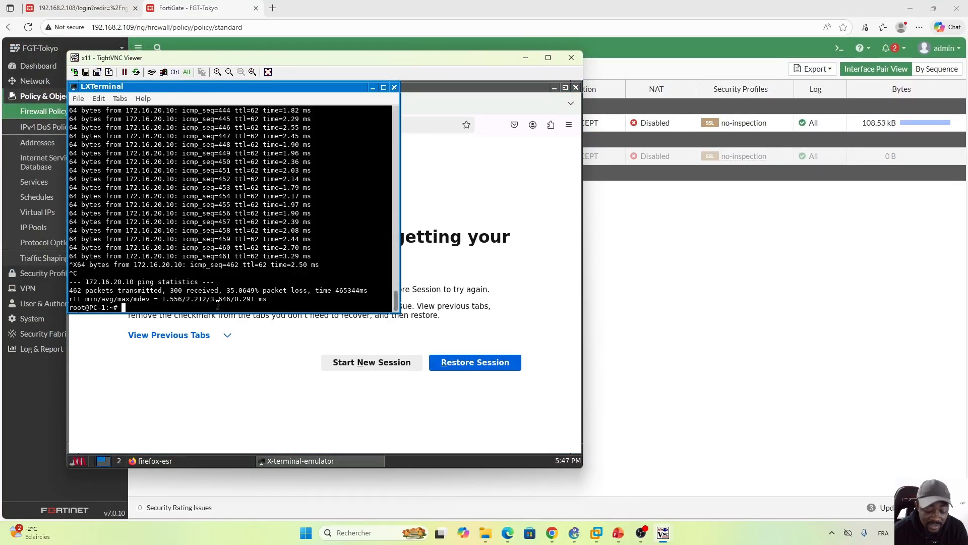
{"action": "key", "text": "Up"}
{"action": "key", "text": "Return"}
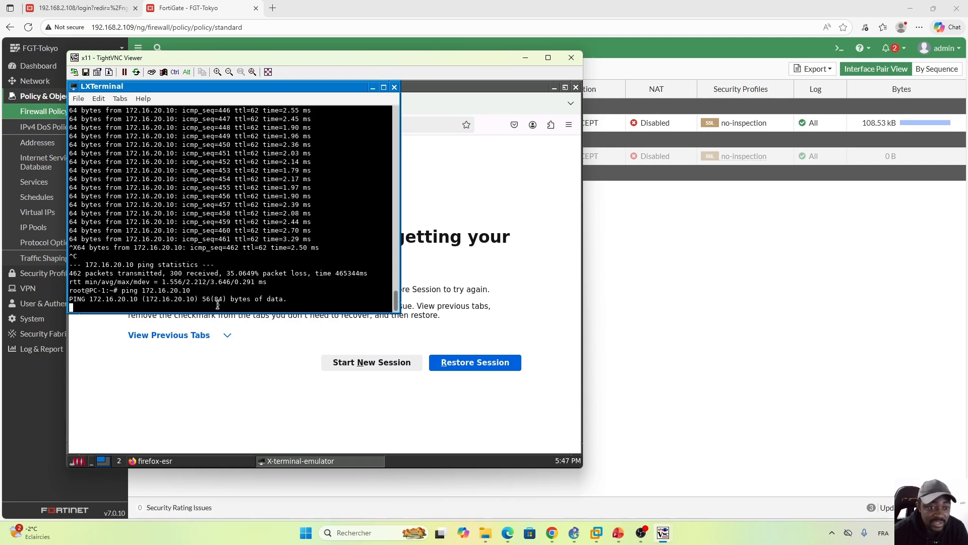
Step: Switch to PC-2's terminal and ping PC-1 at 10.1.10.10
{"action": "left_click", "coordinate": [664, 534]}
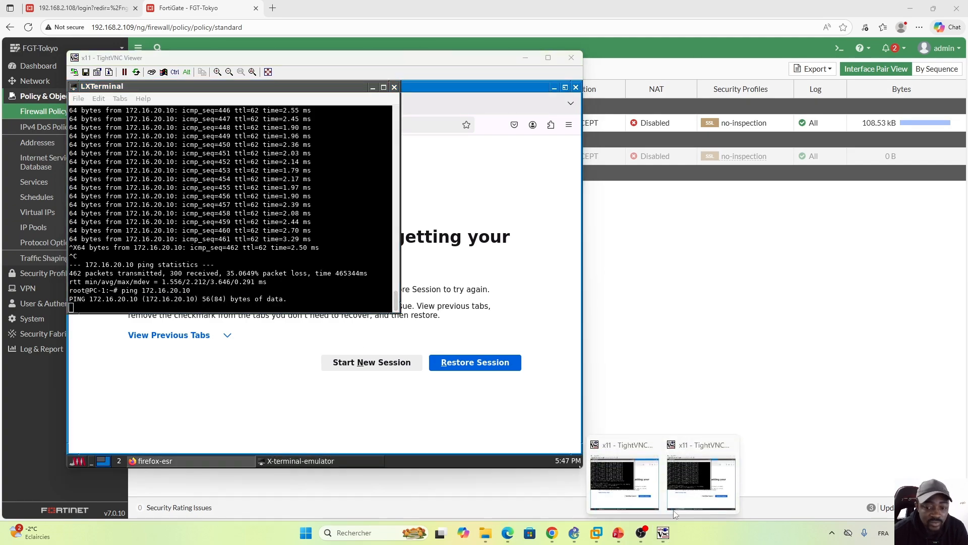
{"action": "left_click", "coordinate": [689, 467]}
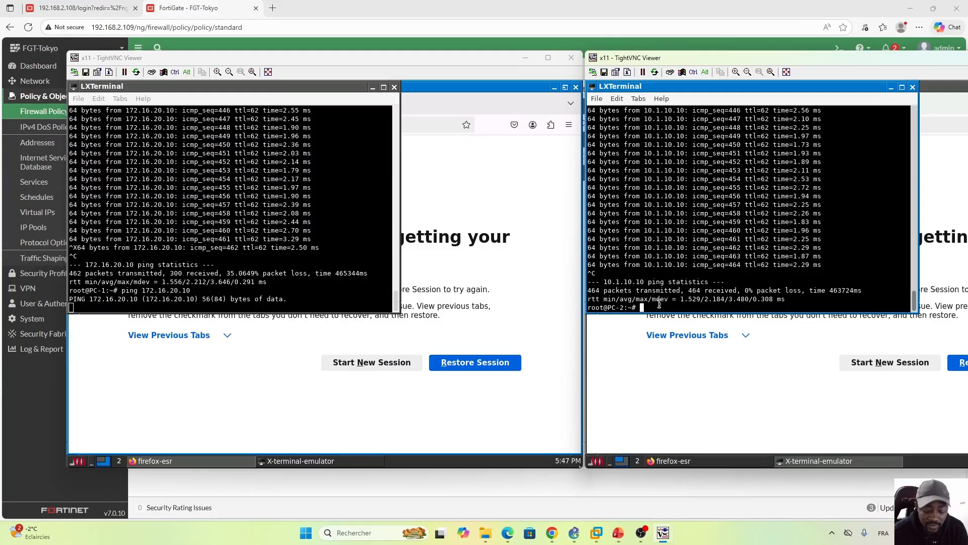
{"action": "key", "text": "Up"}
{"action": "key", "text": "Return"}
{"action": "key", "text": "Up"}
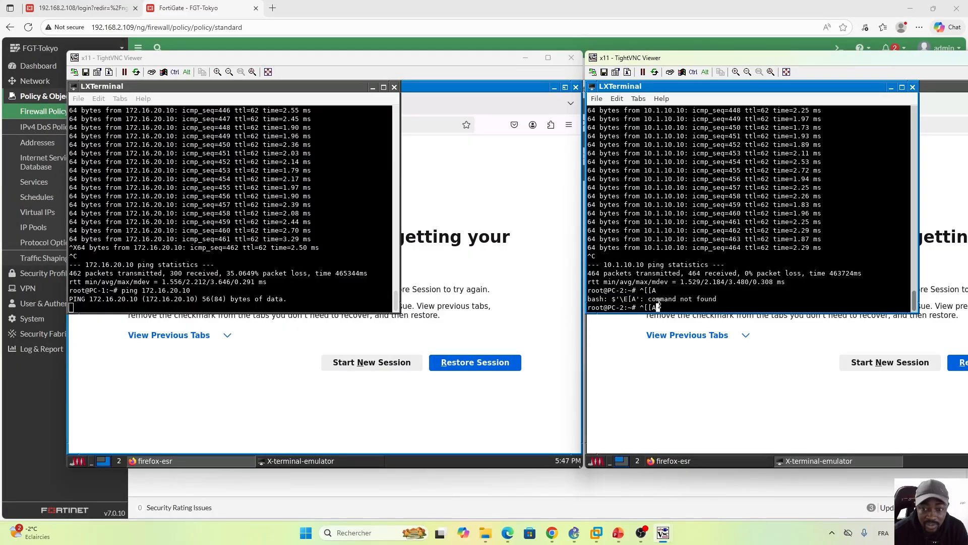
{"action": "key", "text": "Up"}
{"action": "key", "text": "Return"}
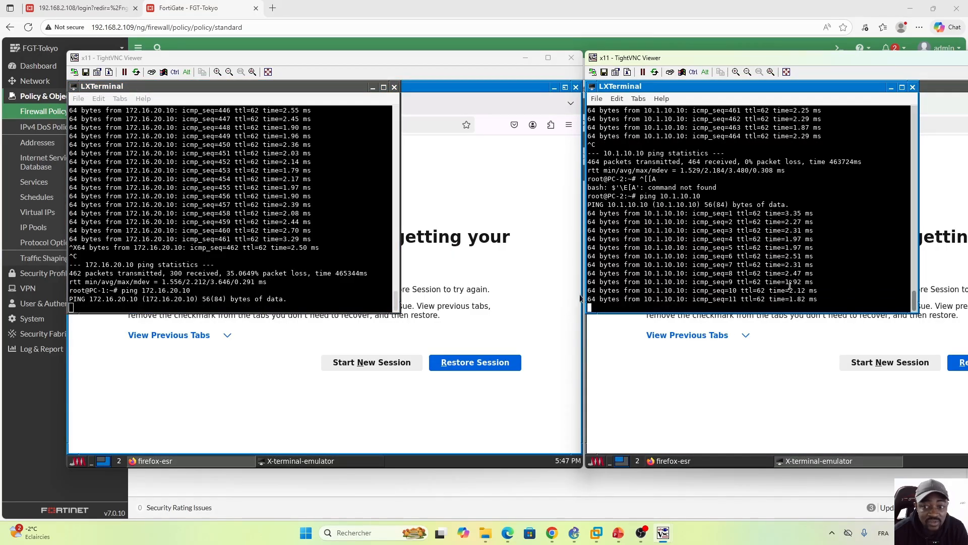
Step: Reload FGT-Tokyo's firewall policy list to check its traffic counters, and expand the Network dashboard's IPsec widget to full screen
{"action": "left_click", "coordinate": [517, 538]}
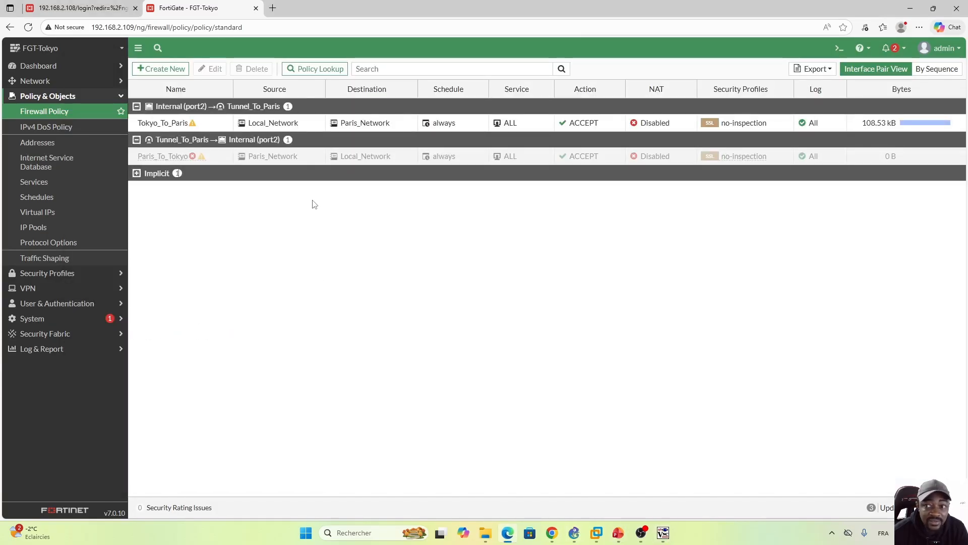
{"action": "left_click", "coordinate": [28, 27]}
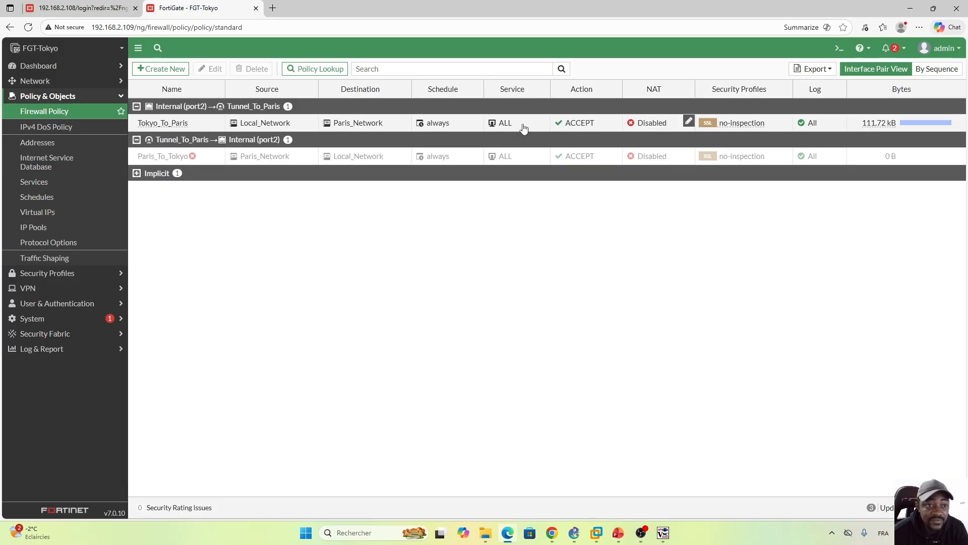
{"action": "left_click", "coordinate": [84, 83]}
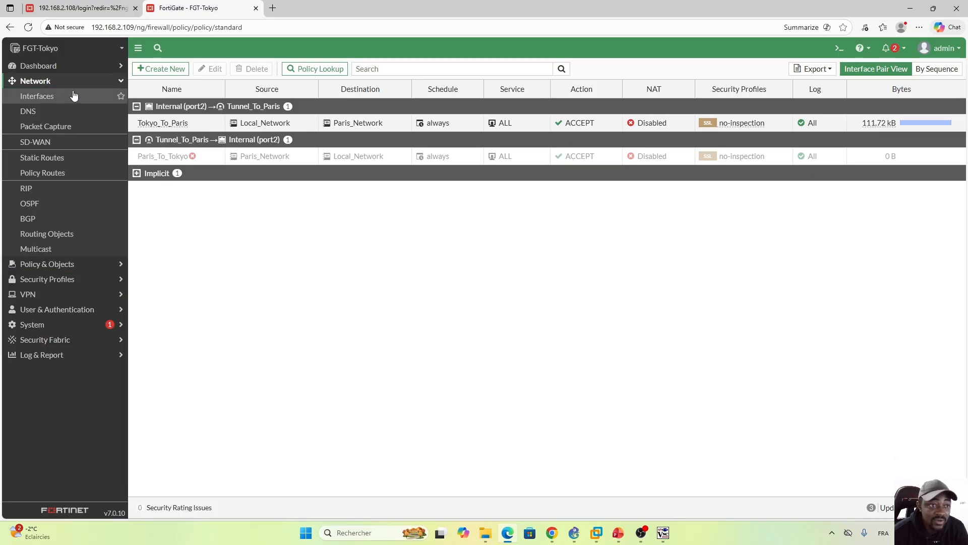
{"action": "left_click", "coordinate": [60, 70]}
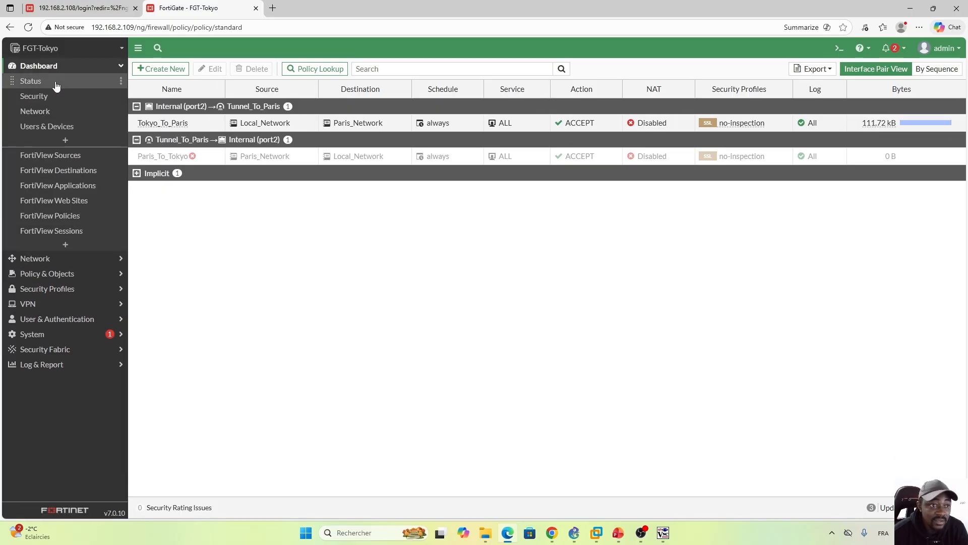
{"action": "left_click", "coordinate": [62, 111]}
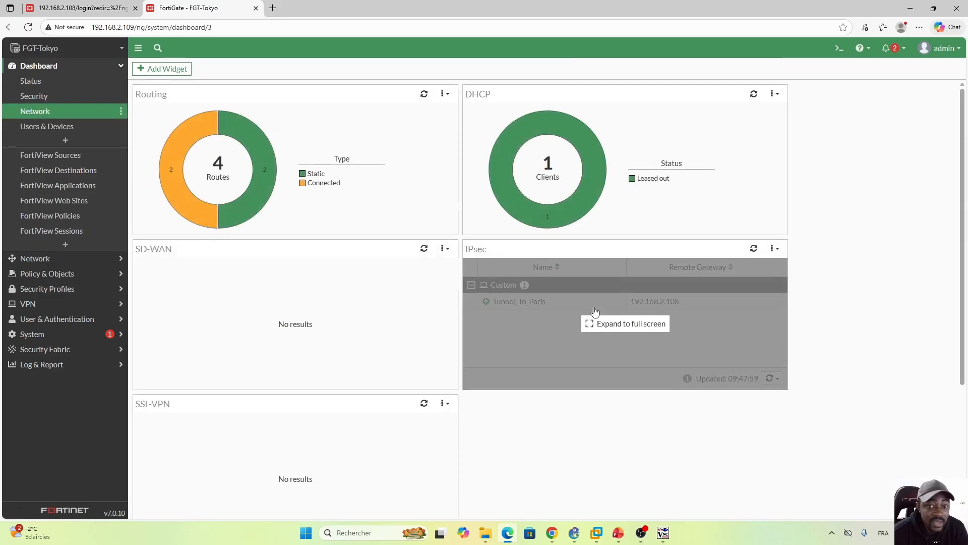
{"action": "left_click", "coordinate": [588, 318]}
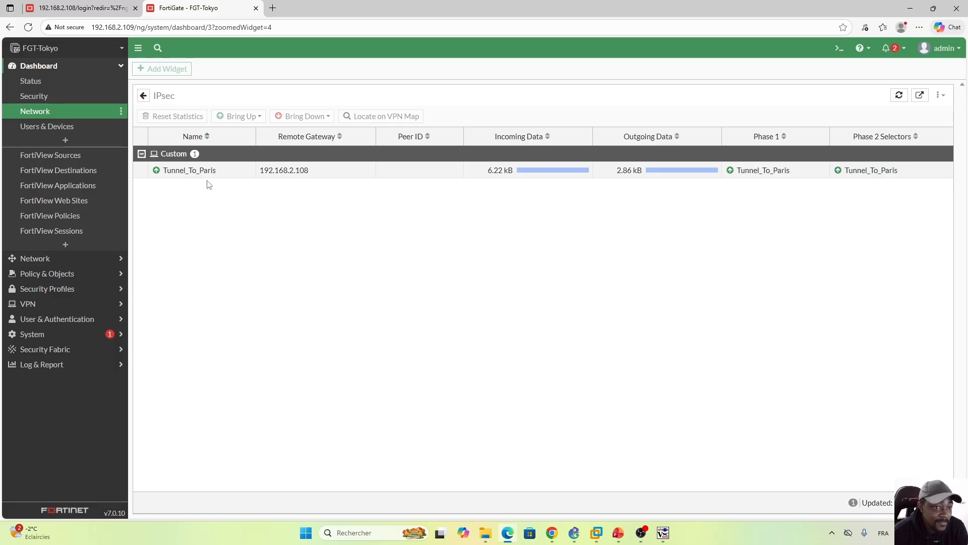
Step: Review the Bring Down options for Tunnel_To_Paris without applying any, and go back to the firewall policy list
{"action": "right_click", "coordinate": [332, 173]}
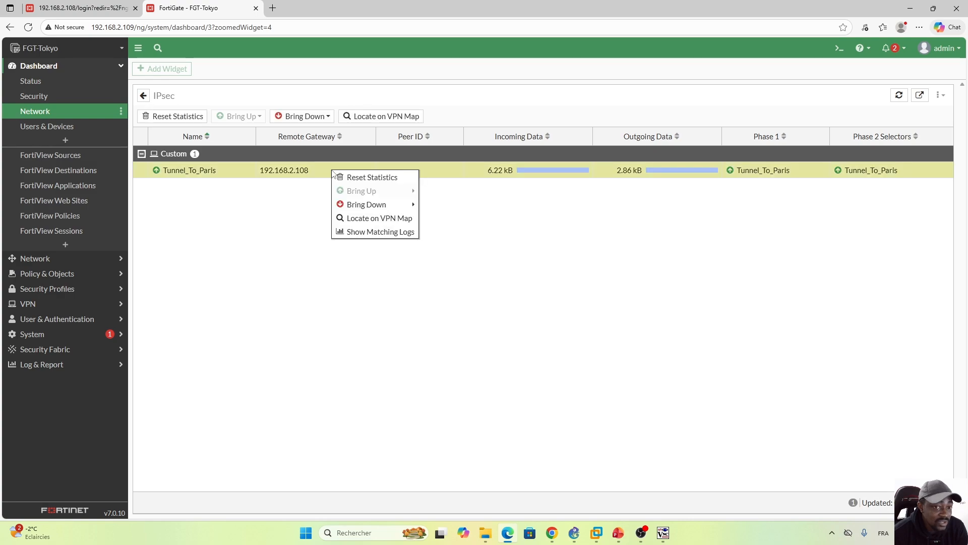
{"action": "mouse_move", "coordinate": [390, 204]}
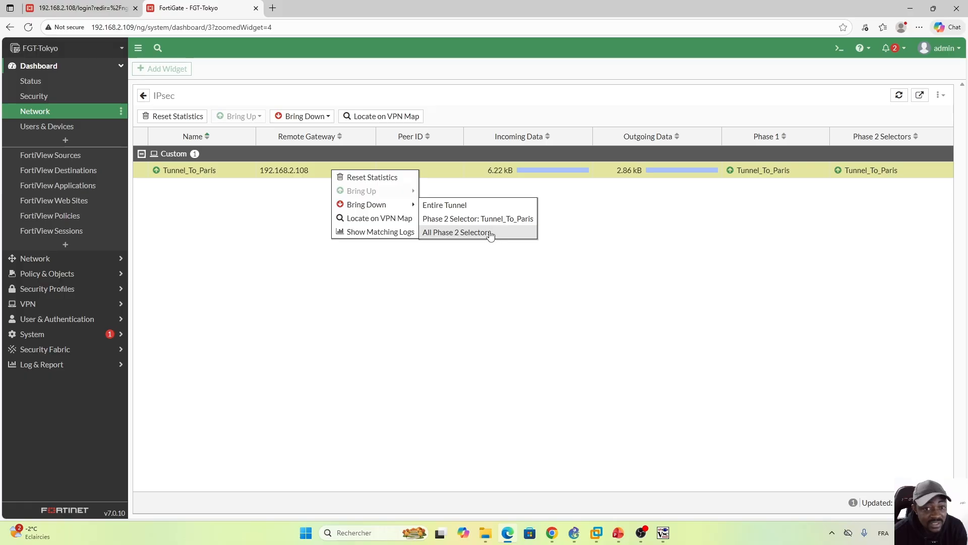
{"action": "left_click", "coordinate": [522, 270]}
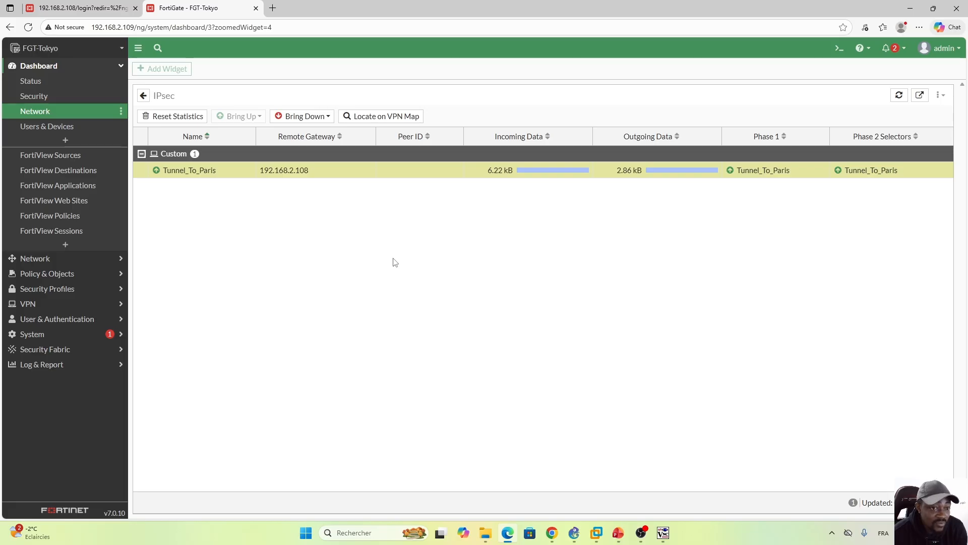
{"action": "left_click", "coordinate": [90, 273]}
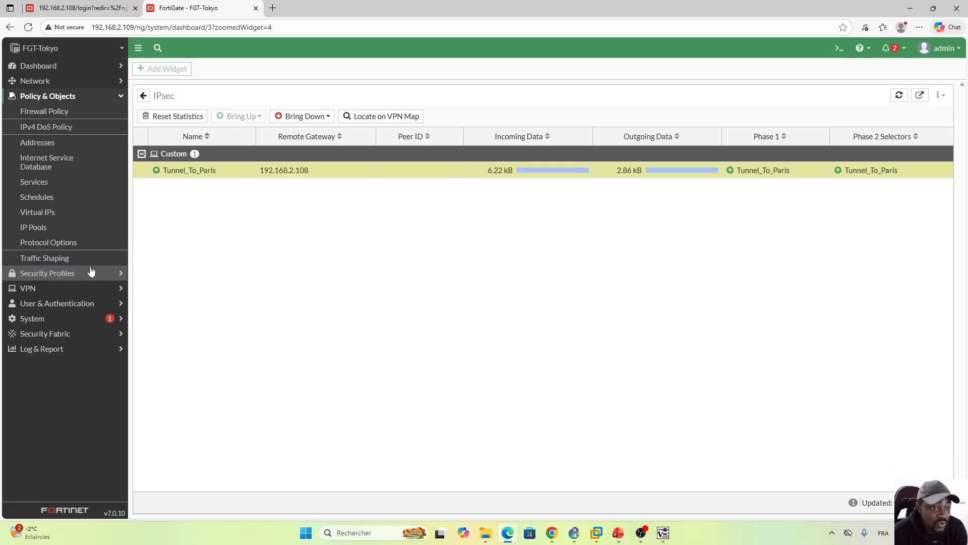
{"action": "left_click", "coordinate": [51, 111]}
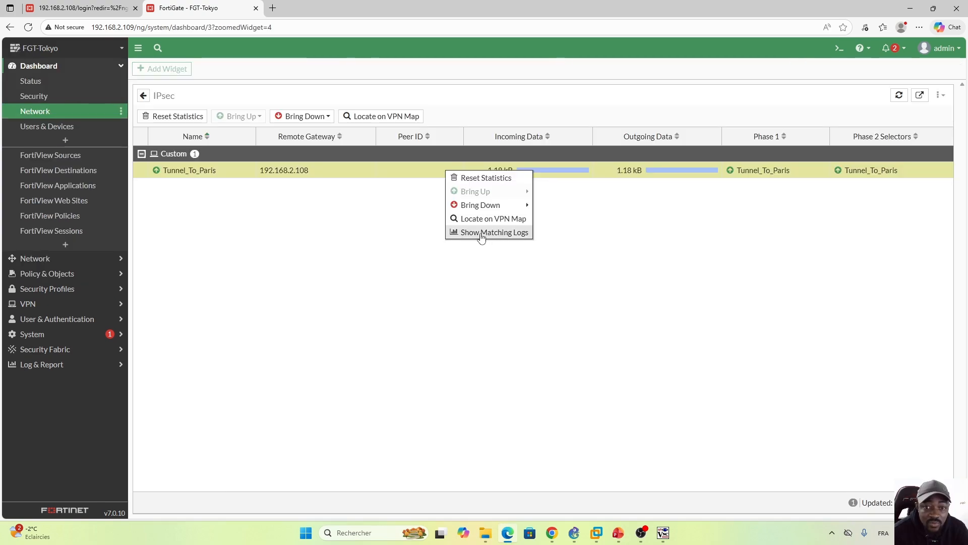
Step: Show the VPN event logs matching Tunnel_To_Paris and examine the negotiation and tunnel status entries
{"action": "left_click", "coordinate": [482, 232]}
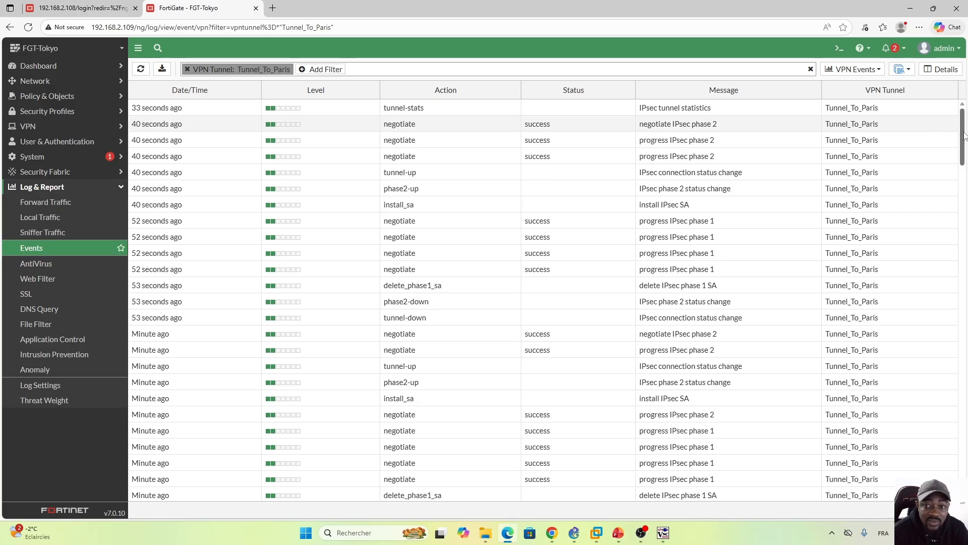
{"action": "left_click_drag", "start_coordinate": [964, 135], "coordinate": [952, 119]}
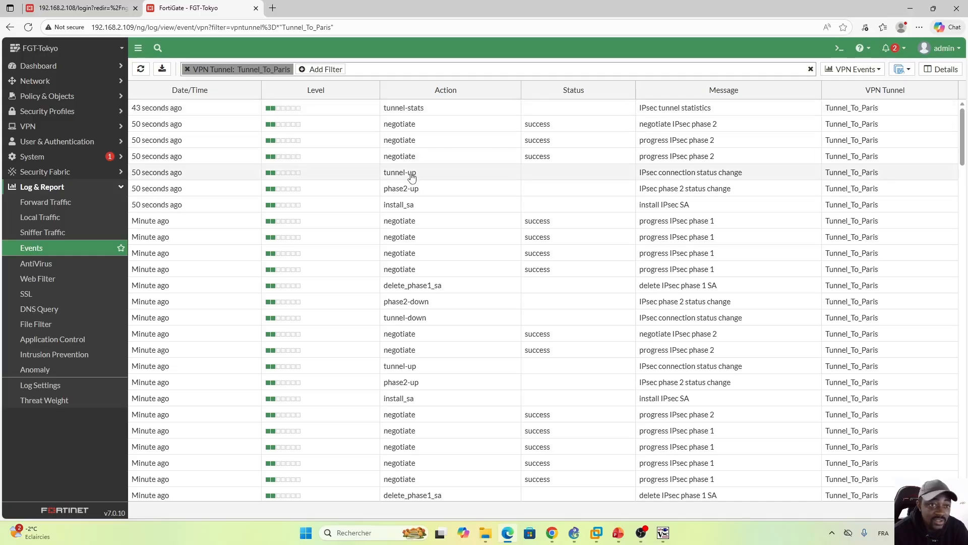